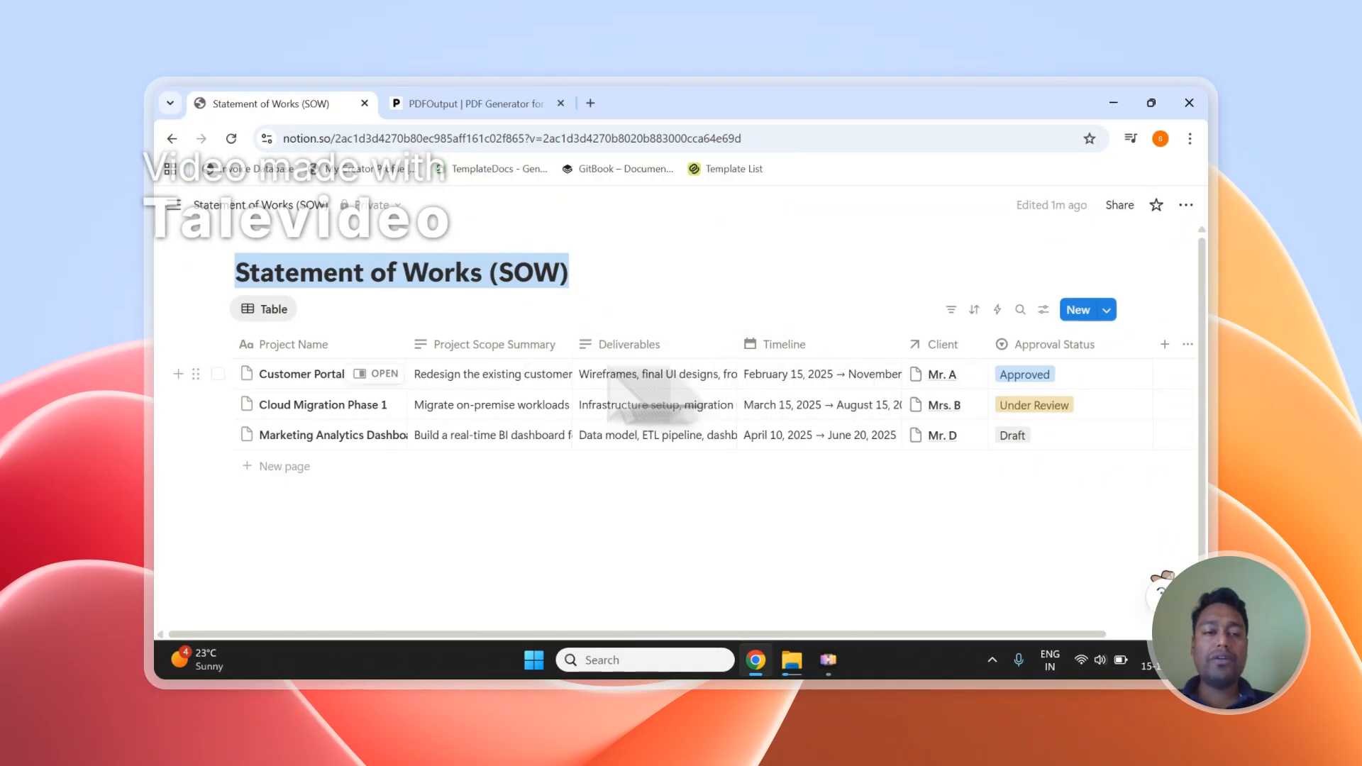
click(218, 374)
click(218, 405)
click(218, 435)
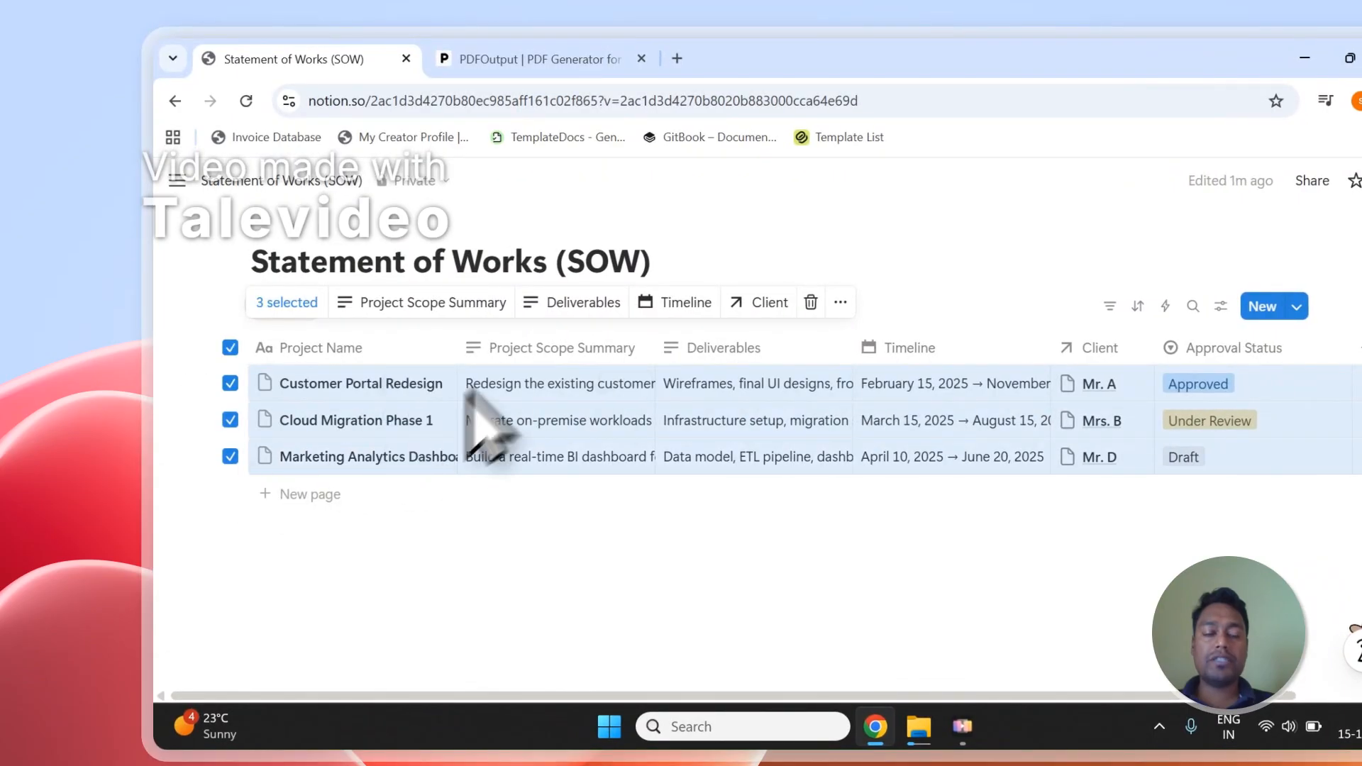
click(373, 564)
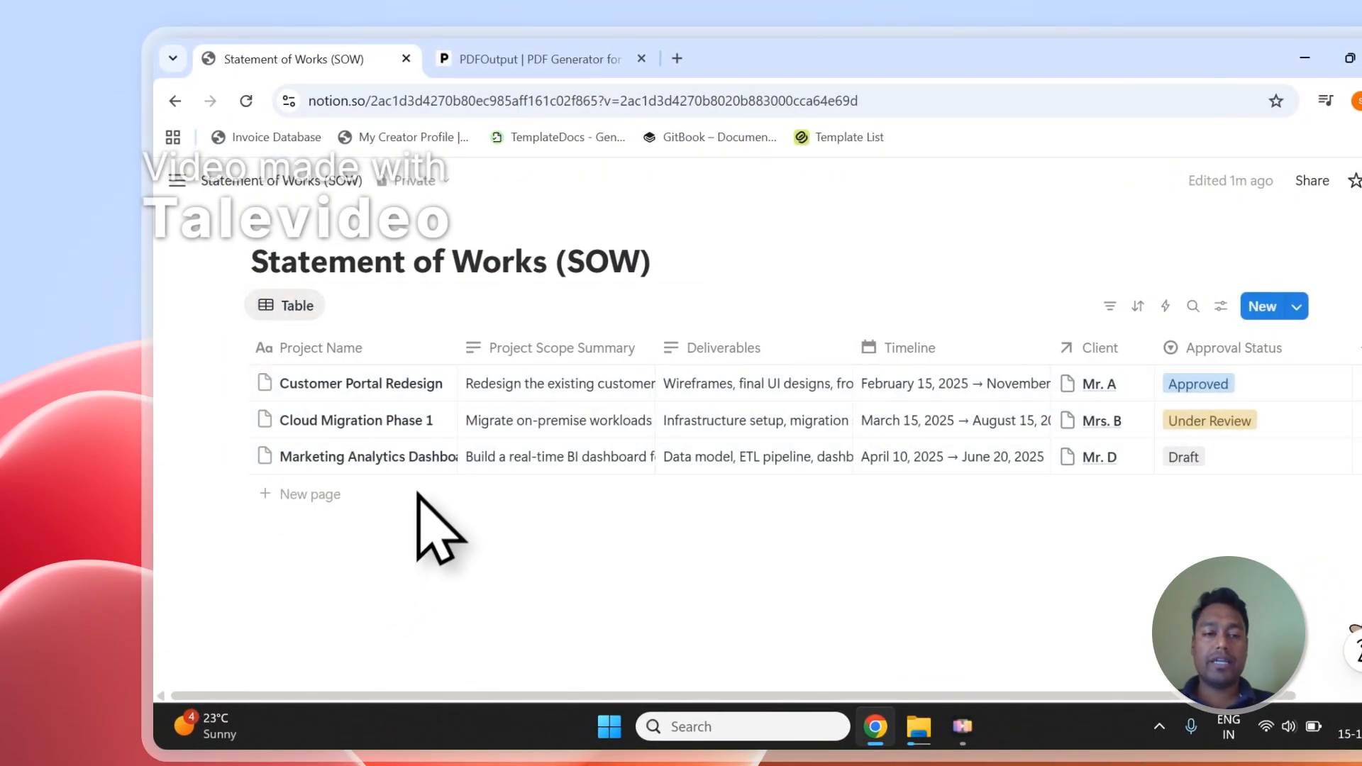
Step: Switch to the PDFOutput website and read its introduction on generating PDFs from Google Docs using a Notion database
click(539, 59)
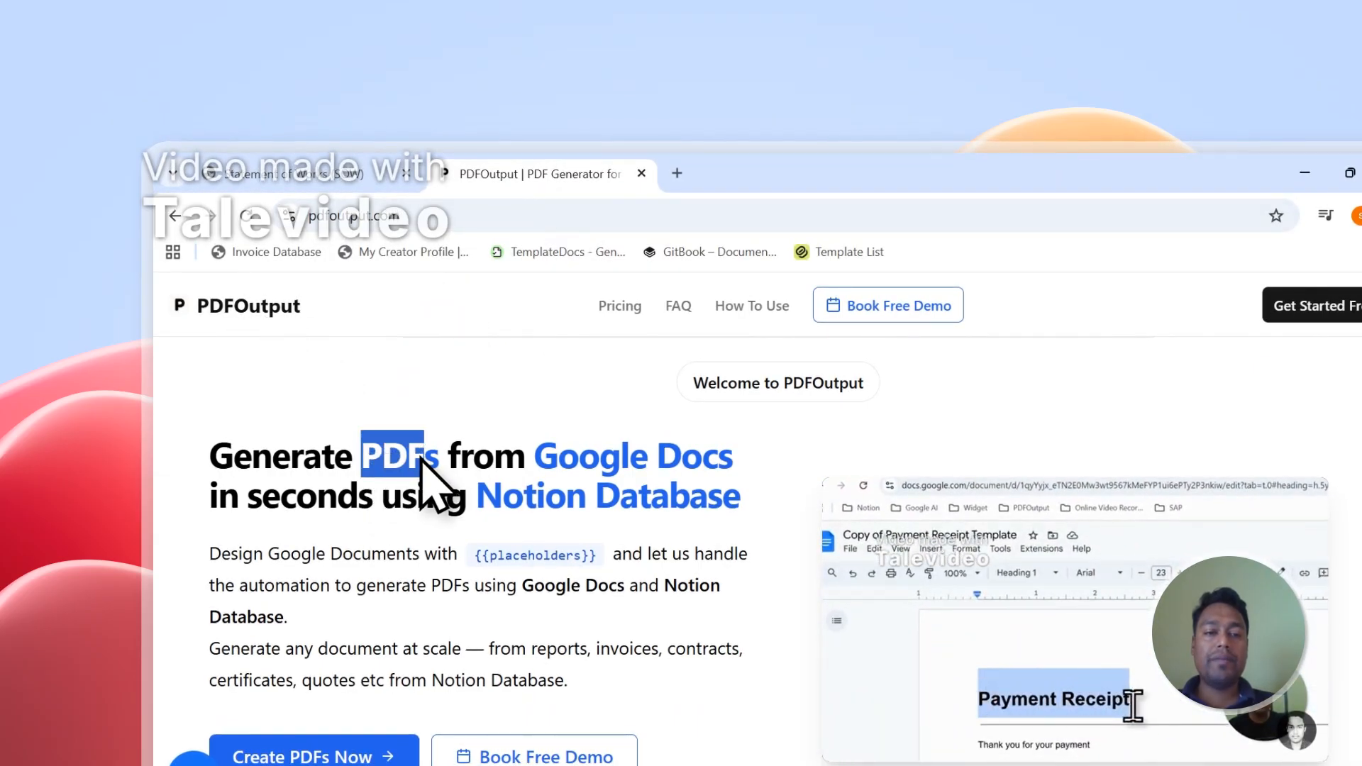
drag(424, 468, 447, 487)
drag(535, 457, 691, 497)
drag(476, 496, 738, 506)
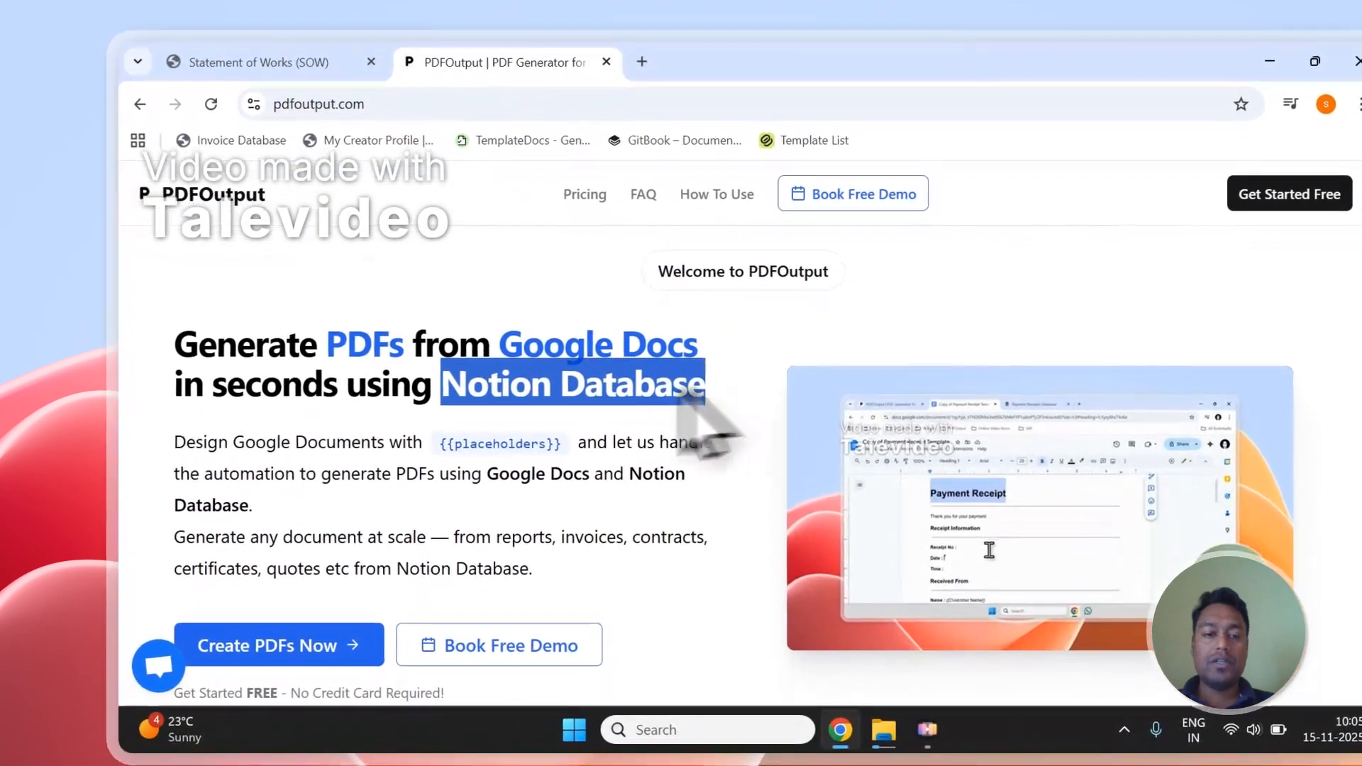
scroll(511, 397, down, 2)
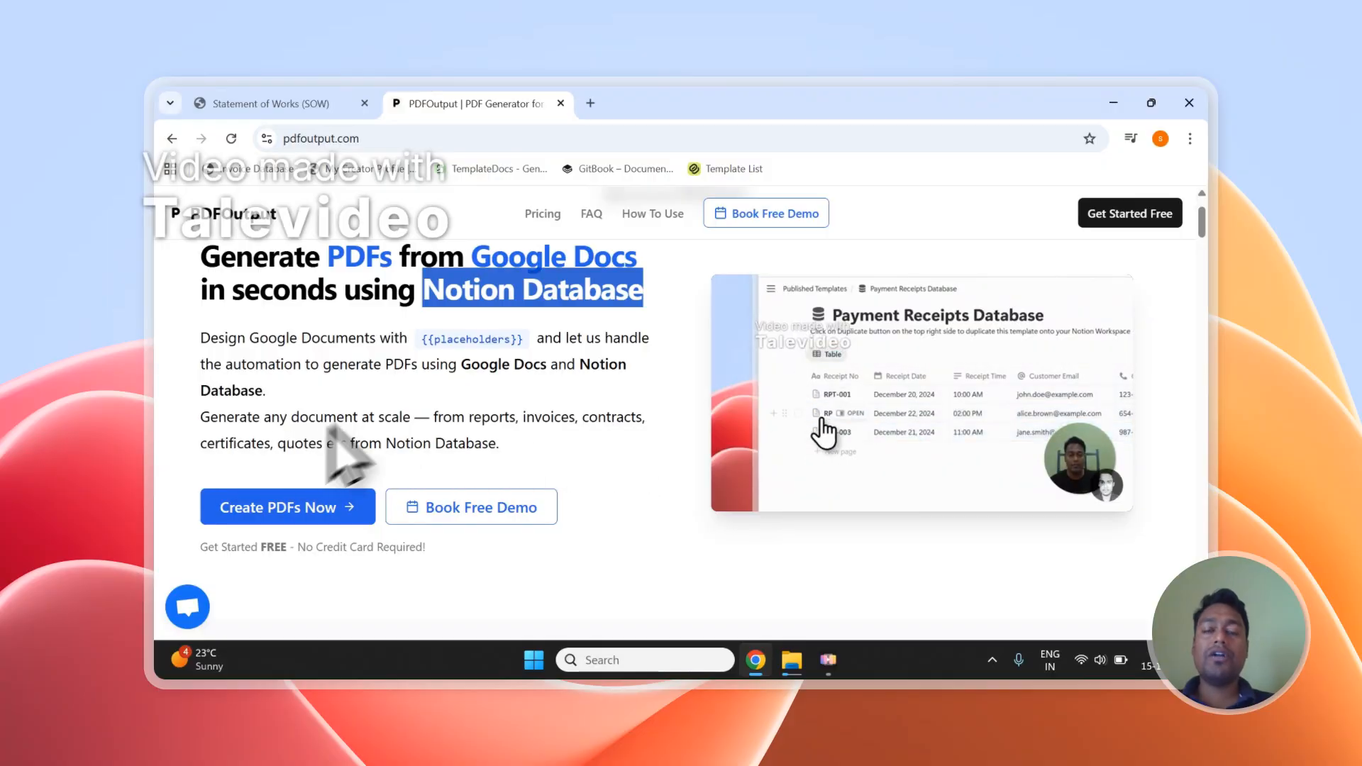
scroll(447, 373, up, 1)
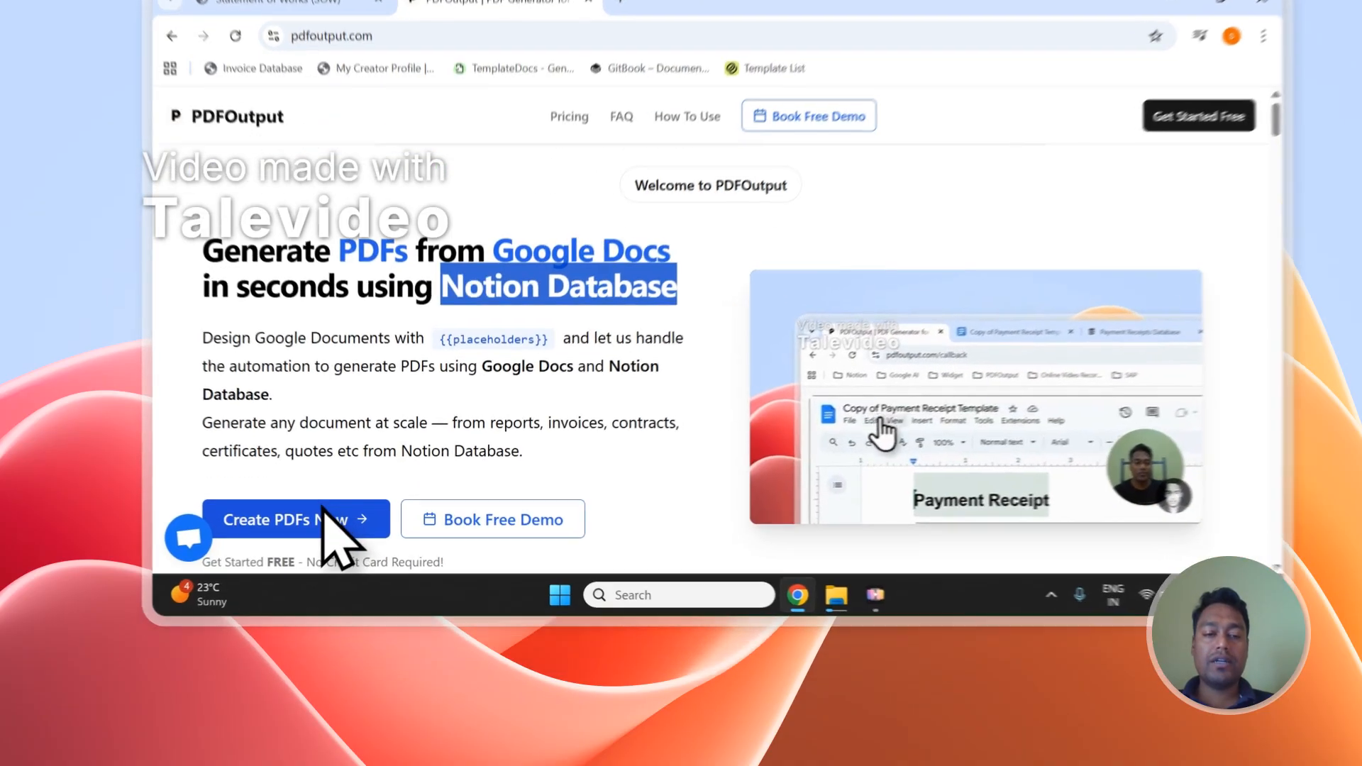
Step: Start creating PDFs and sign in to PDFOutput with the existing Google account, approving the sign-in request
click(325, 515)
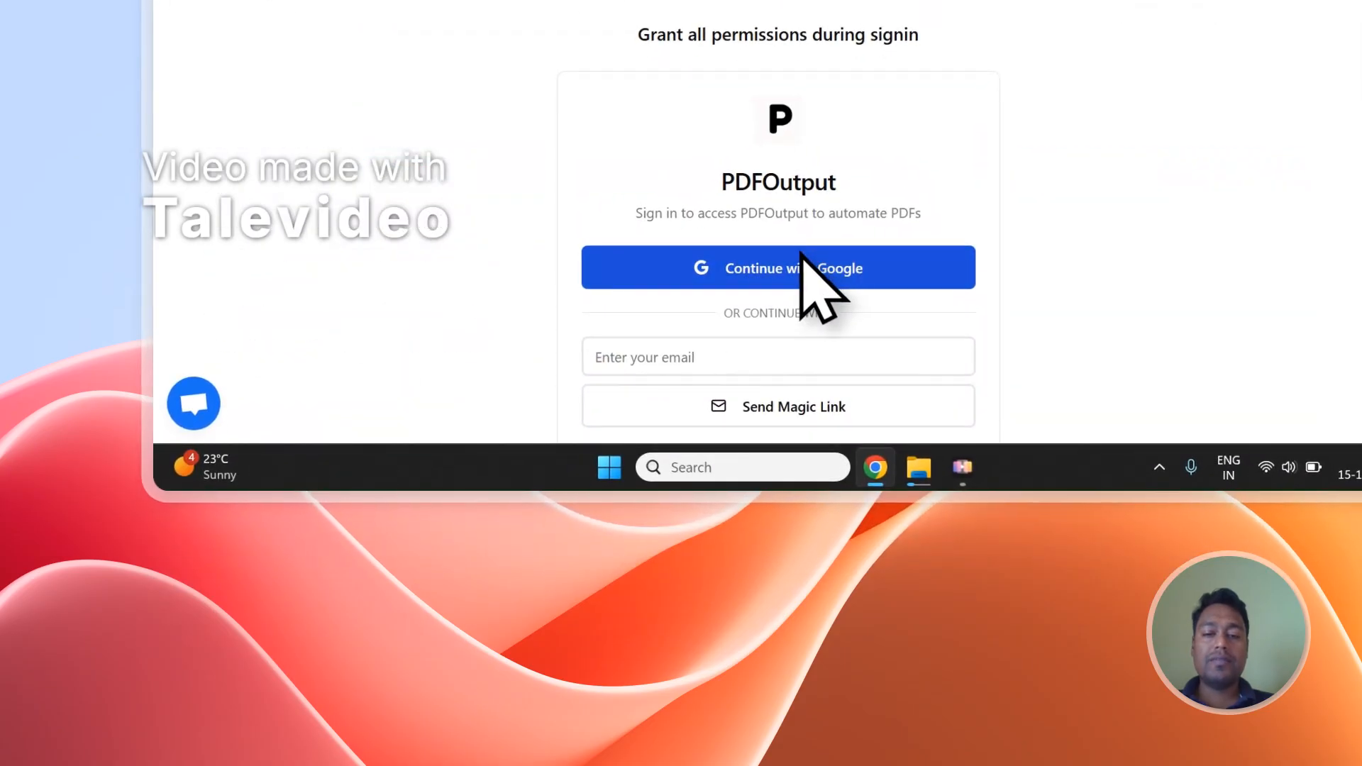
scroll(802, 252, down, 1)
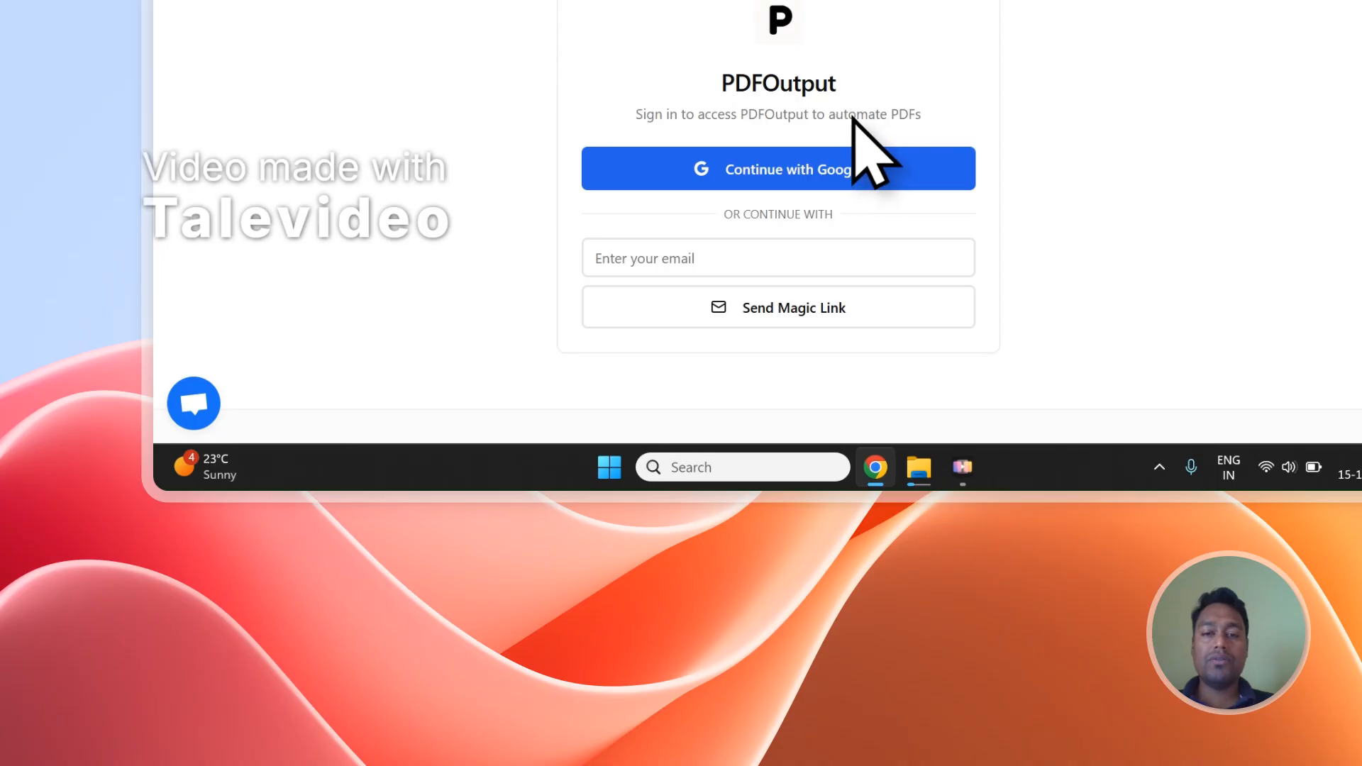
click(855, 160)
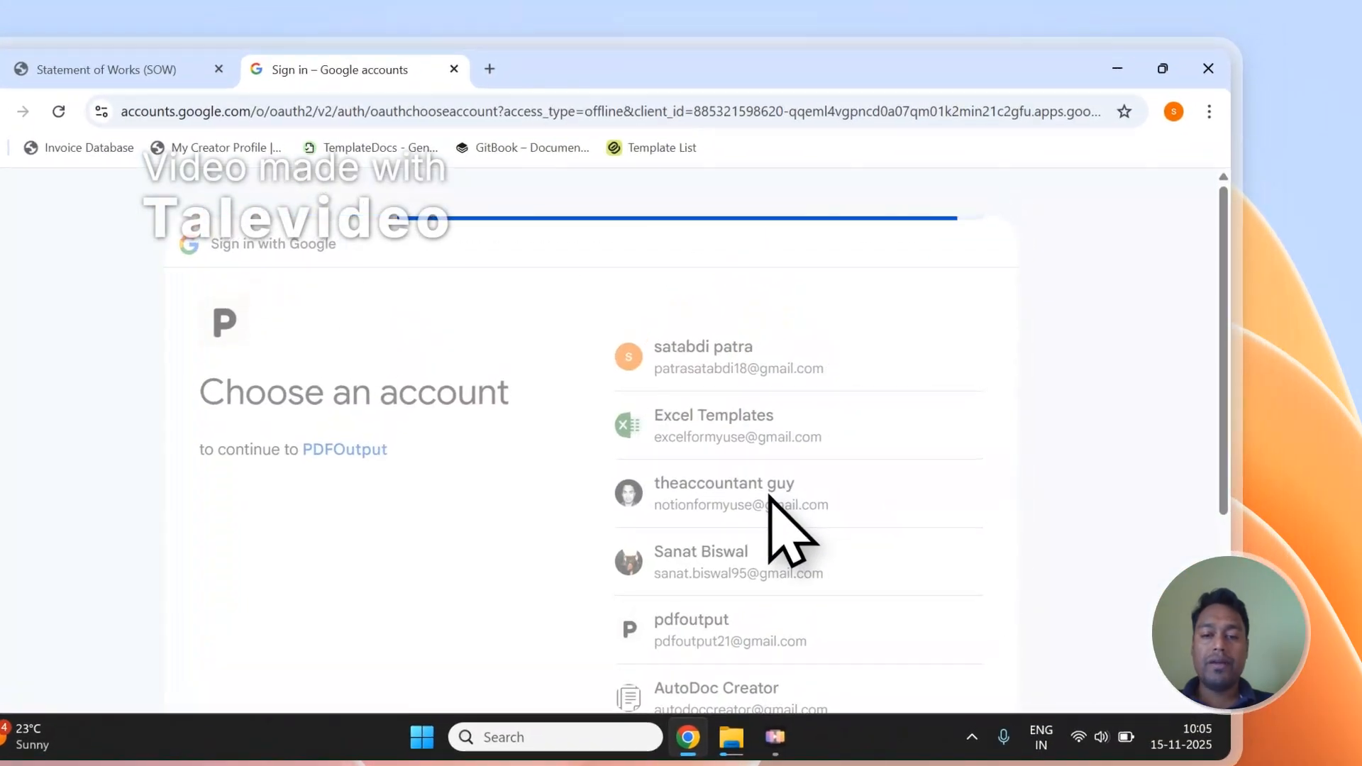
click(887, 567)
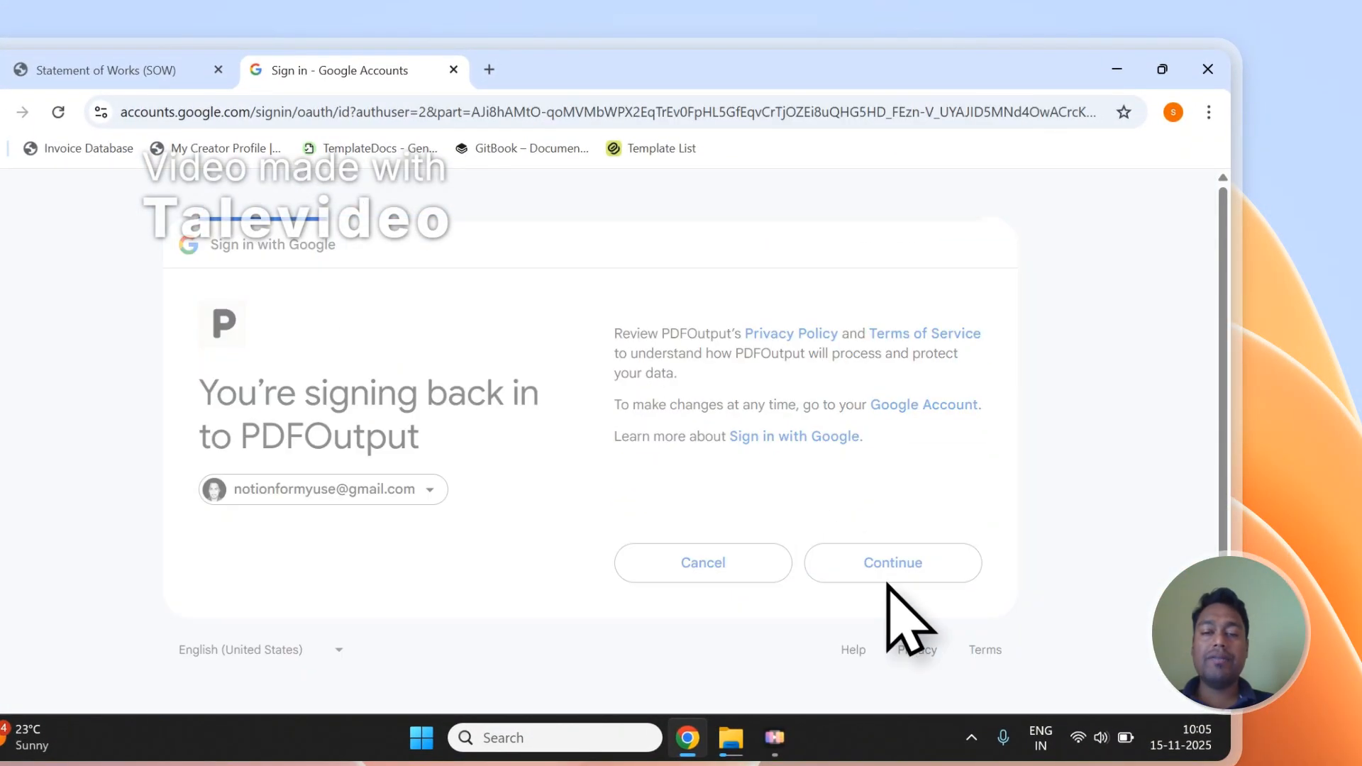
click(876, 692)
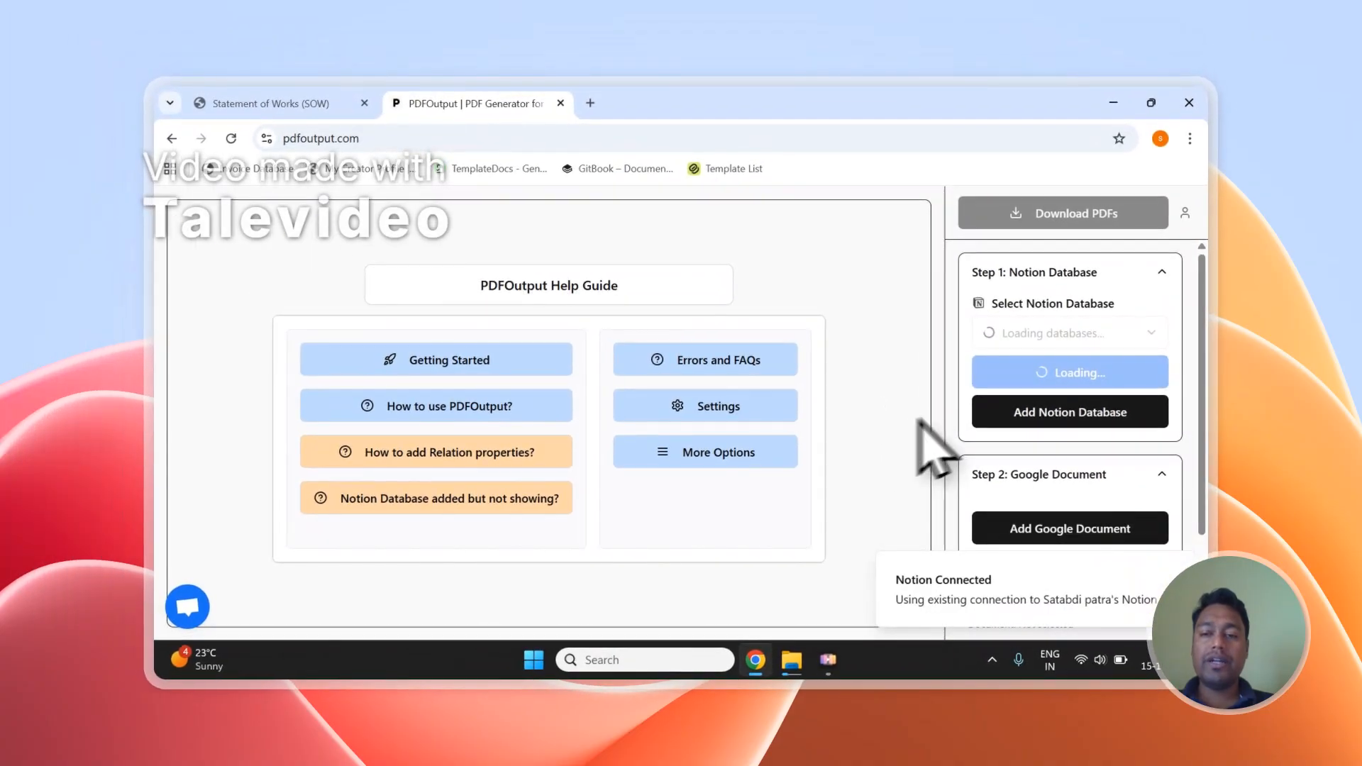
Step: Review the Notion Database, Google Document and Mapping Section steps in PDFOutput and compare with the Statement of Works database
scroll(1041, 370, down, 1)
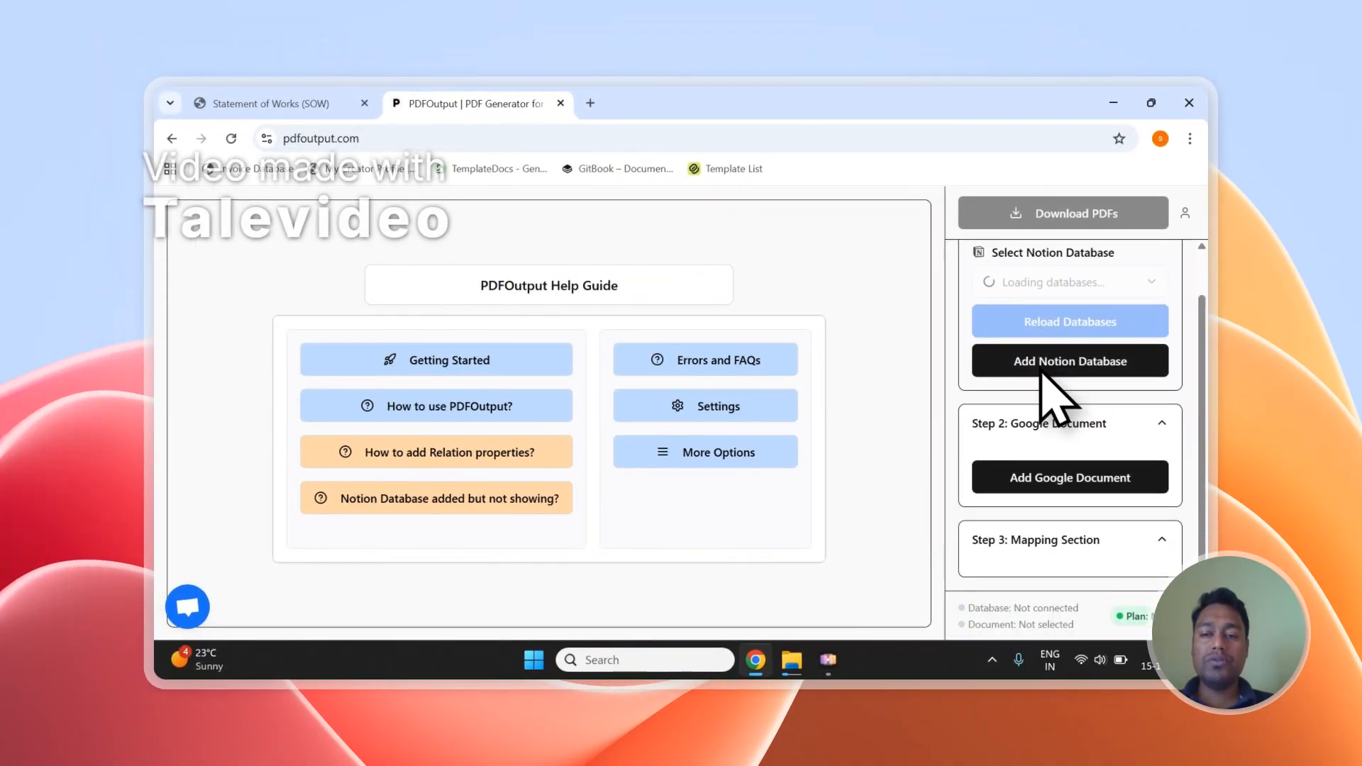
scroll(1041, 368, up, 1)
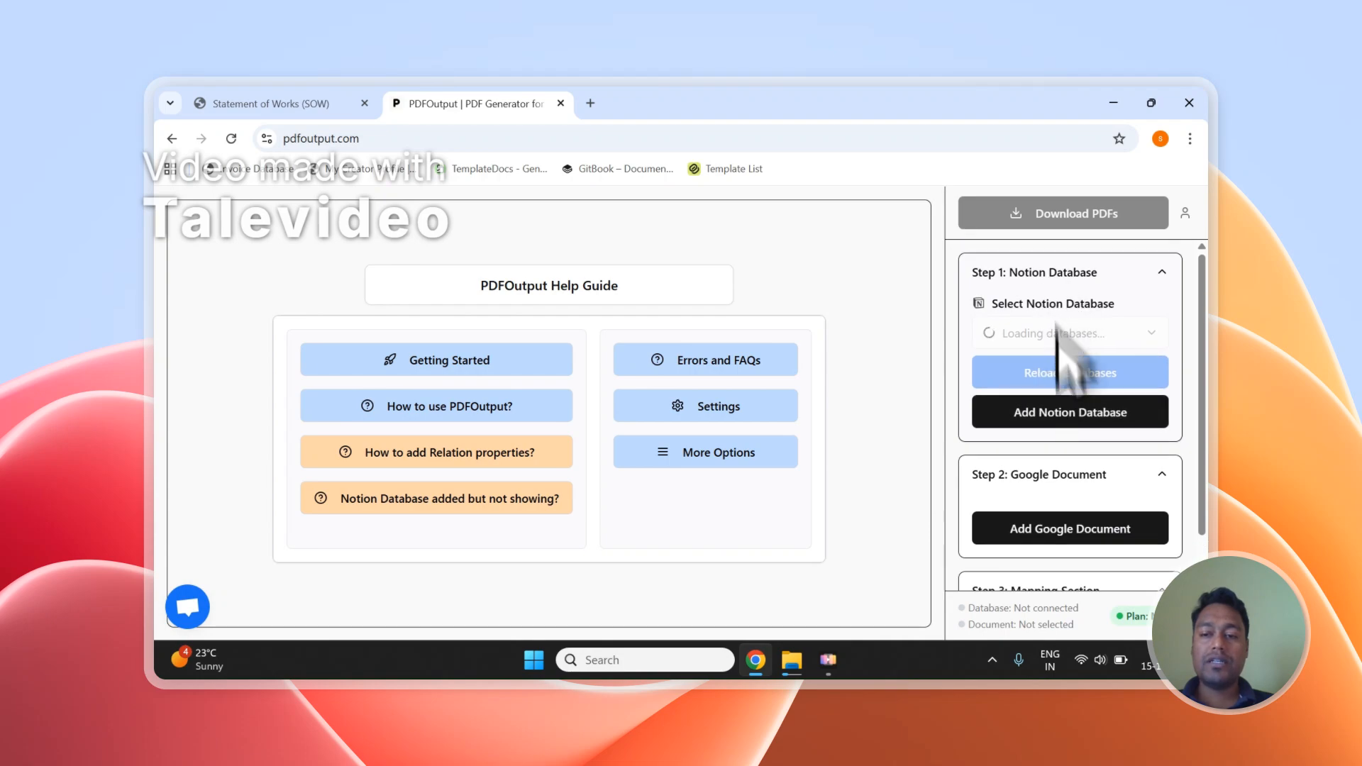
click(271, 103)
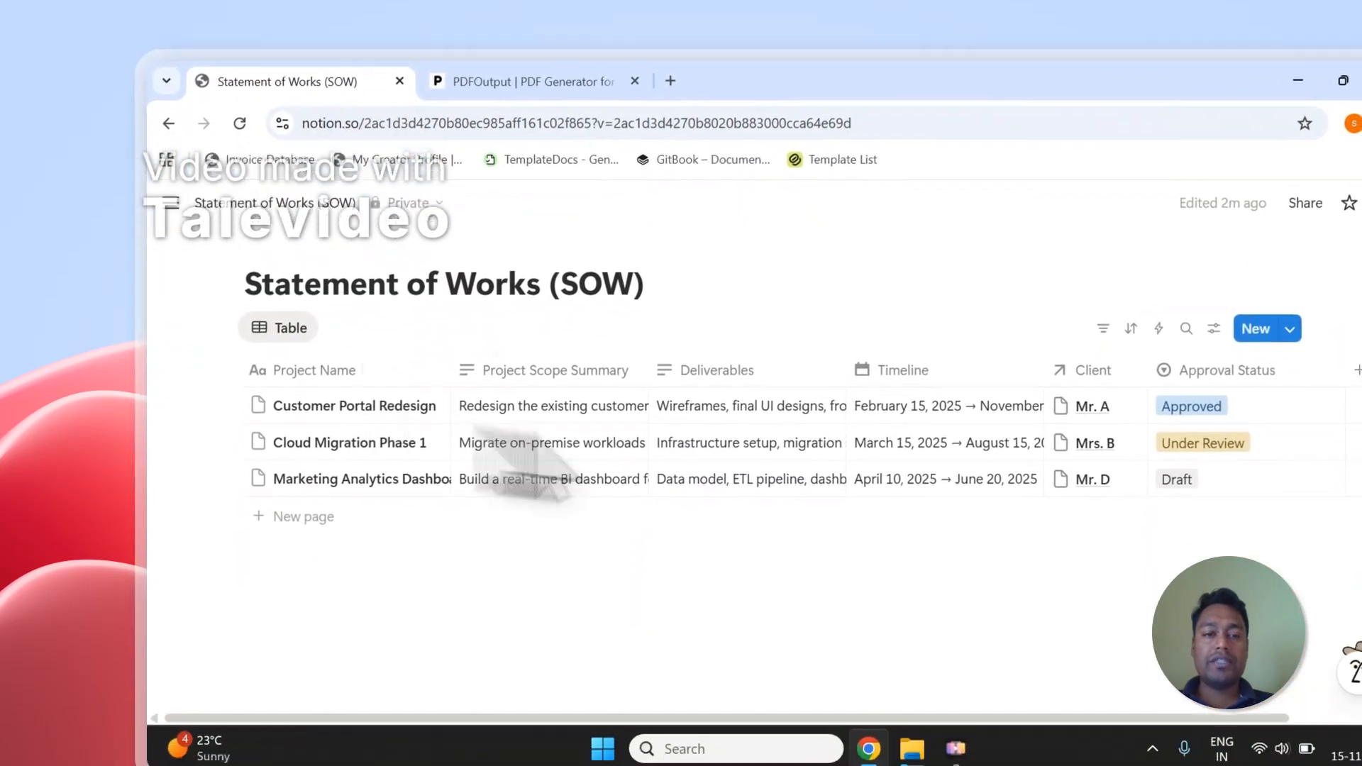
click(536, 82)
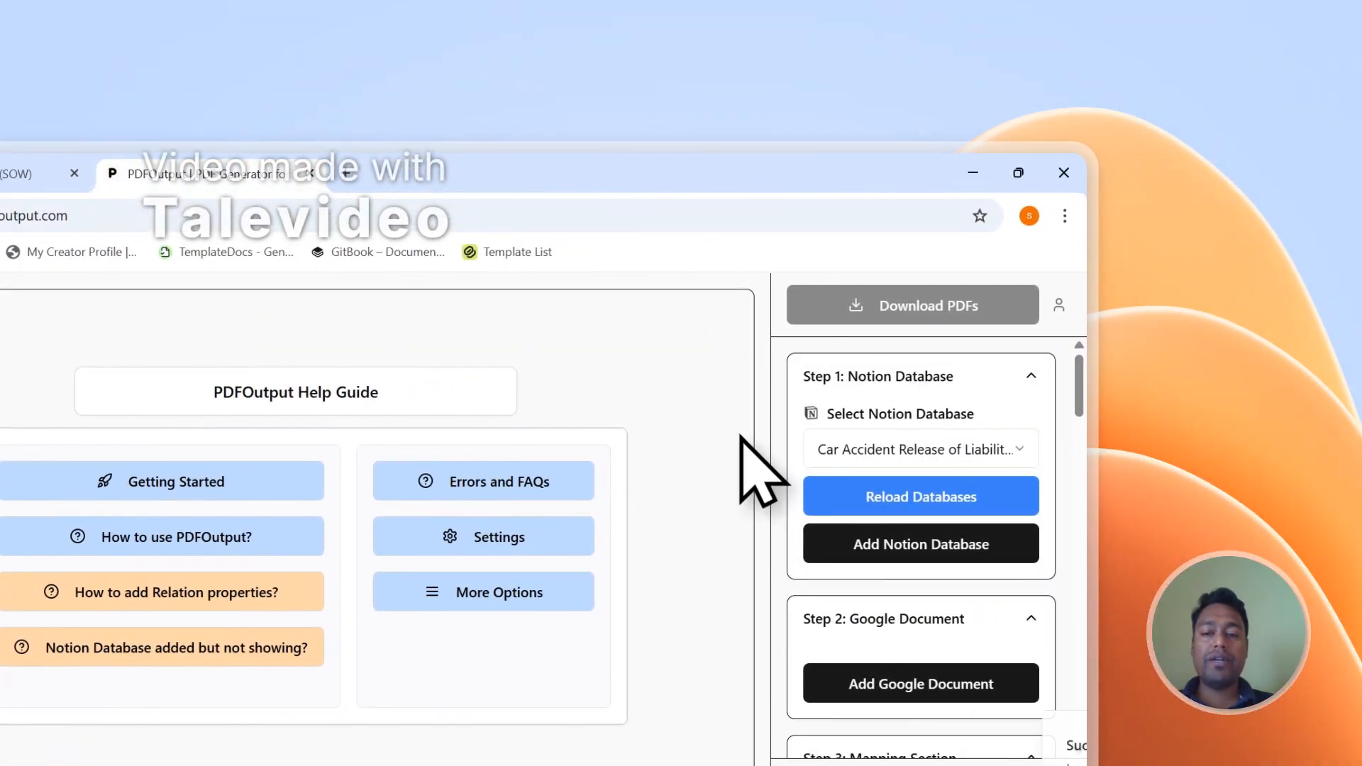
scroll(887, 539, down, 3)
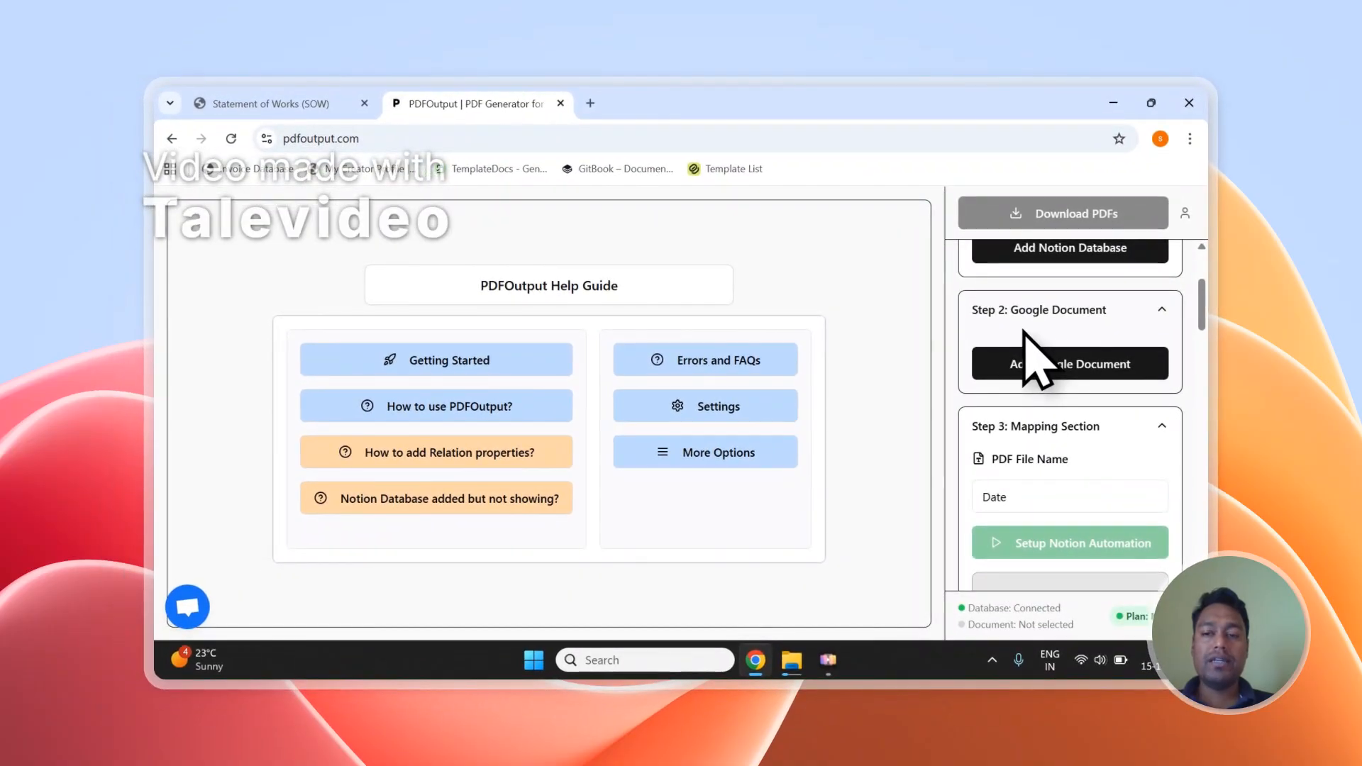
scroll(1037, 355, down, 3)
scroll(1021, 376, down, 10)
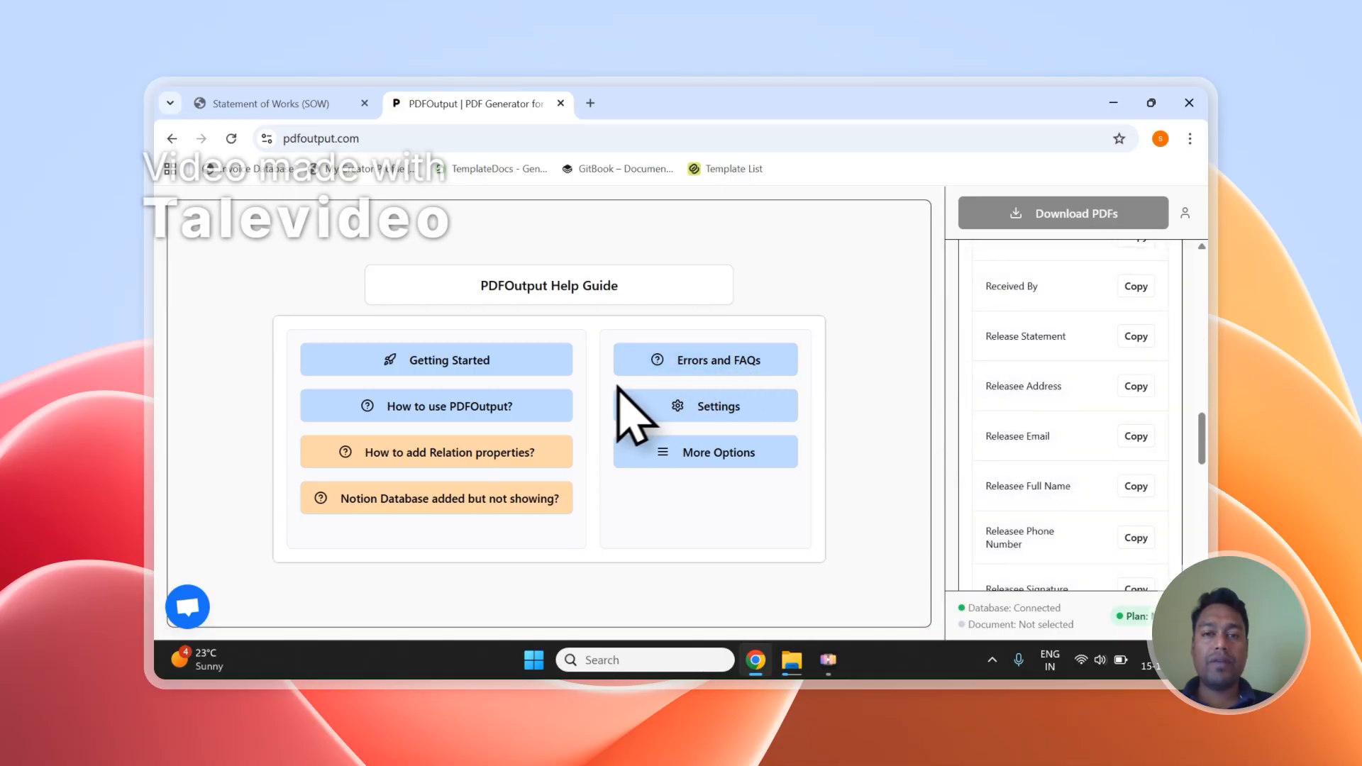
scroll(979, 369, up, 10)
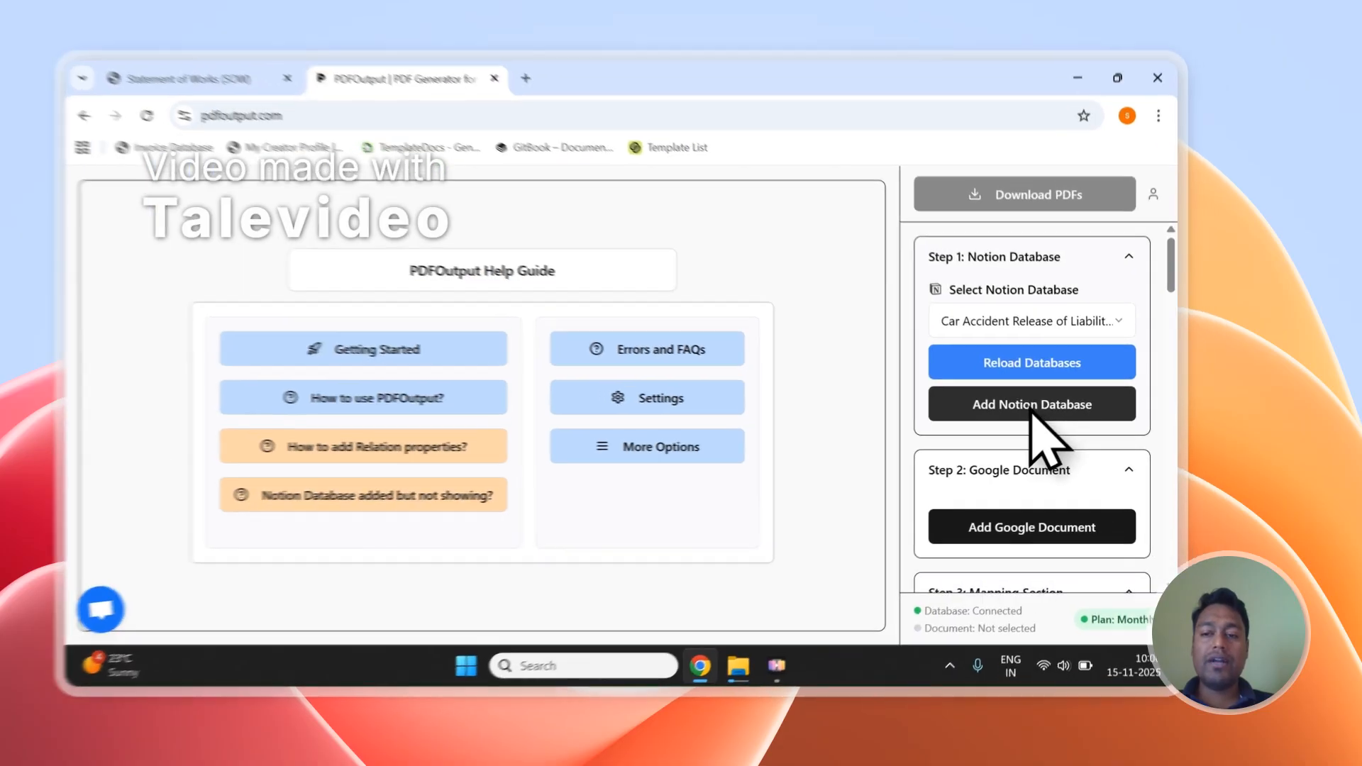
Step: Start adding a Notion database in PDFOutput and copy the title "Statement of Works (SOW)" from its Notion page
click(1049, 414)
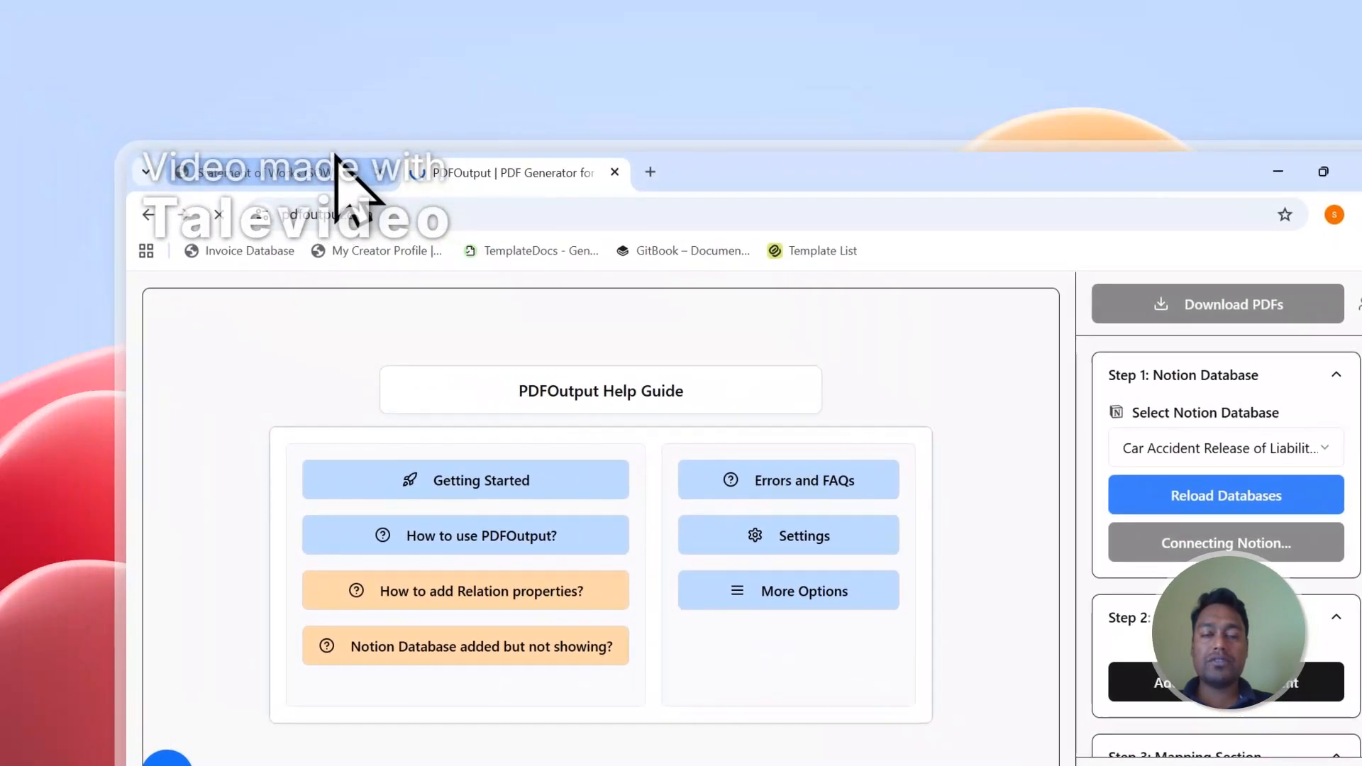
click(329, 149)
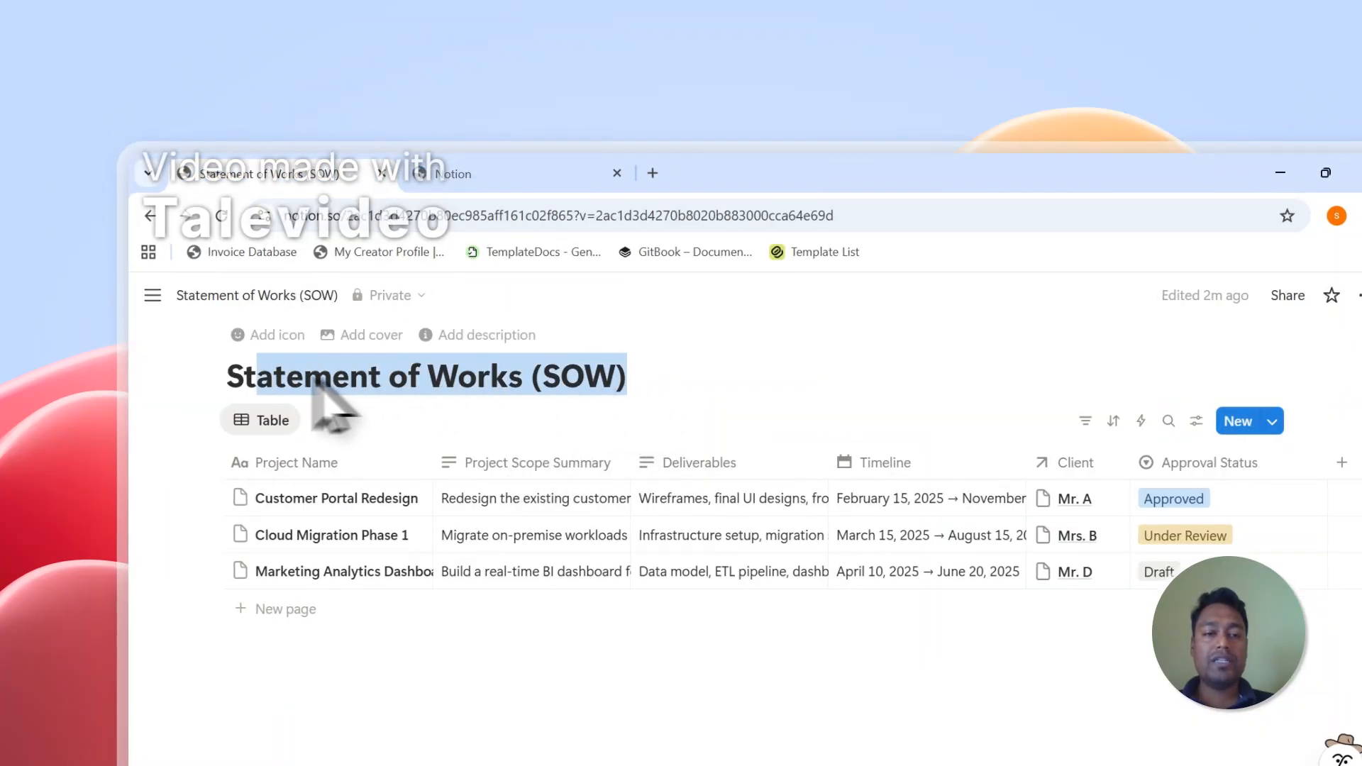
right_click(339, 395)
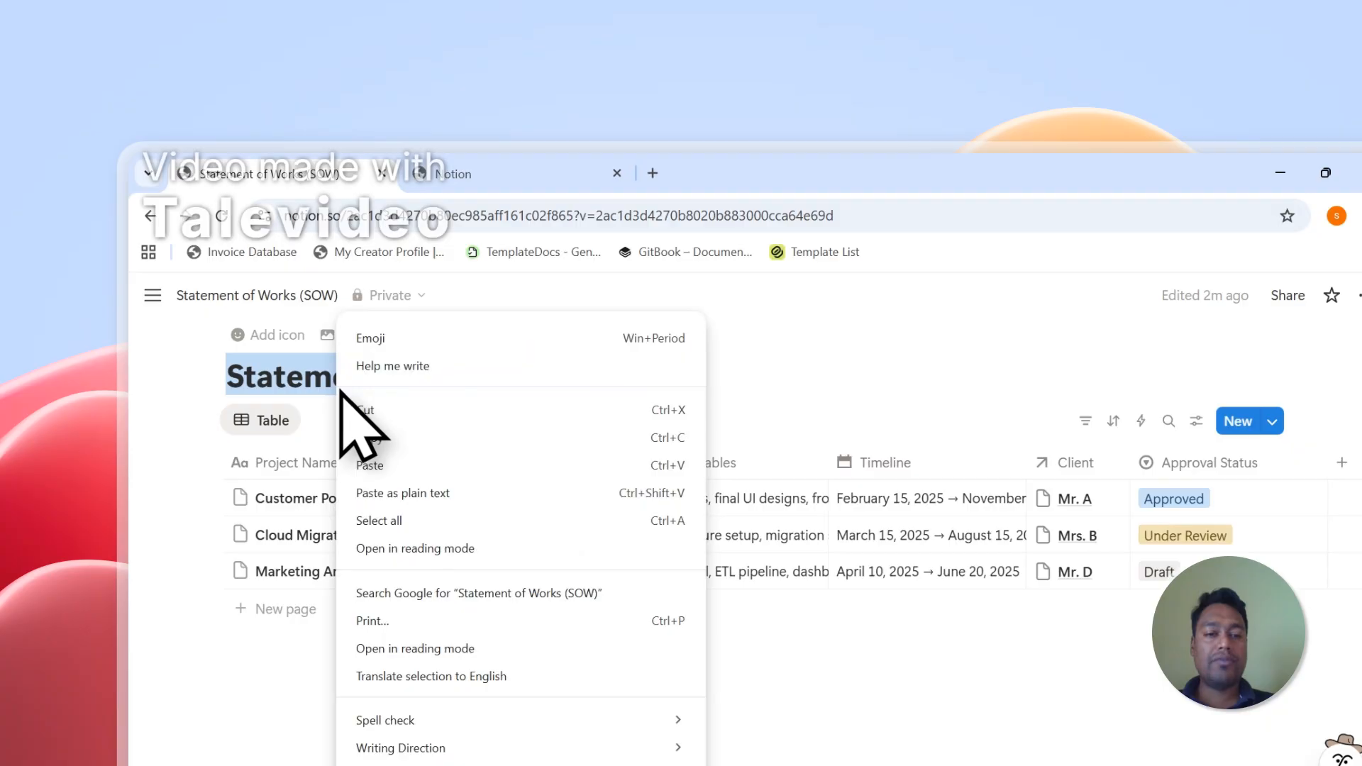
click(391, 438)
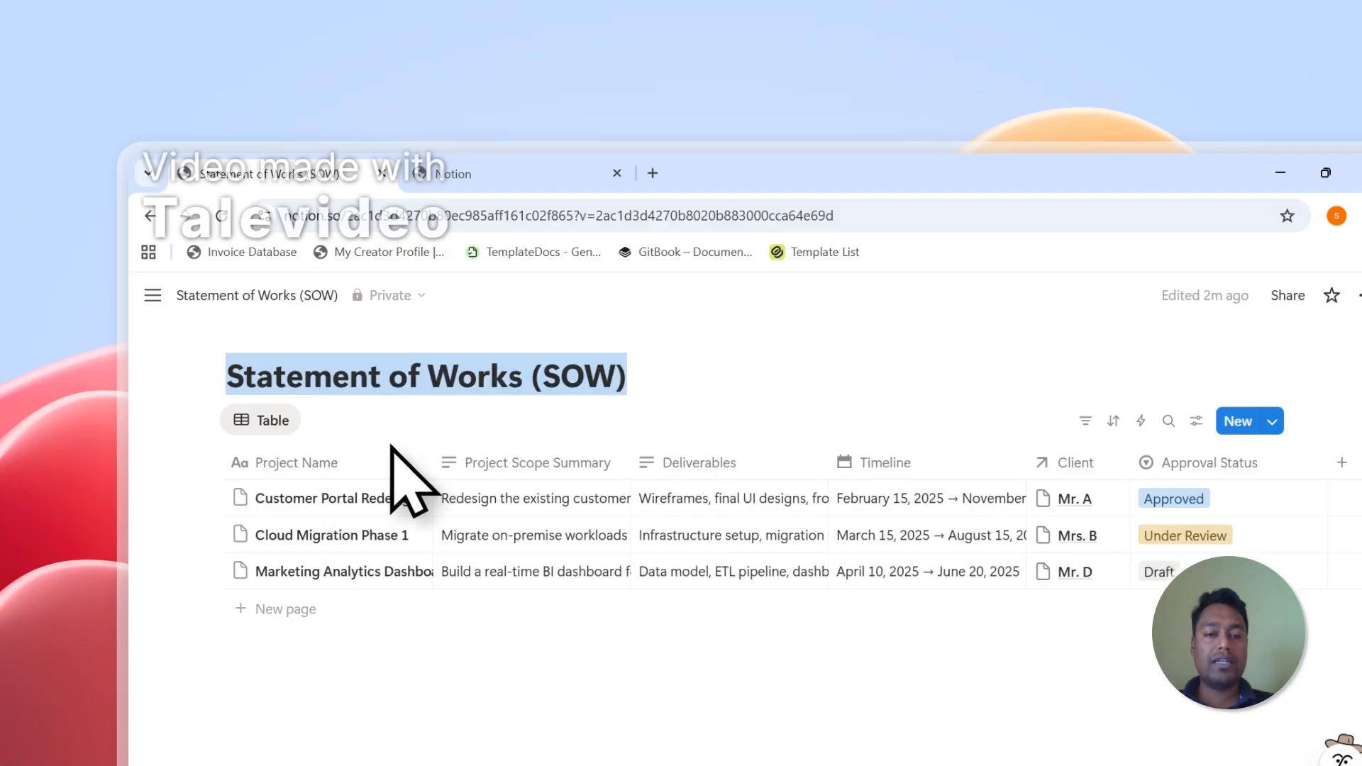
Step: Return to the Notion connection request, accept the listed permissions, and choose to select pages to share with PDFOutput
click(522, 170)
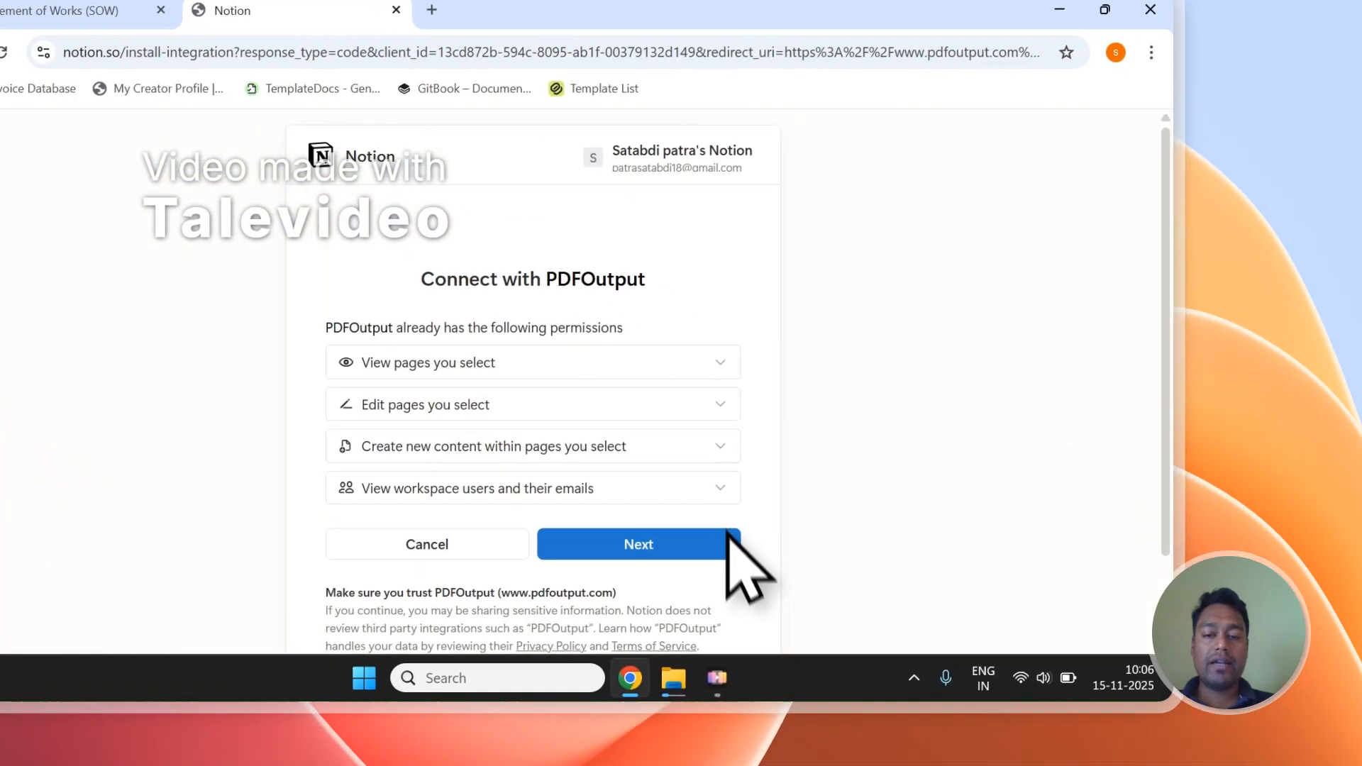
click(727, 543)
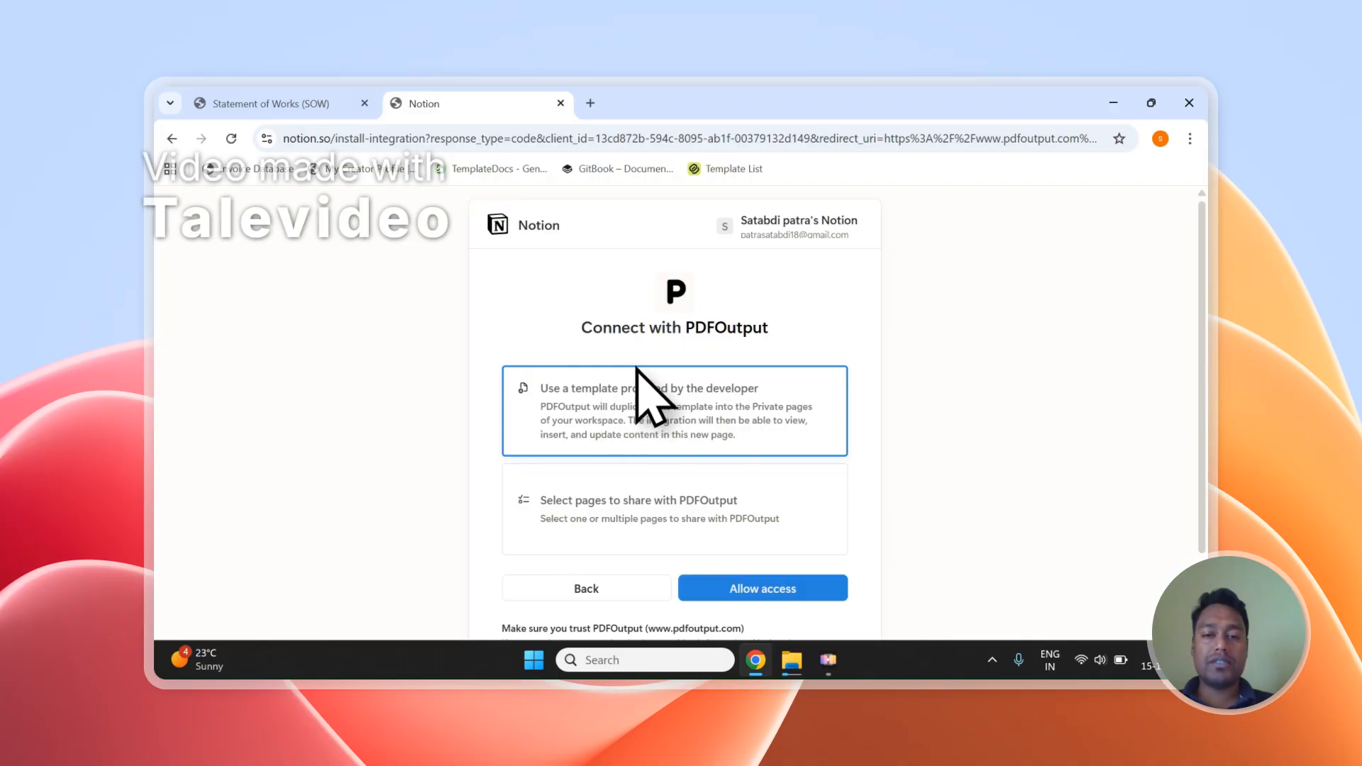
scroll(637, 369, down, 2)
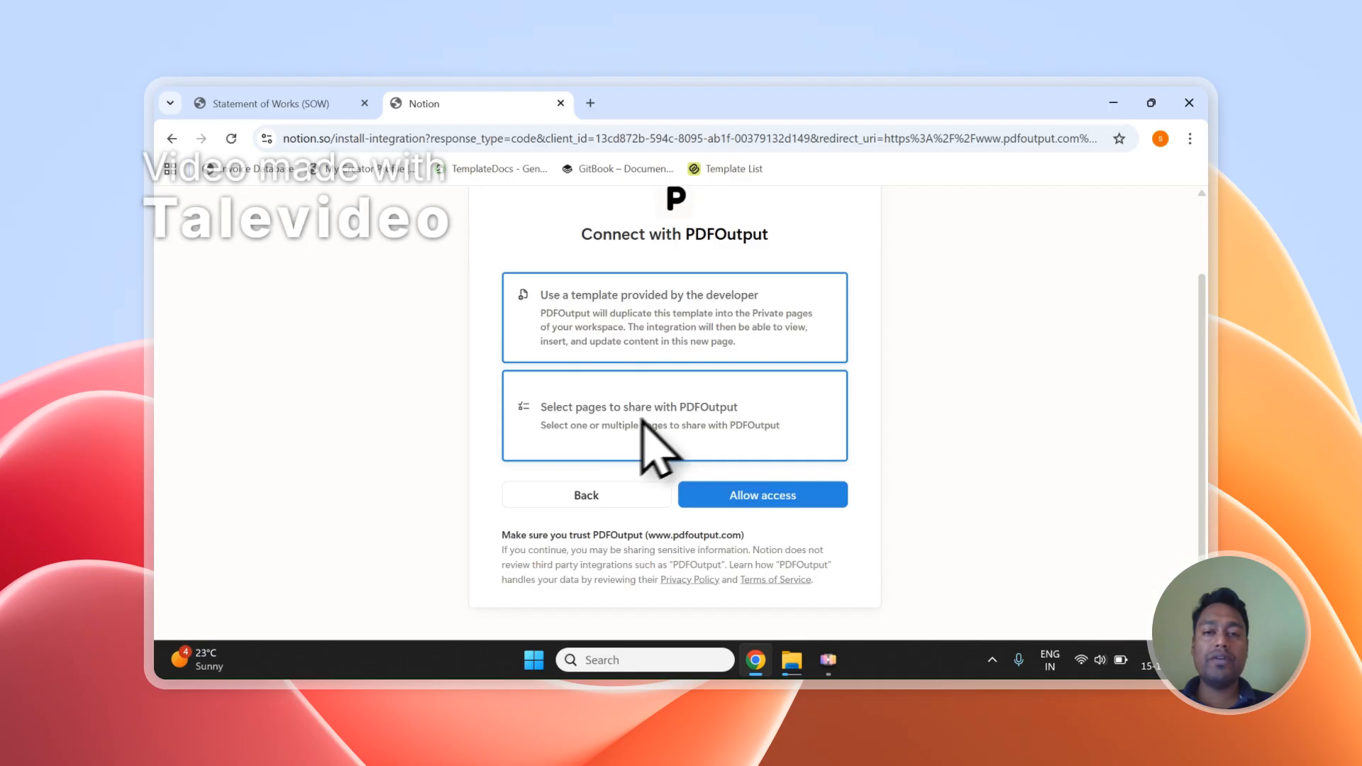
click(614, 426)
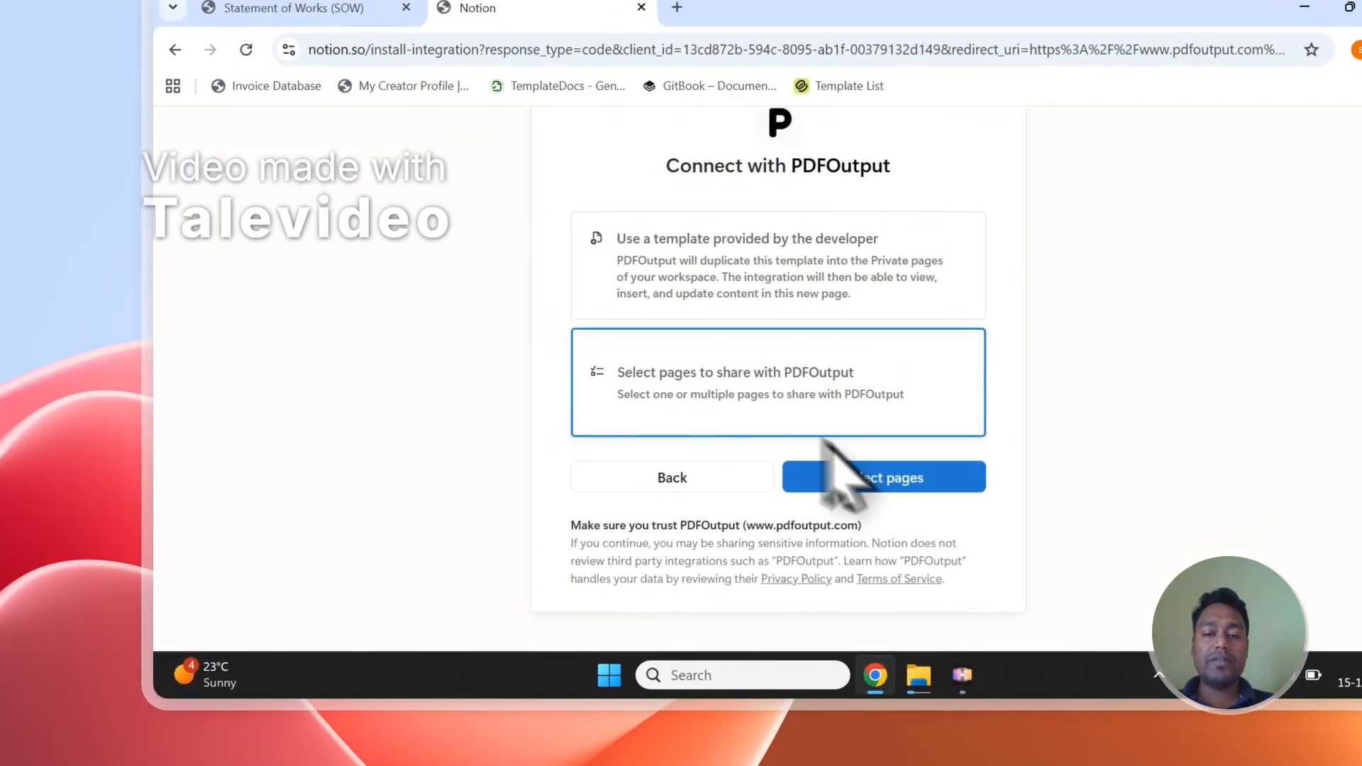
click(880, 490)
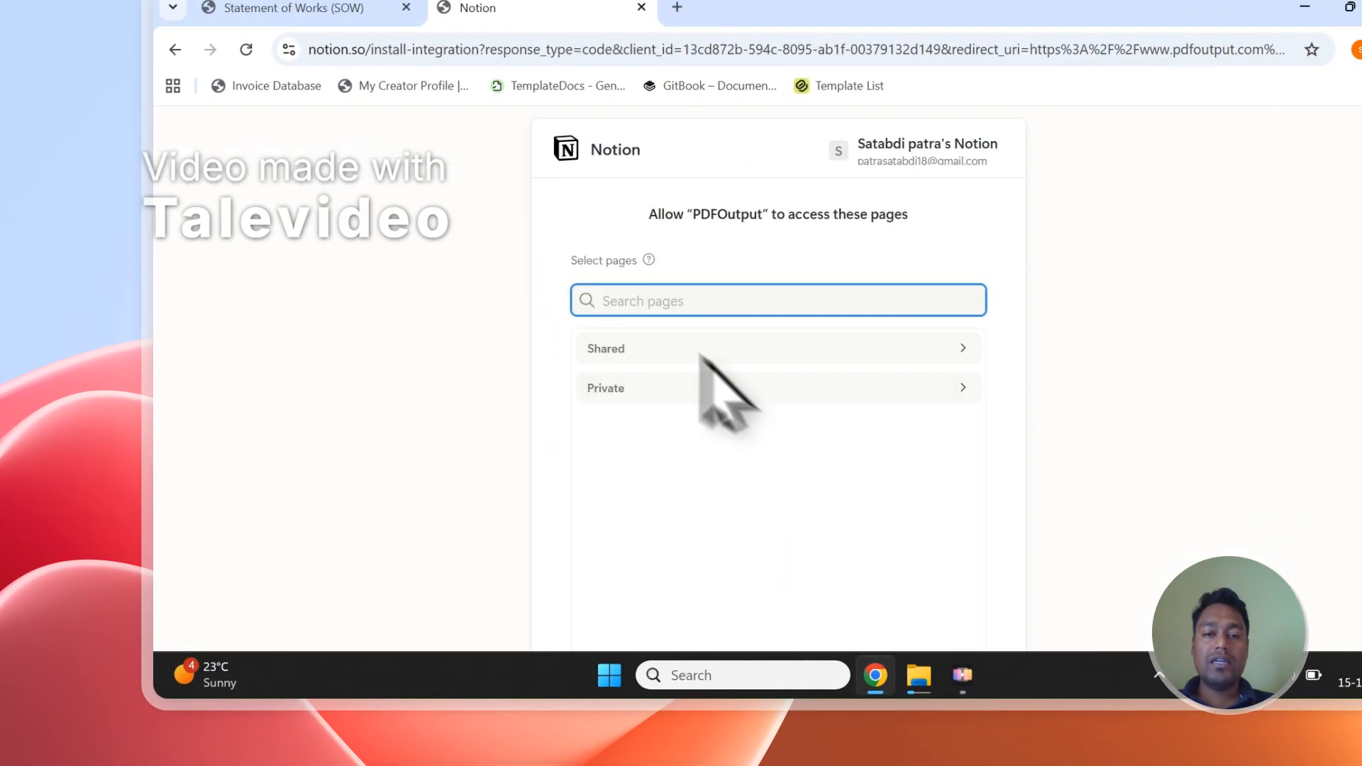
Step: Search for the copied title and add the "Statement of Works (SOW)" database to the pages PDFOutput can access
right_click(645, 312)
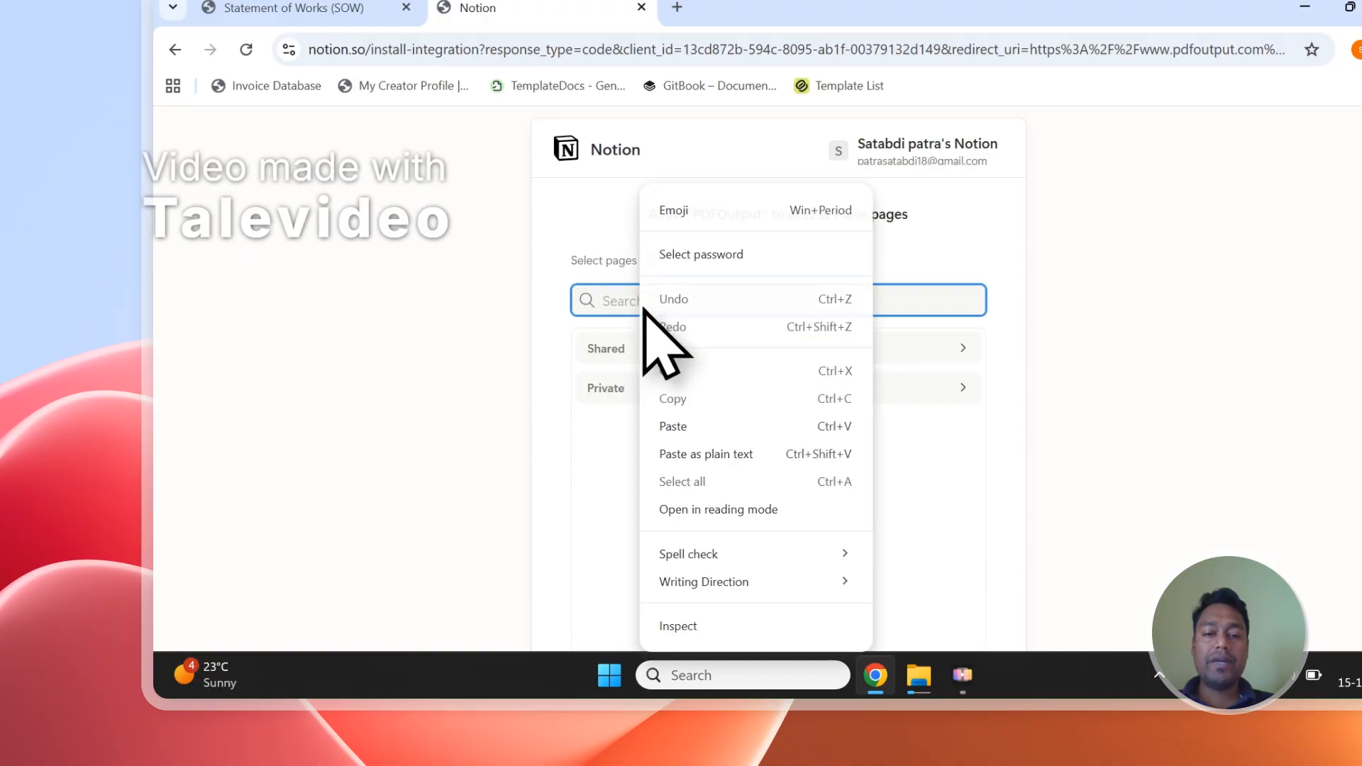
click(690, 426)
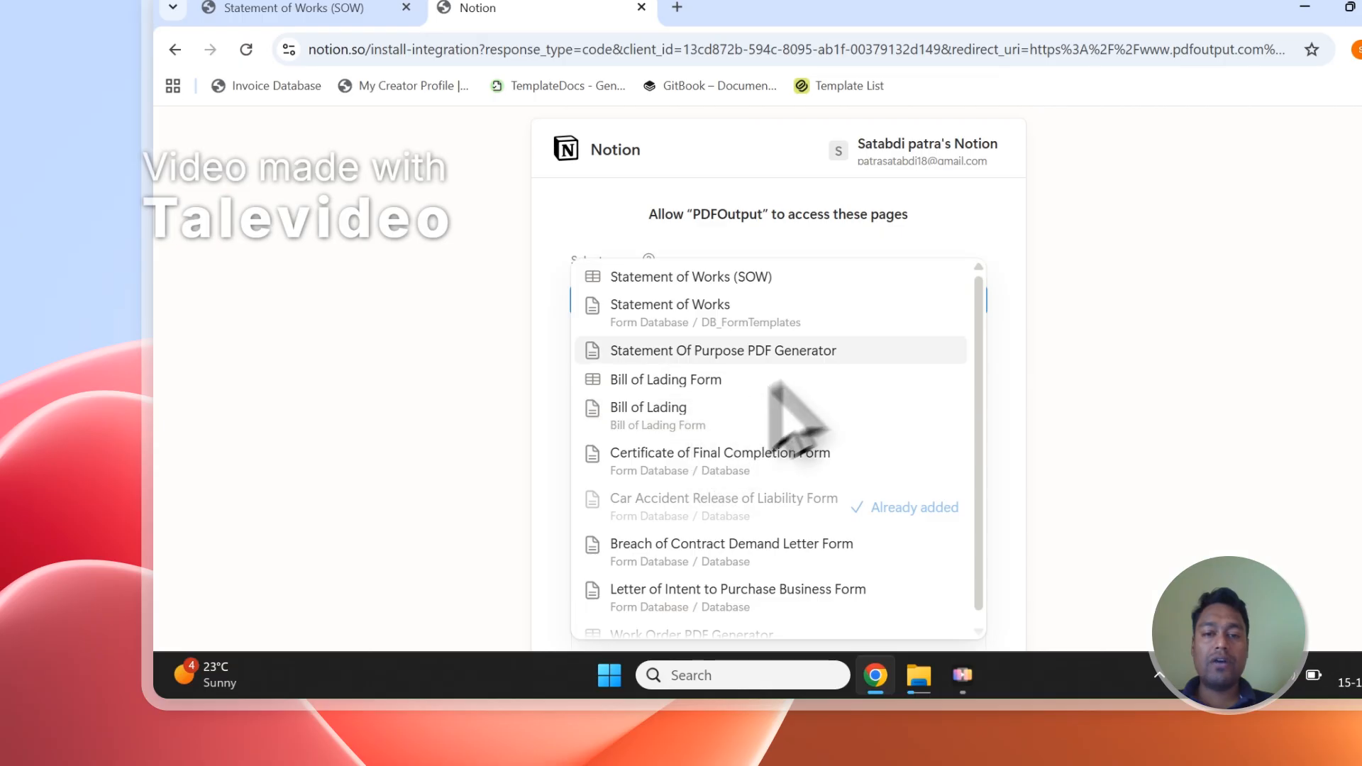
click(751, 282)
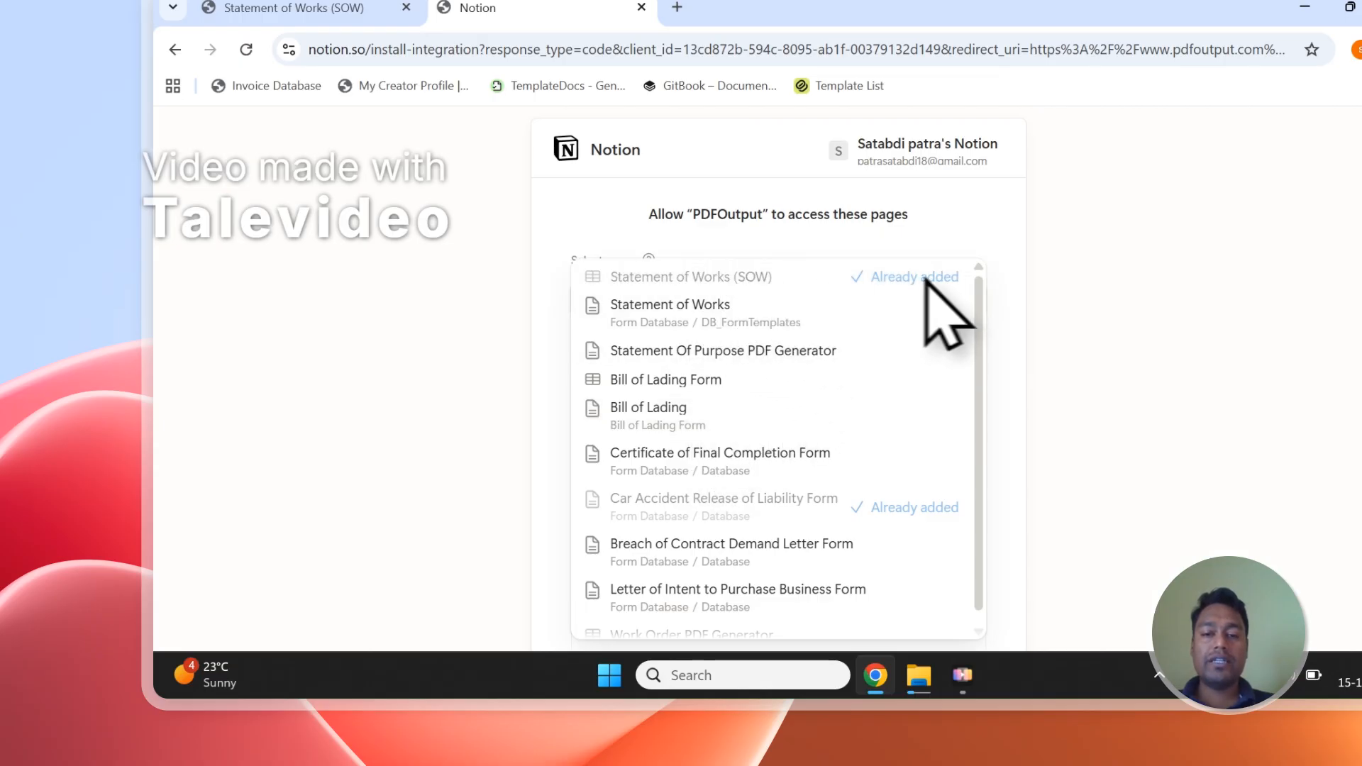
click(929, 238)
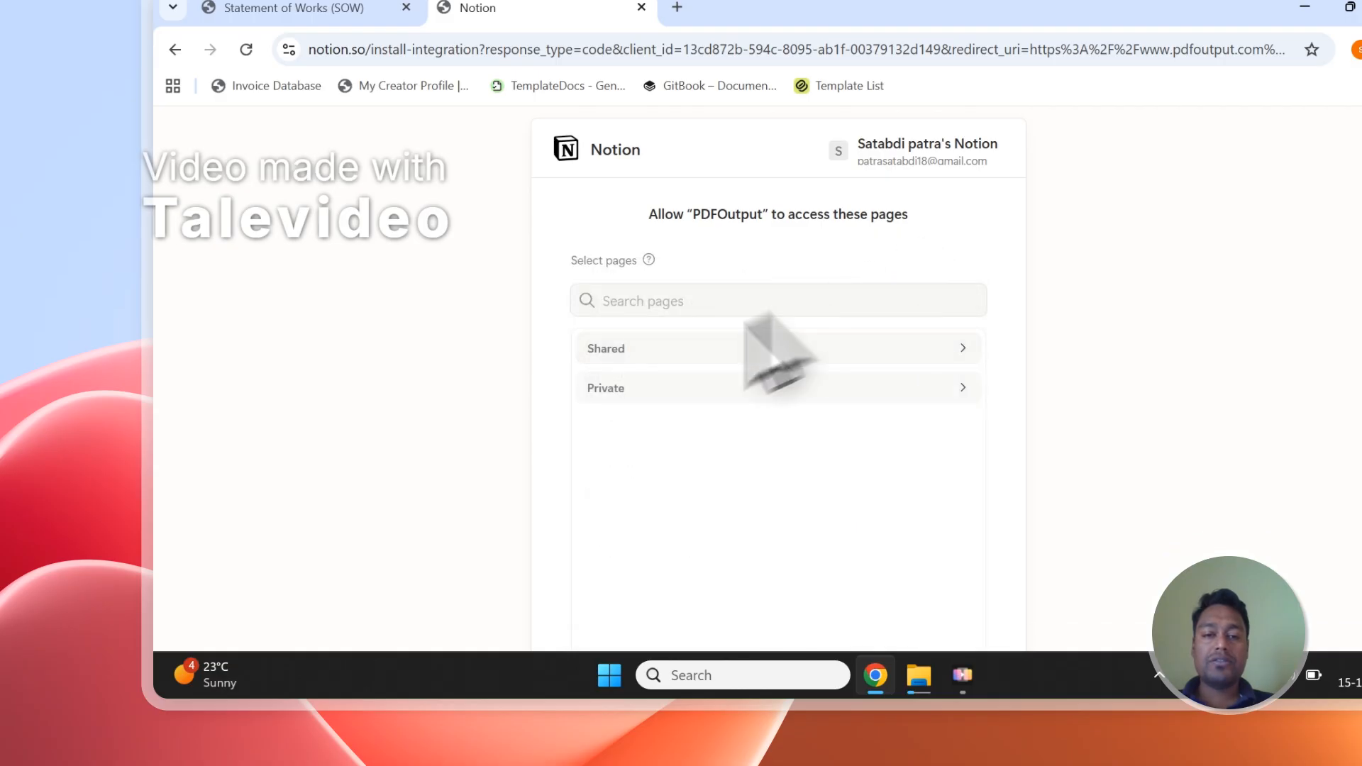
Step: Expand the Private pages and look through the manually selected and top-level pages shared with PDFOutput
click(642, 388)
scroll(734, 422, down, 3)
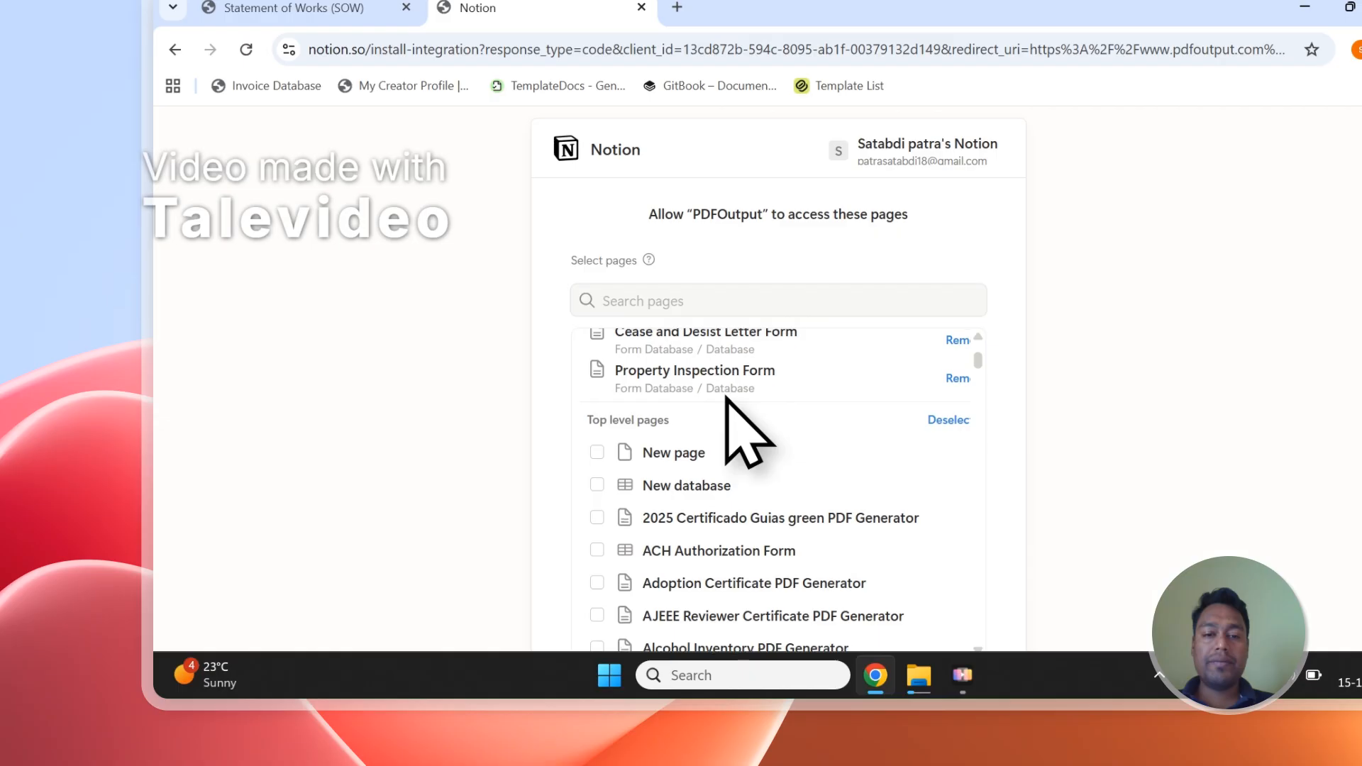
scroll(737, 411, up, 1)
scroll(731, 404, down, 3)
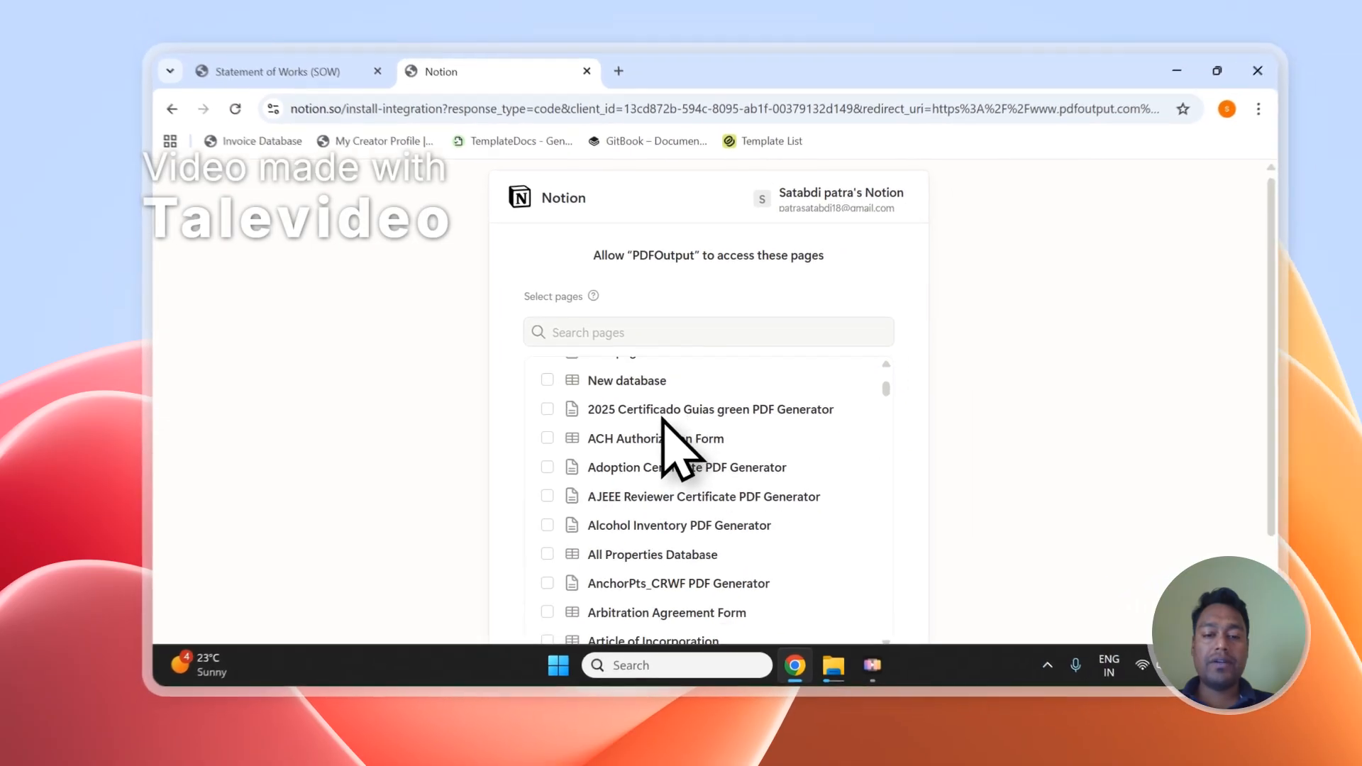
scroll(662, 418, down, 20)
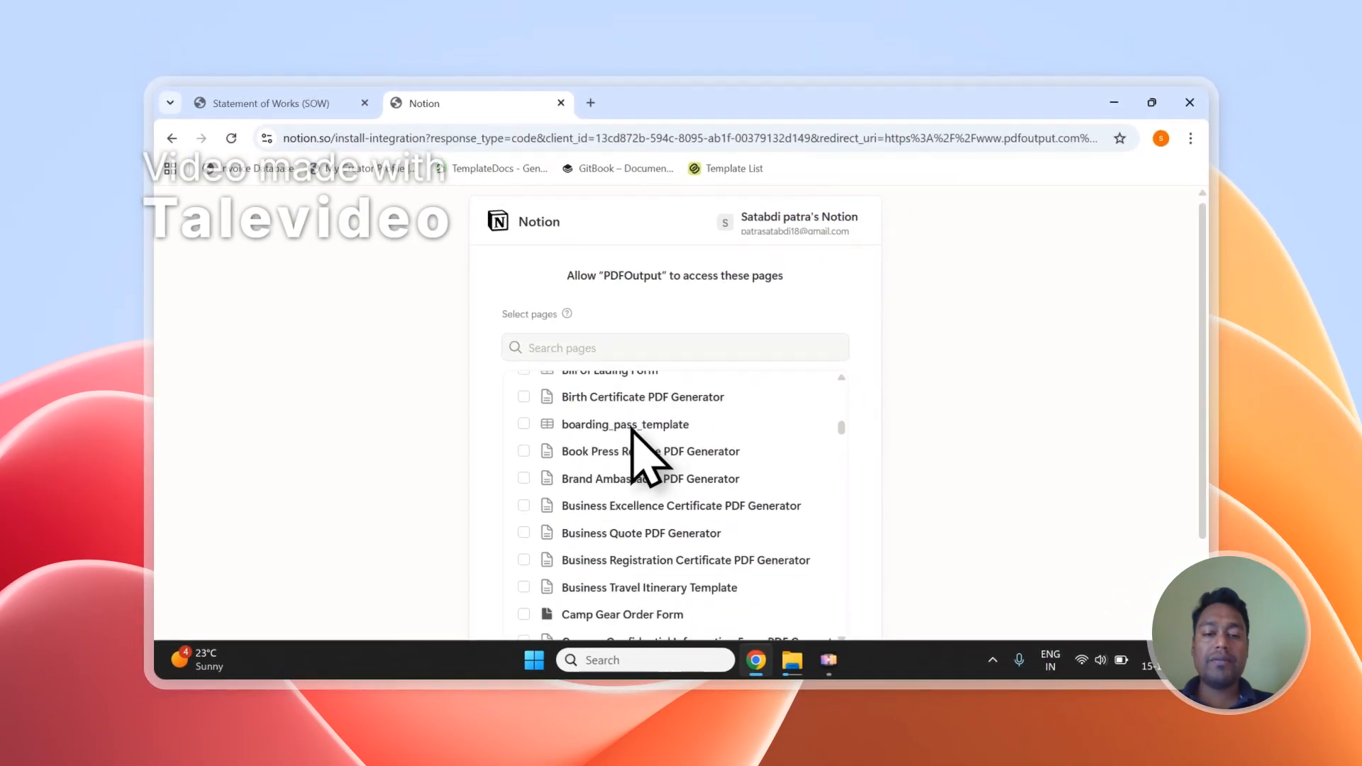
scroll(632, 431, up, 15)
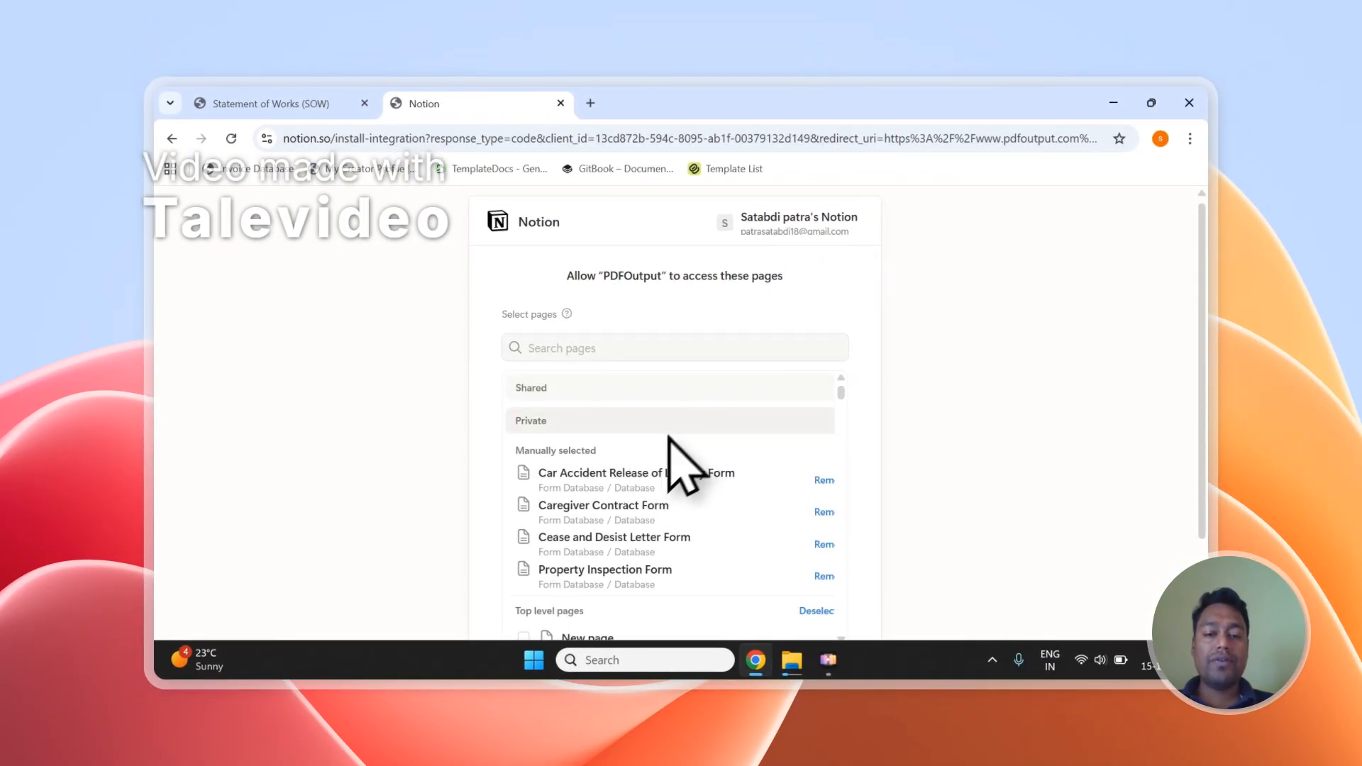
Step: Check the Statement of Works (SOW) page against the access request by browsing its manually selected and top-level pages
click(298, 104)
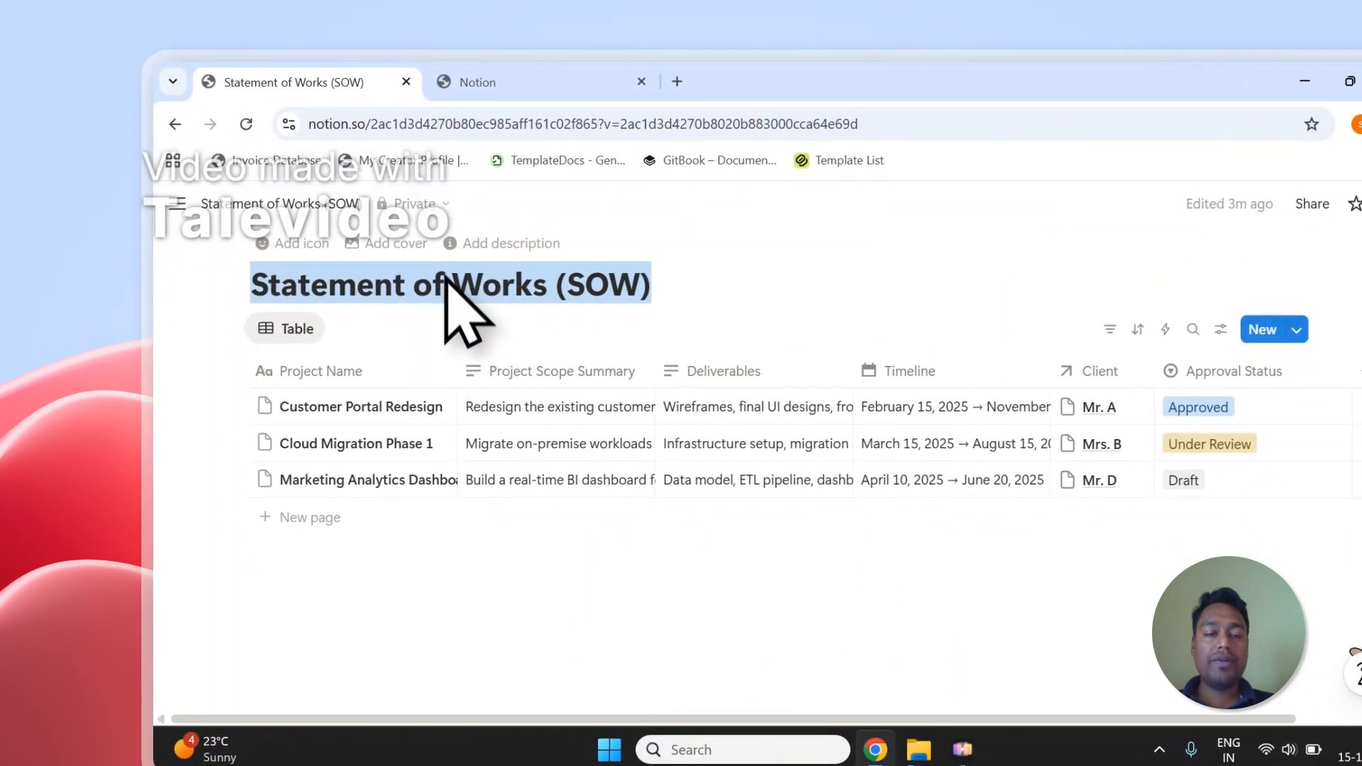
click(477, 82)
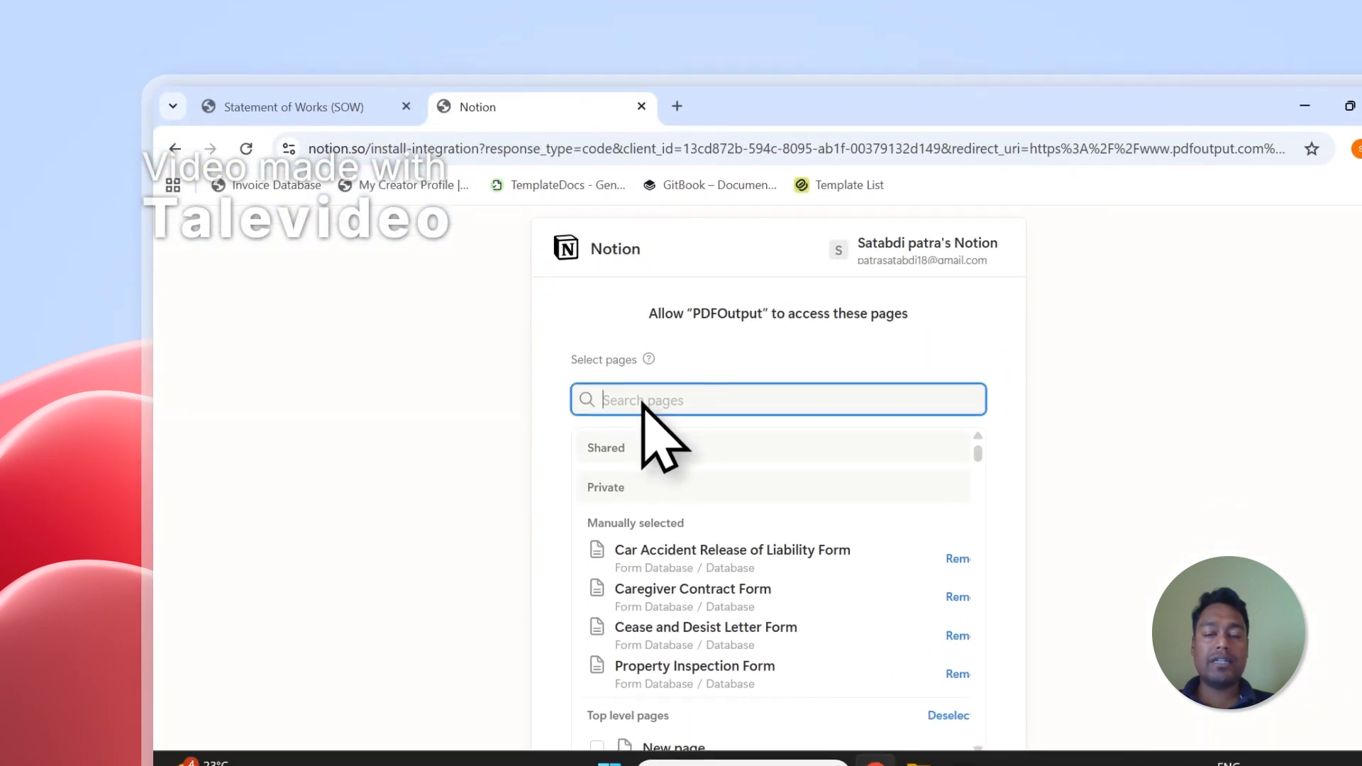
scroll(692, 468, down, 4)
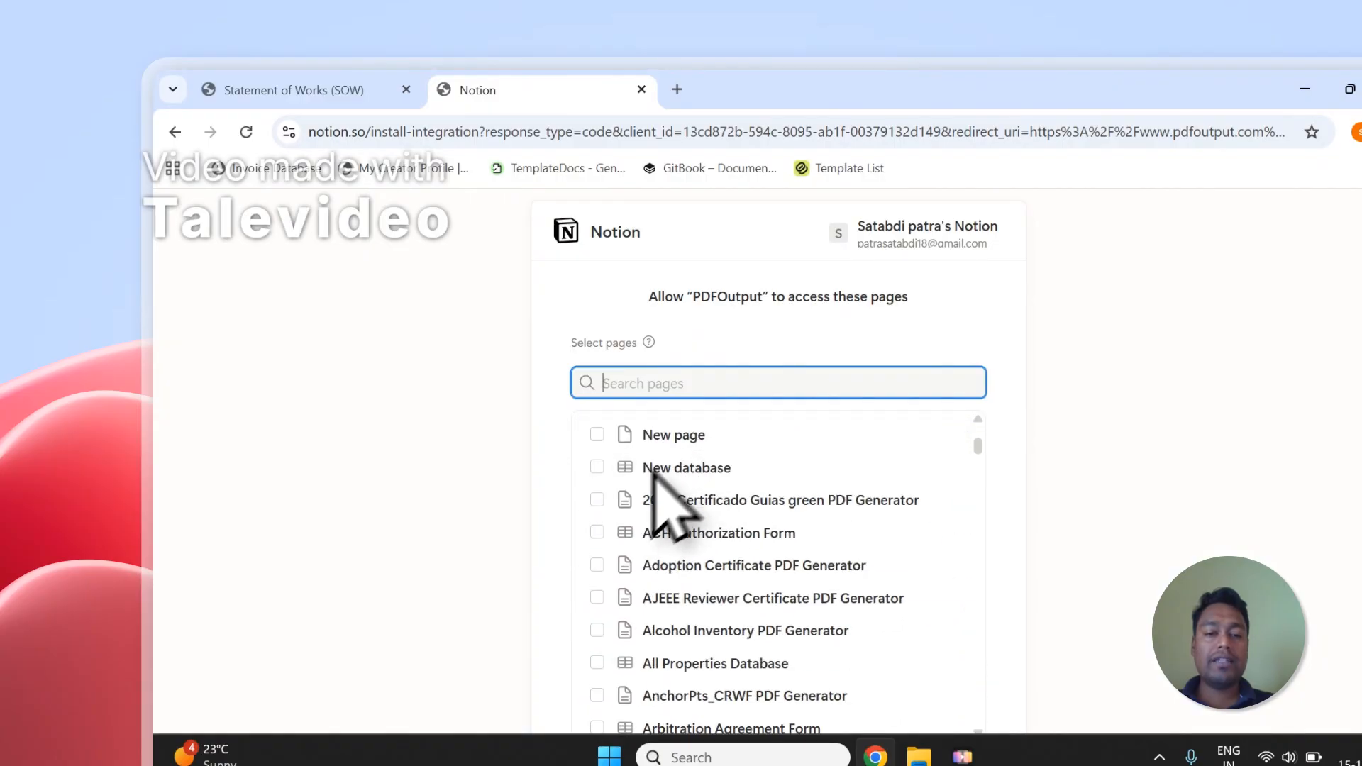
scroll(651, 472, down, 5)
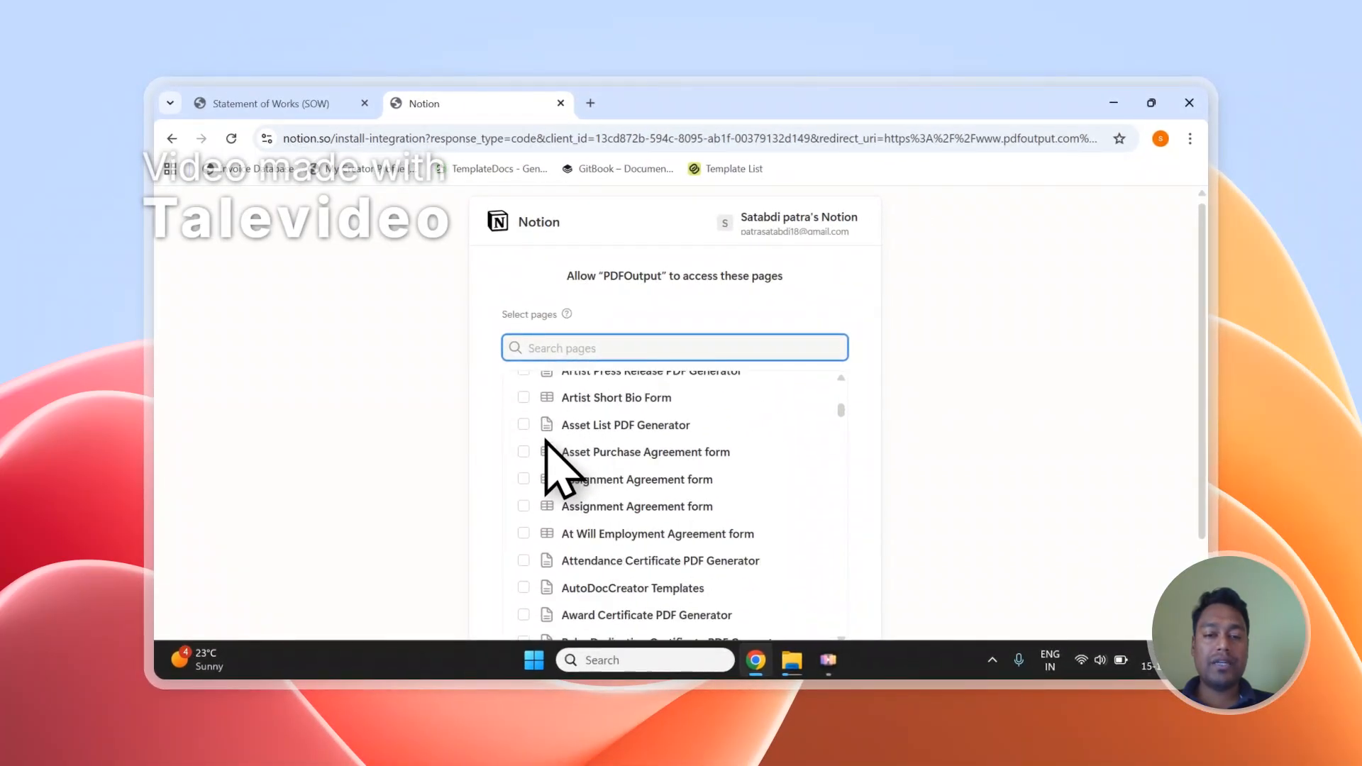
scroll(545, 440, up, 3)
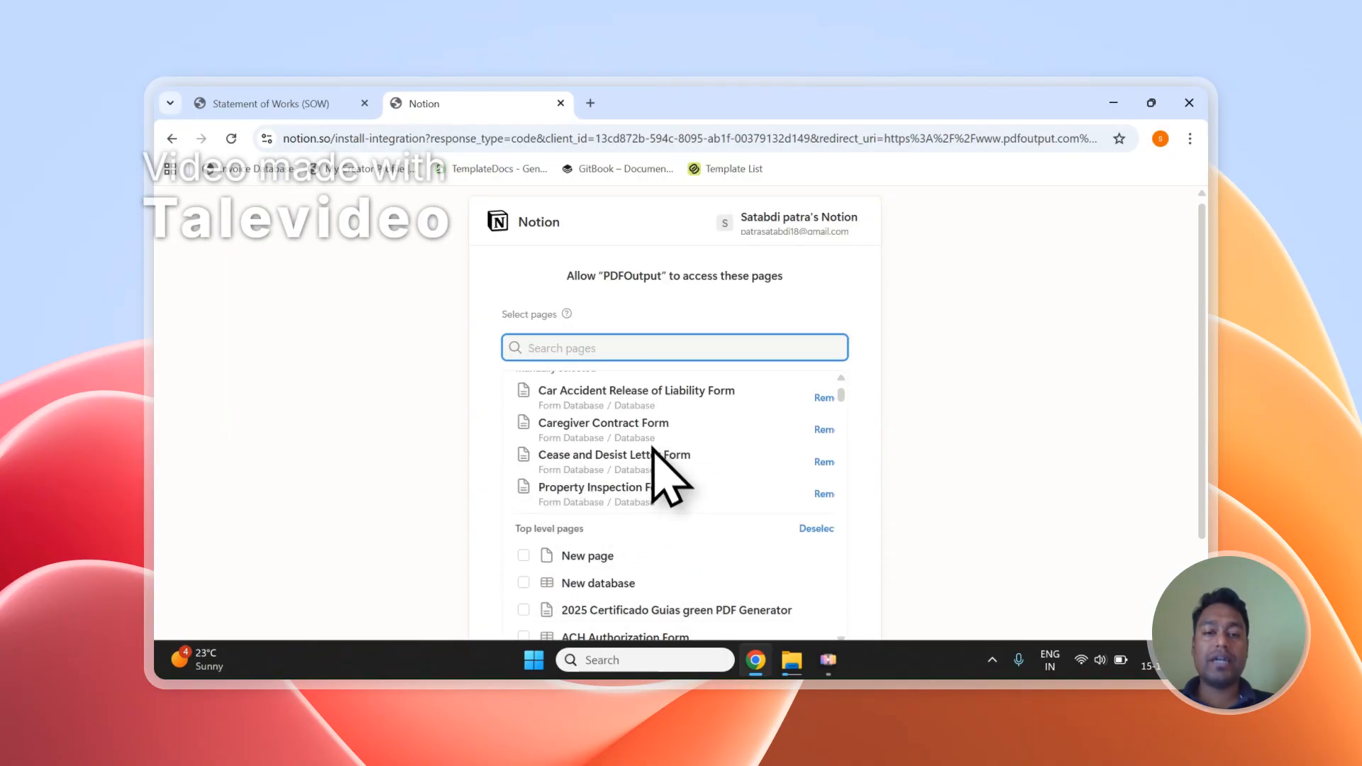
scroll(564, 383, up, 3)
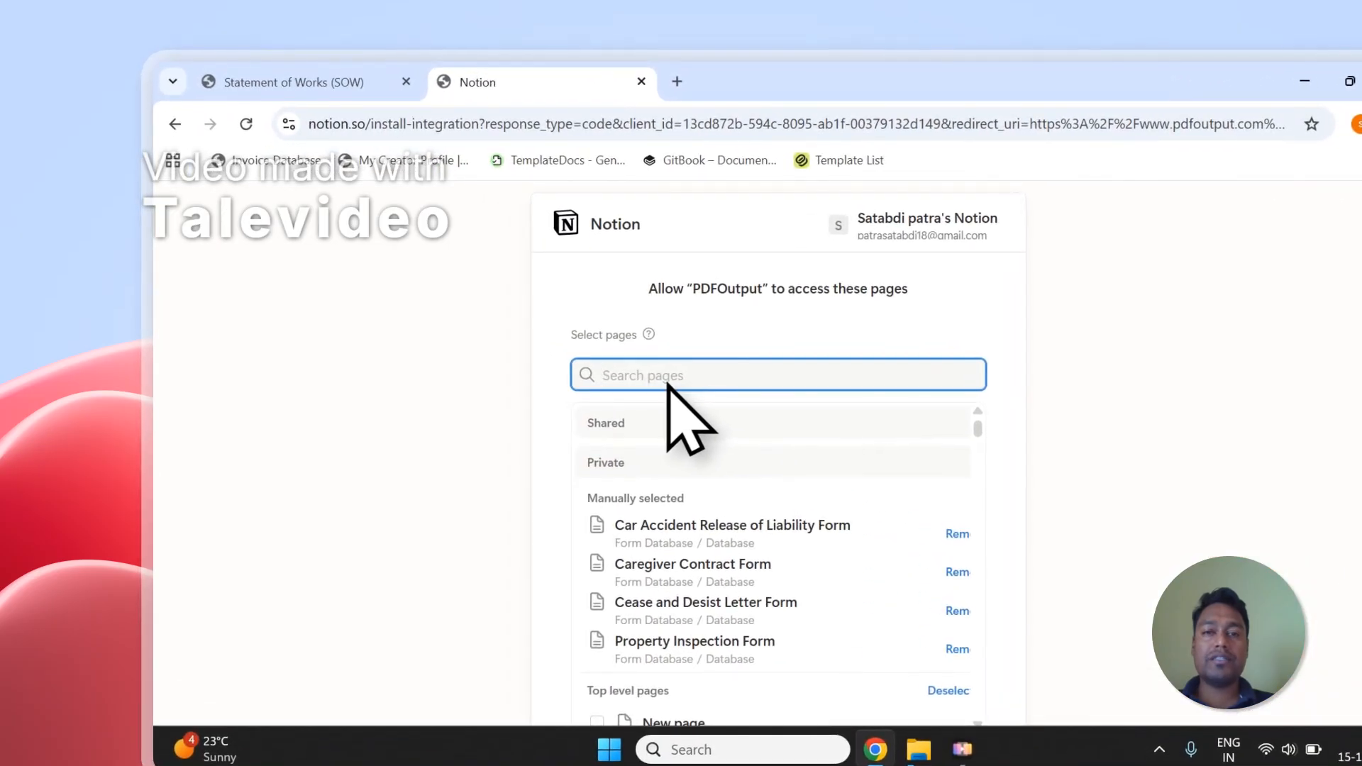
Step: Open the Client_Database linked to the SOW table's Client relation in a new tab and close the property options
click(294, 81)
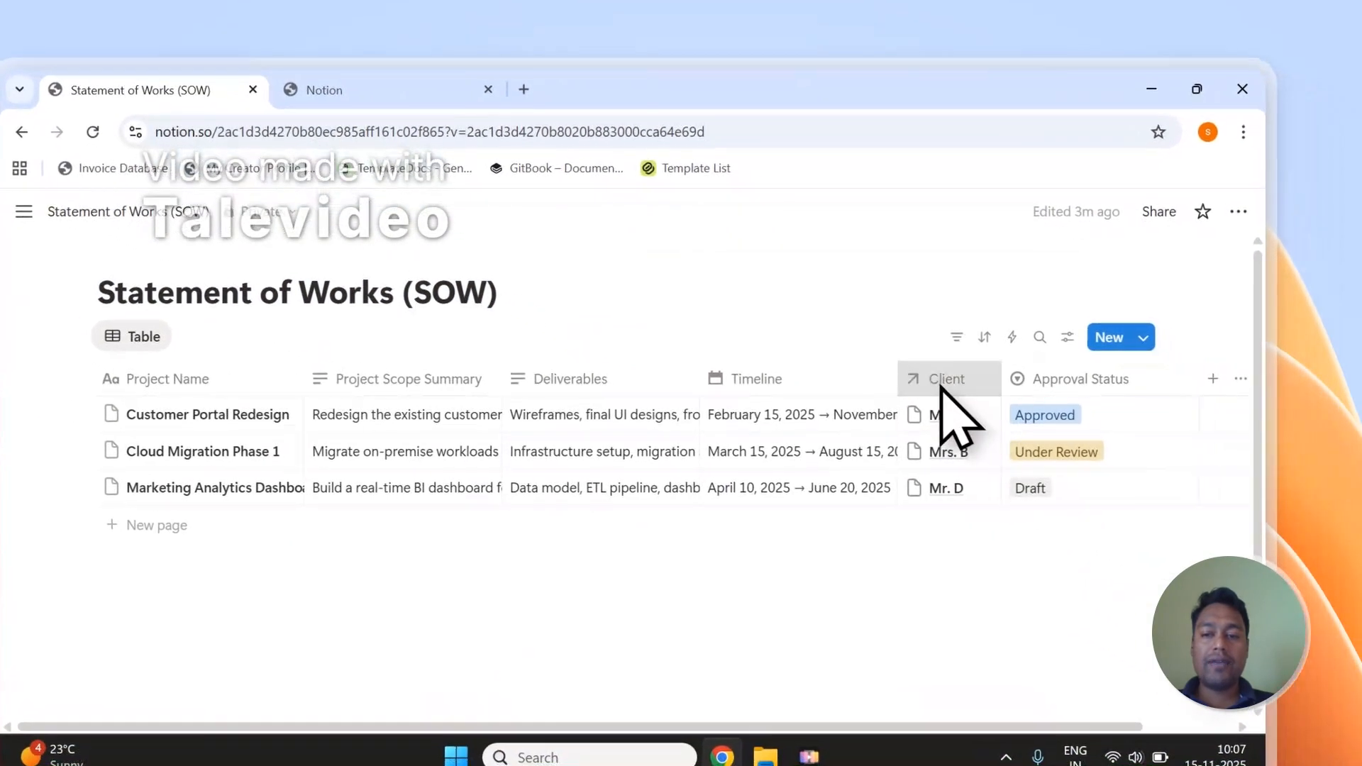
click(1099, 462)
mouse_move(1113, 482)
mouse_move(788, 401)
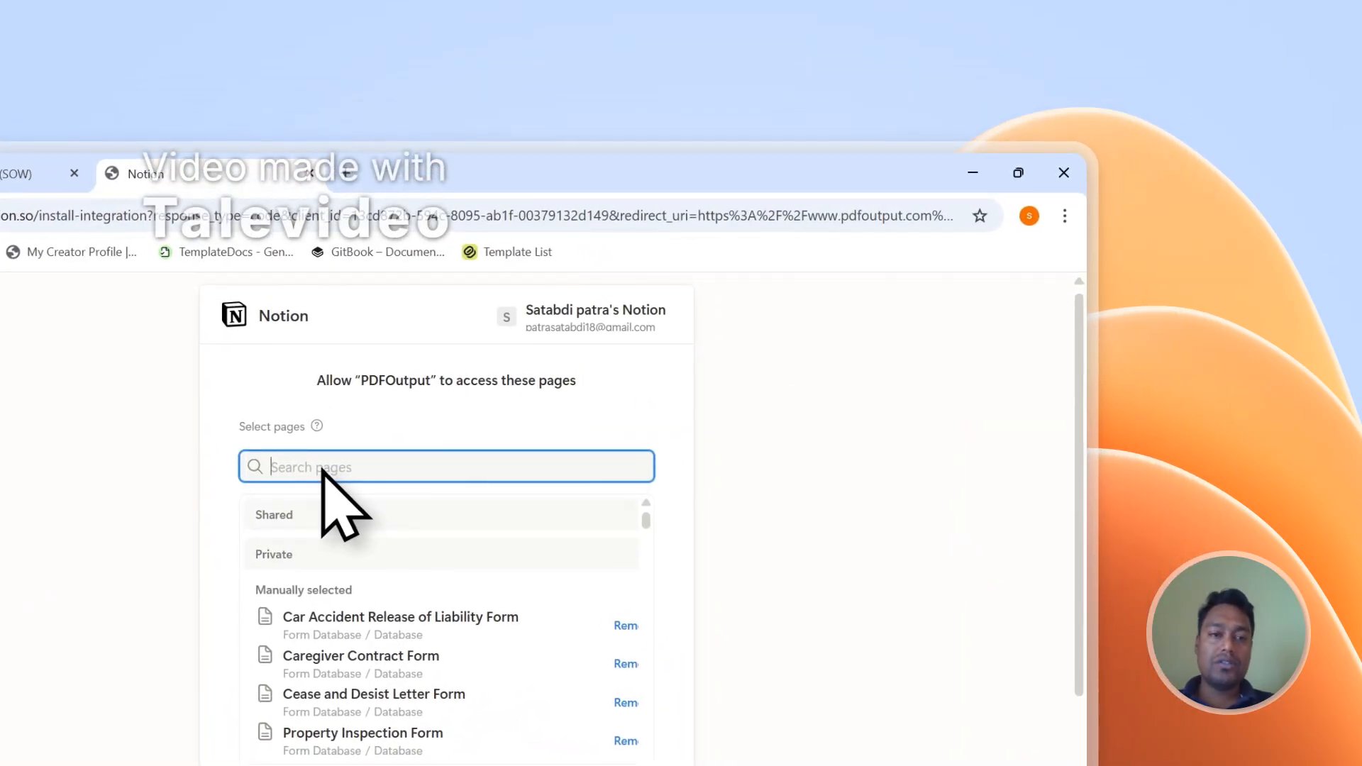
mouse_move(836, 489)
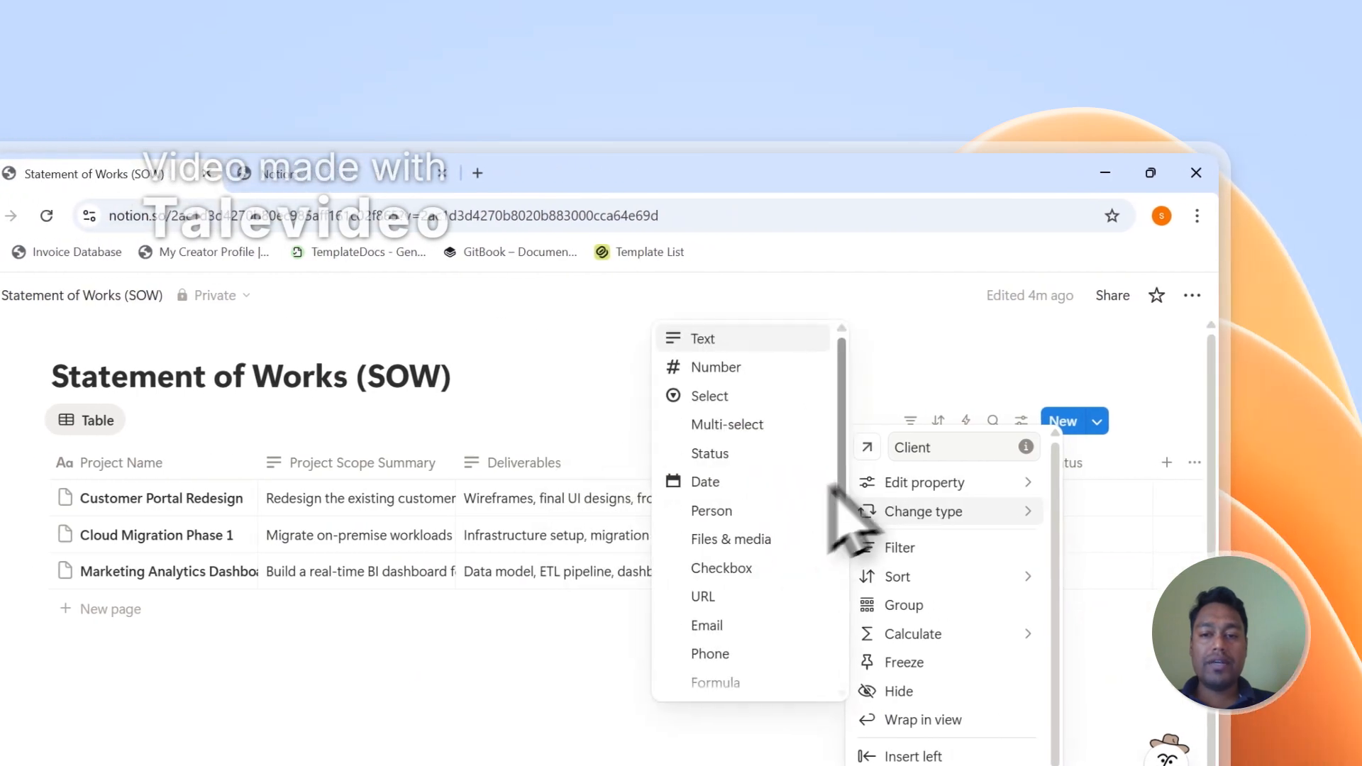
mouse_move(923, 497)
right_click(814, 487)
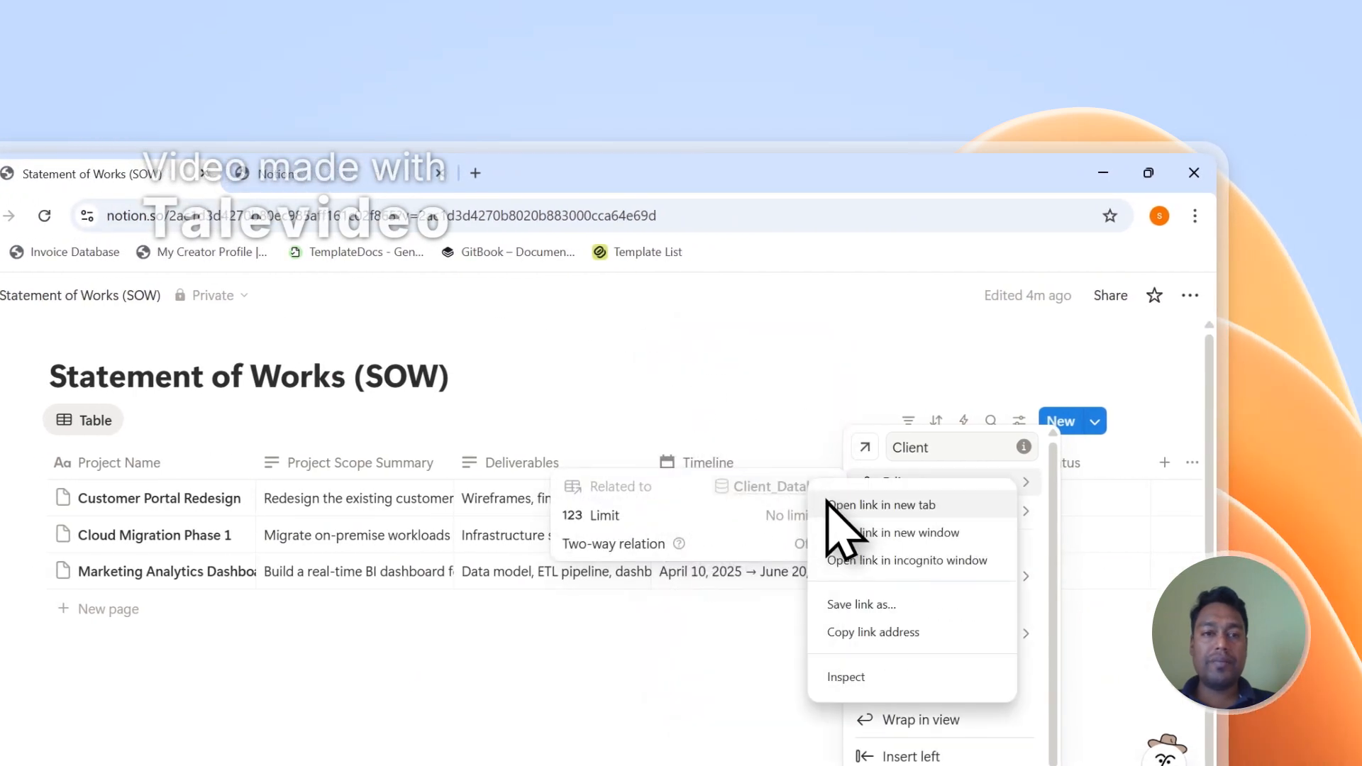
click(826, 504)
click(338, 177)
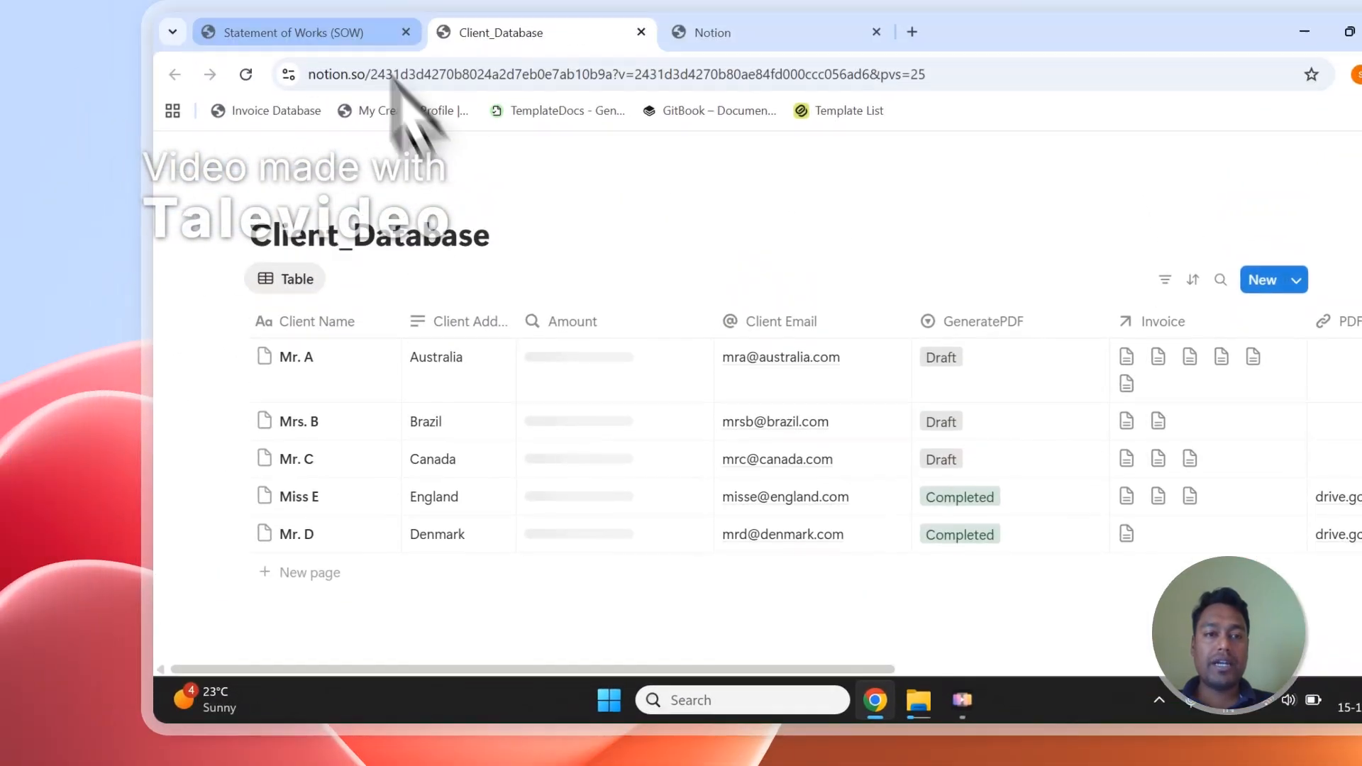
click(151, 169)
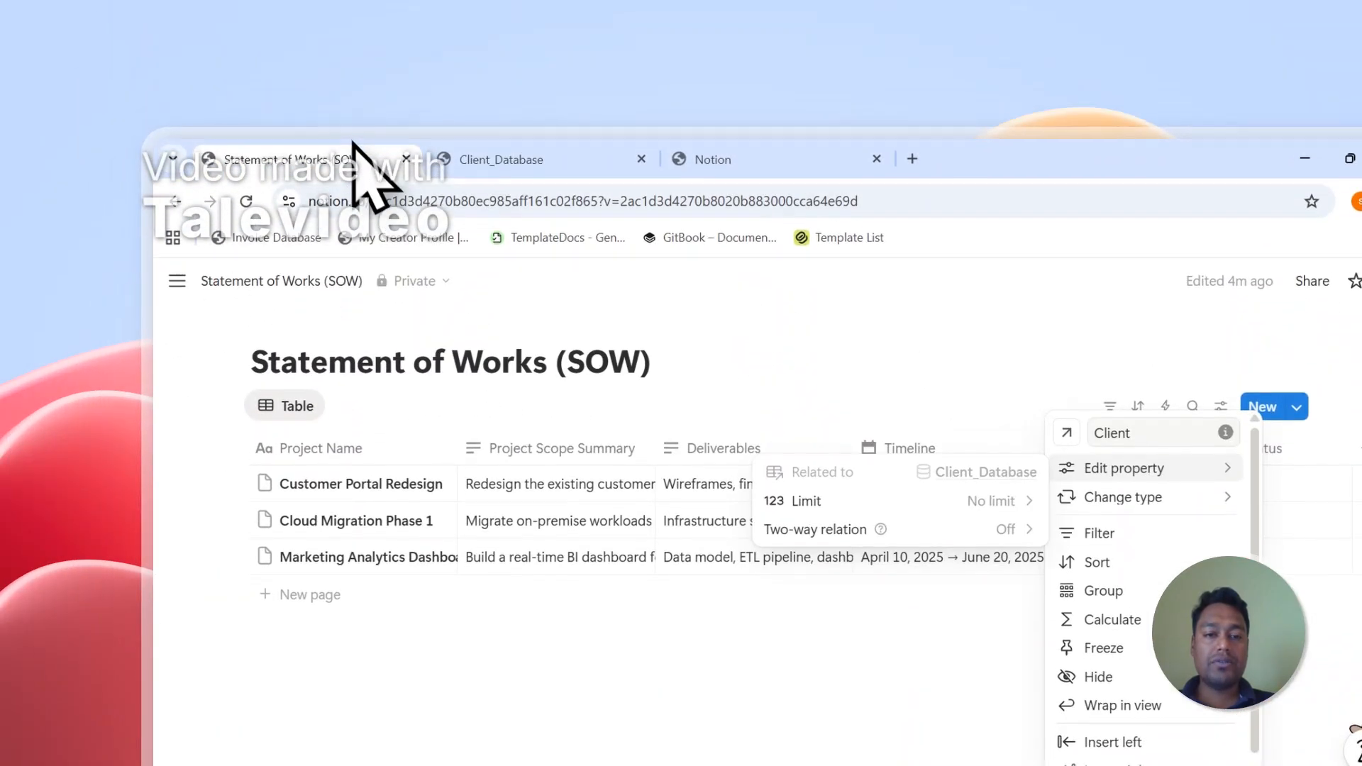
click(507, 381)
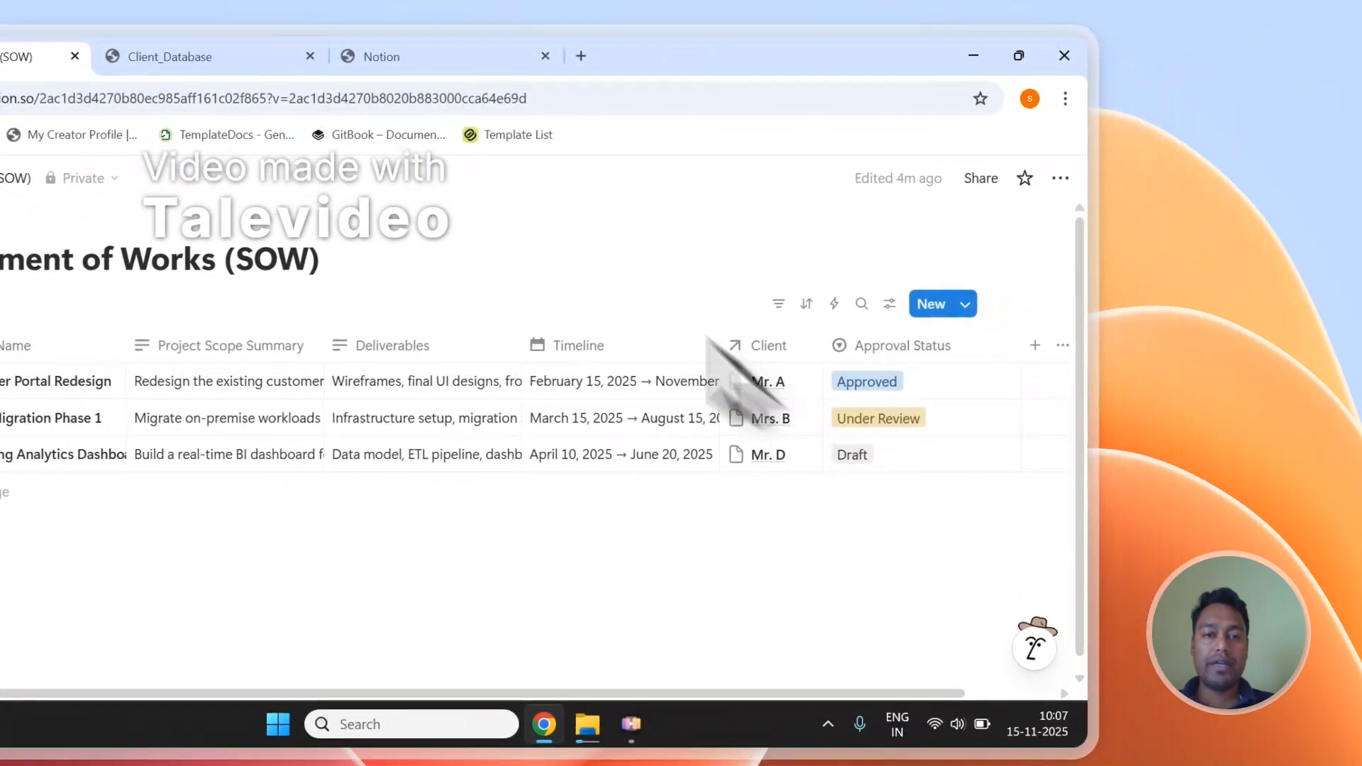
Step: Copy the title "Client_Database" from its Notion page
click(555, 180)
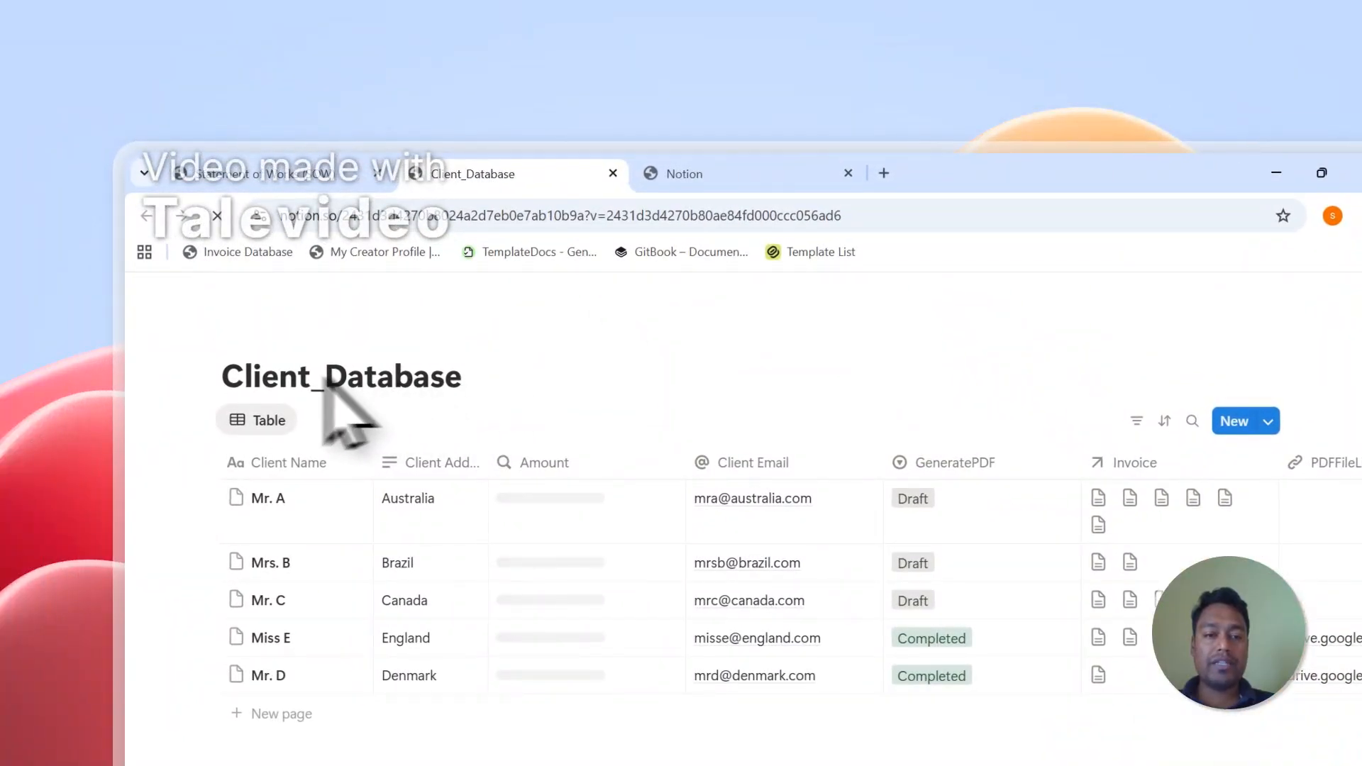
drag(324, 379, 420, 382)
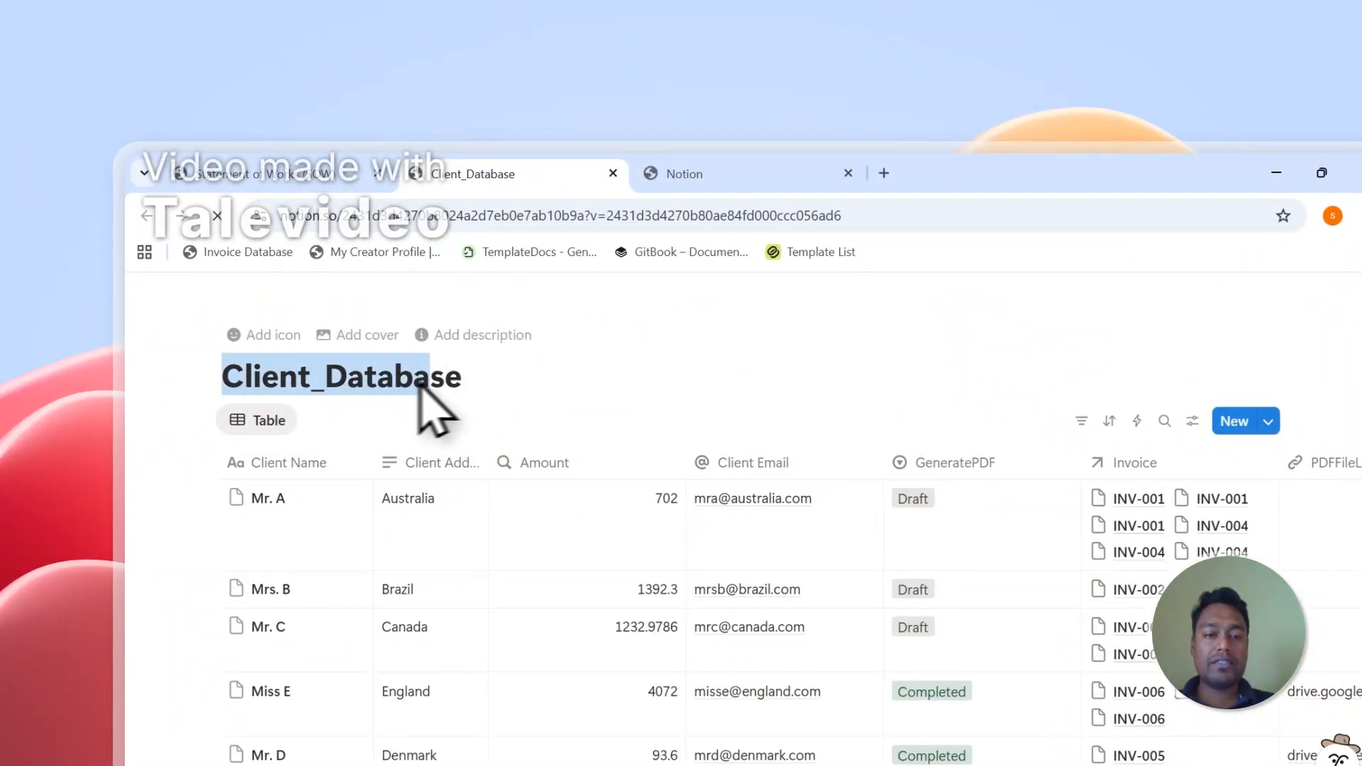
right_click(460, 383)
click(490, 618)
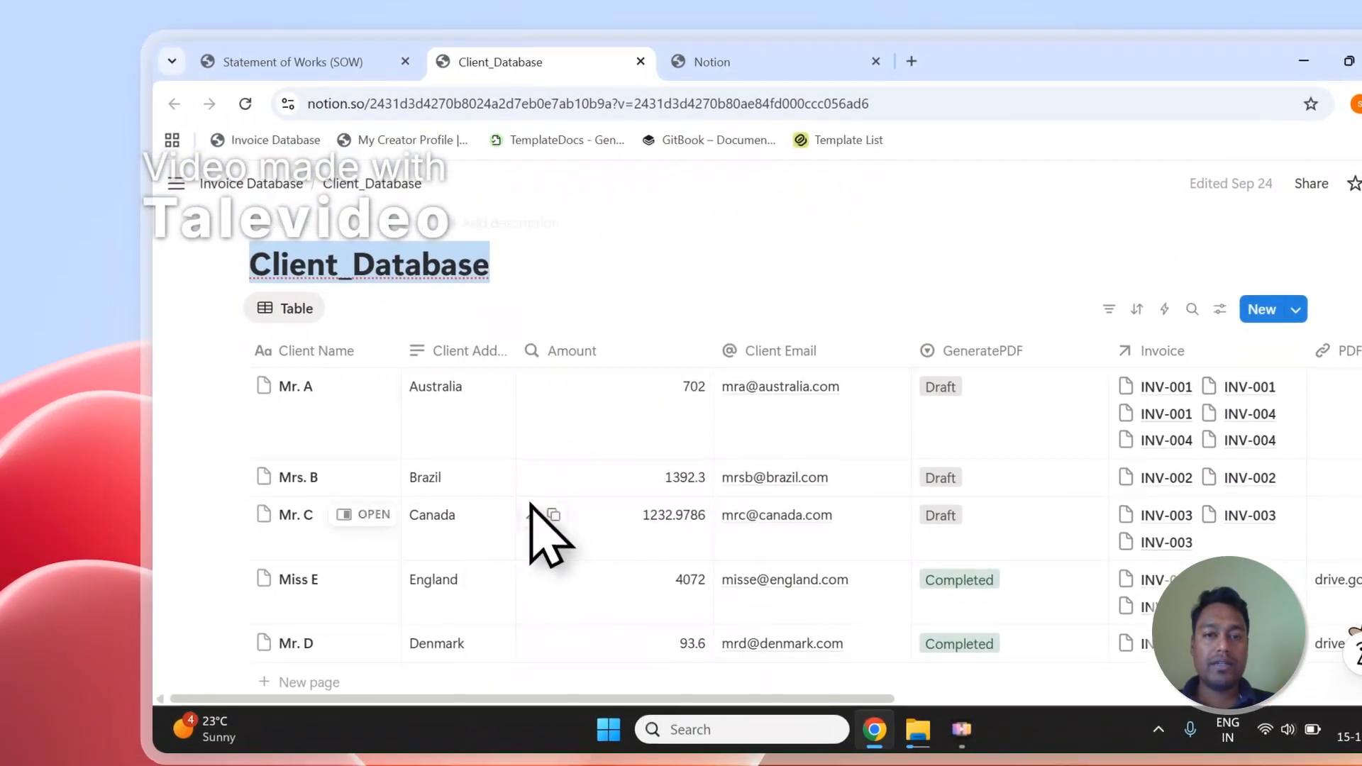
Step: Search for the copied title in the Notion access request, add Client_Database to the shared pages, and check the manually selected list
click(695, 174)
right_click(627, 444)
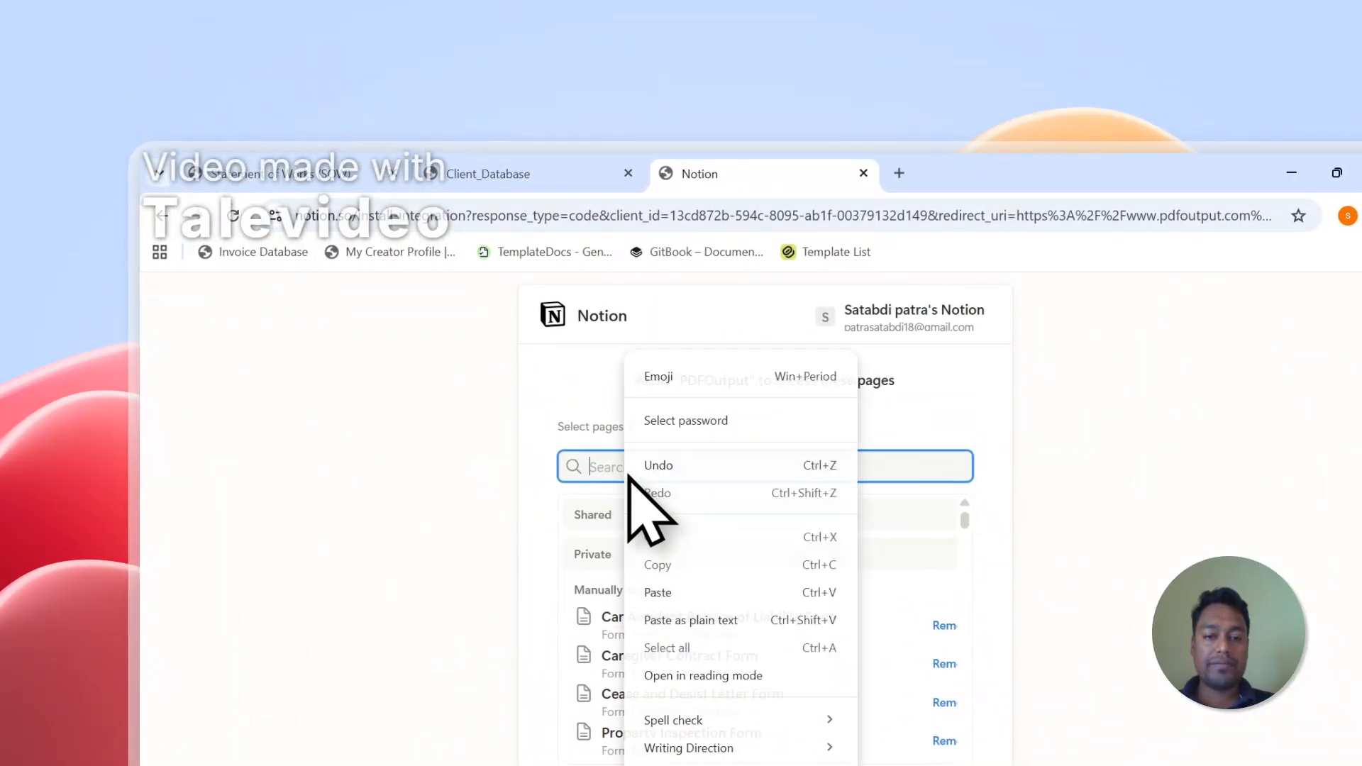
click(685, 522)
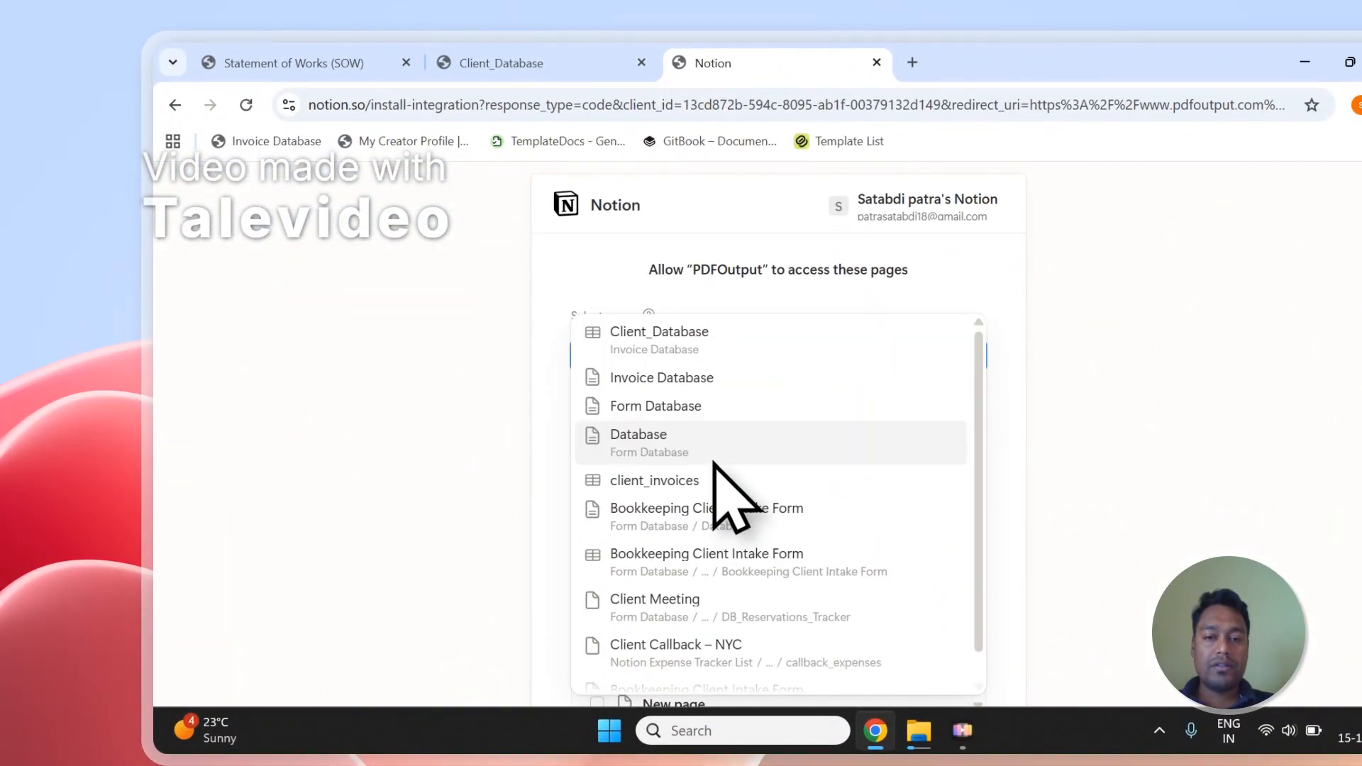
click(708, 349)
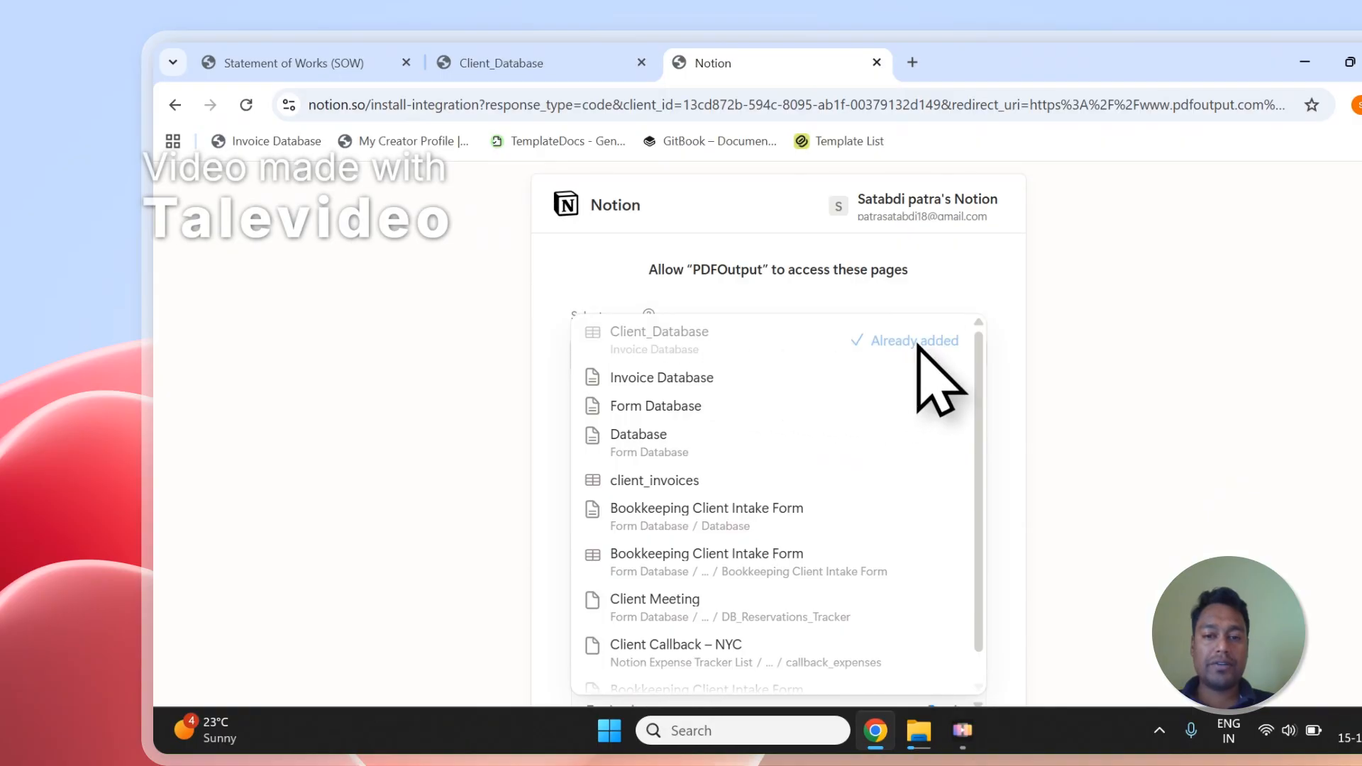
click(917, 304)
scroll(795, 441, down, 1)
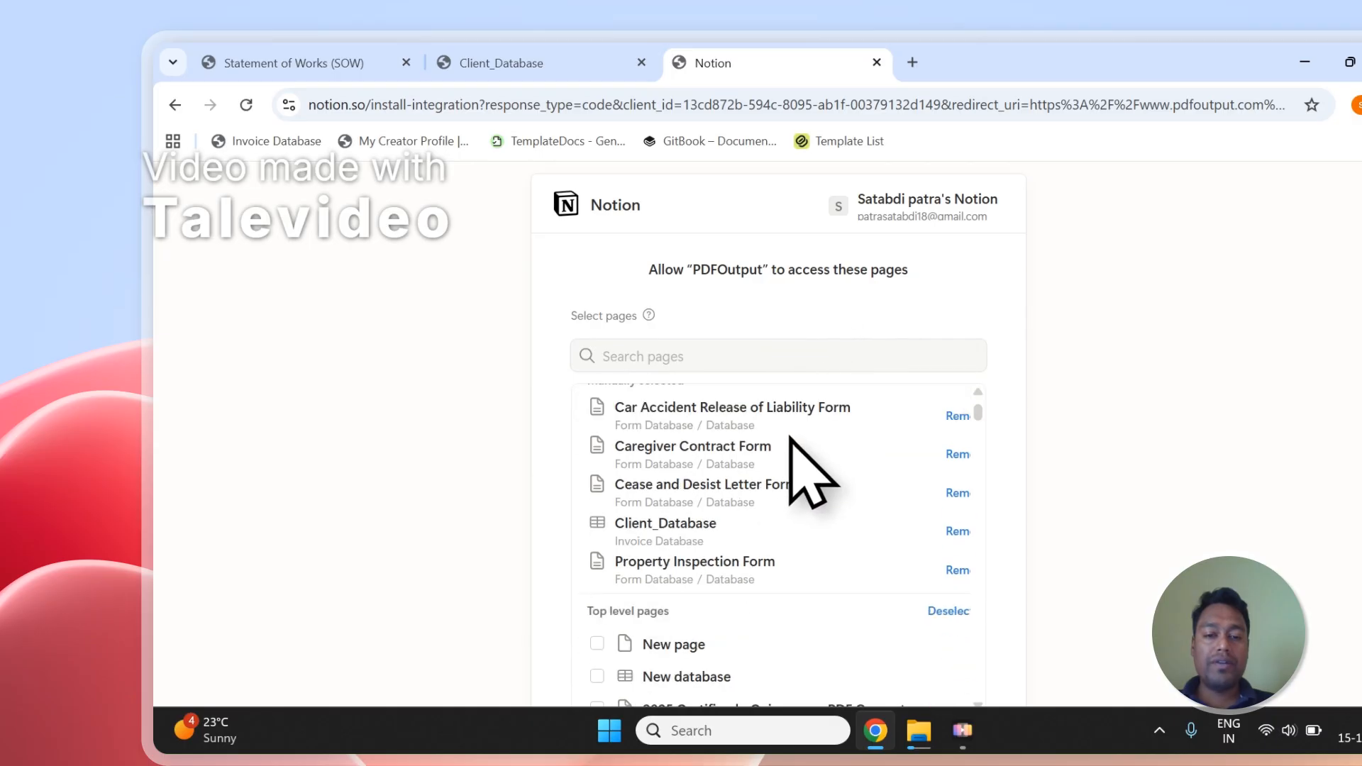
scroll(692, 525, down, 1)
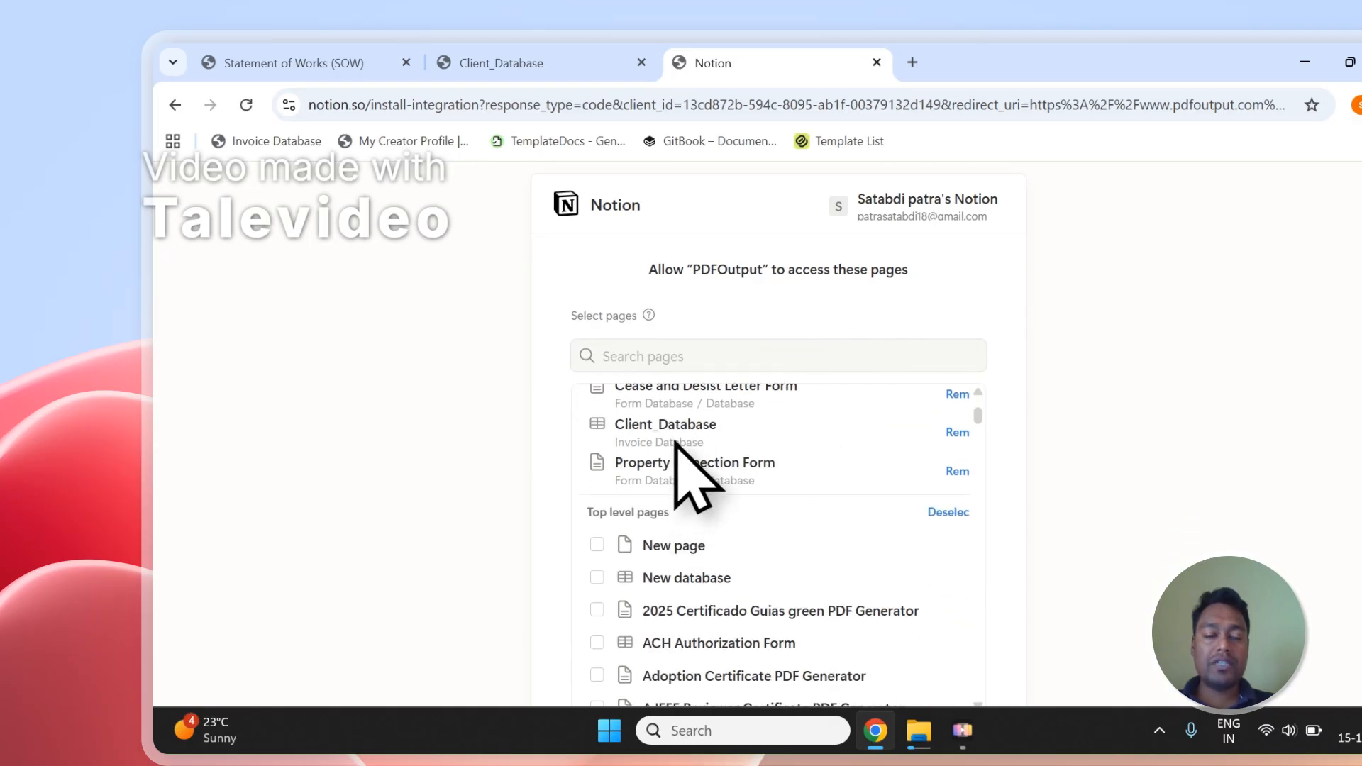
Step: Review the Client_Database and Statement of Works (SOW) tables, and allow PDFOutput to access the selected Notion pages
click(501, 62)
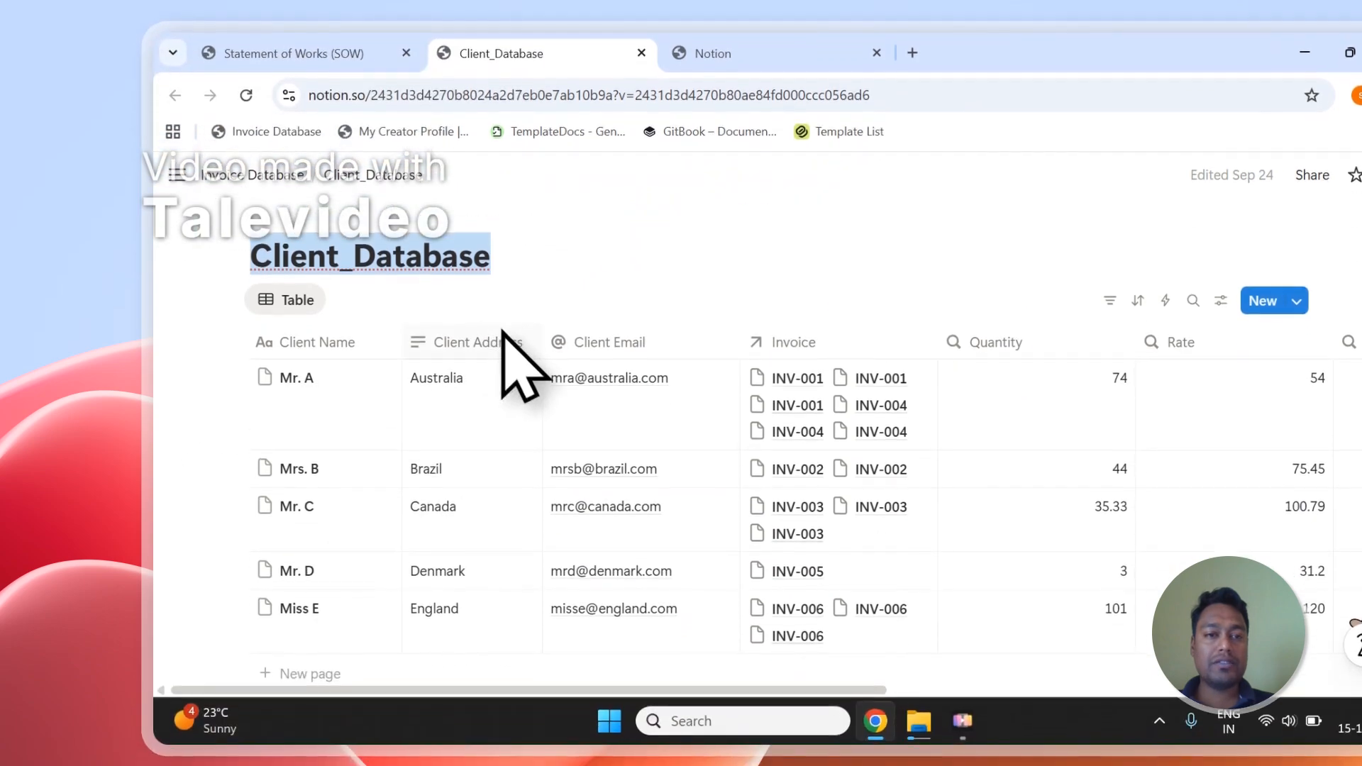
click(326, 53)
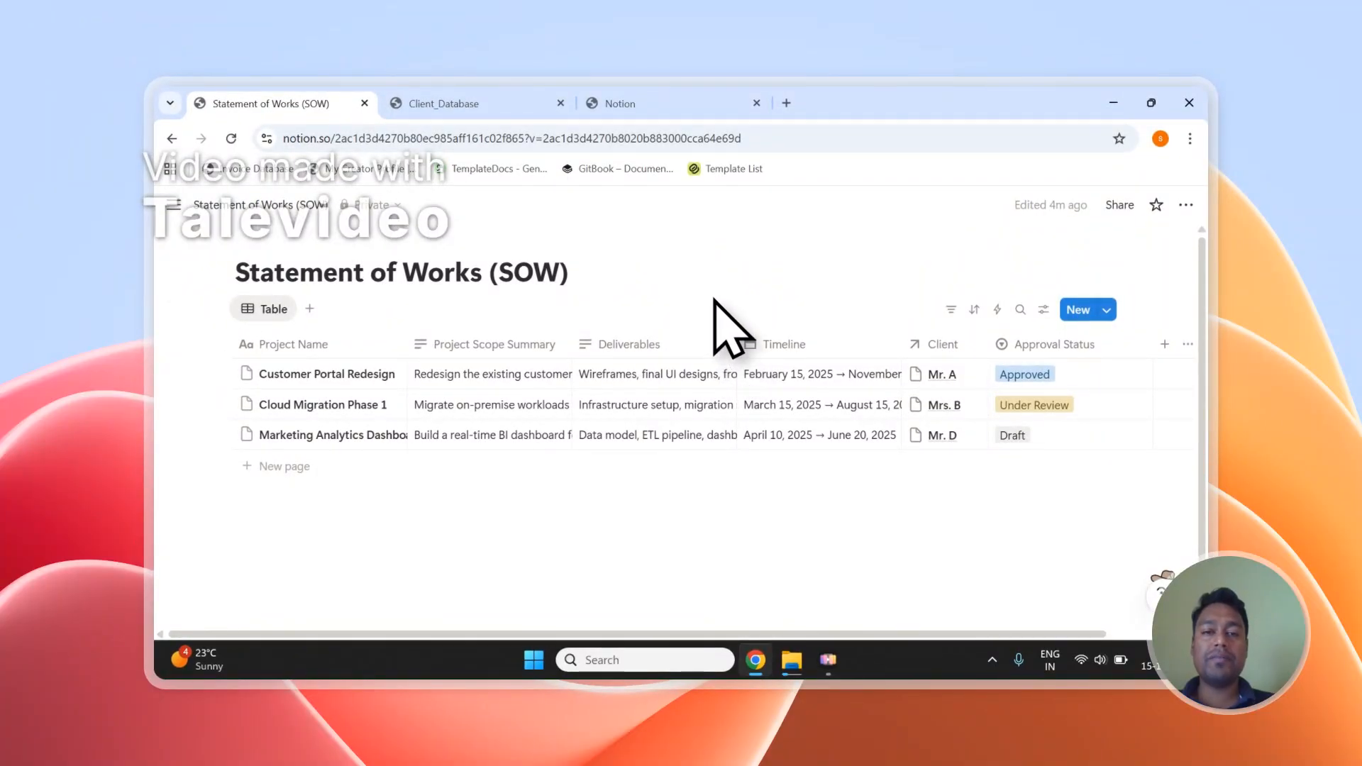
click(671, 105)
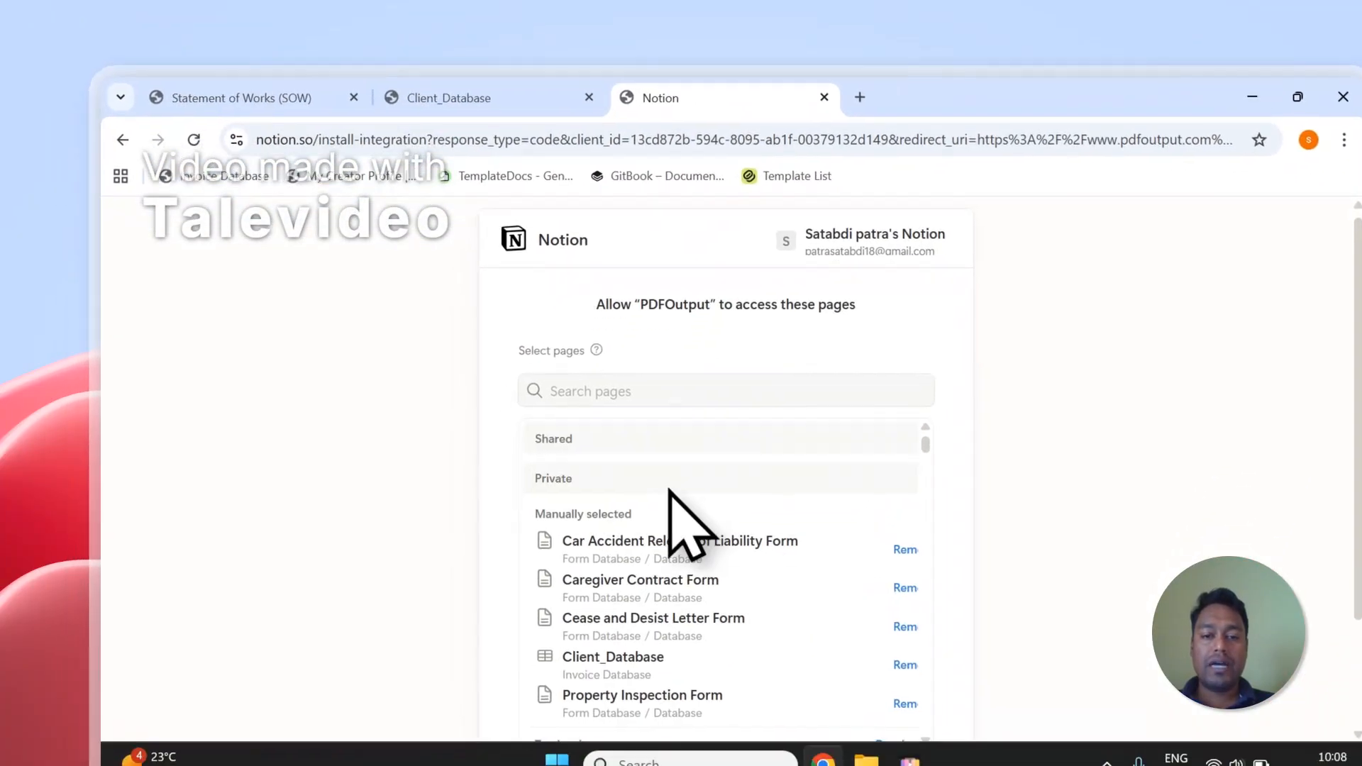
scroll(1004, 425, down, 2)
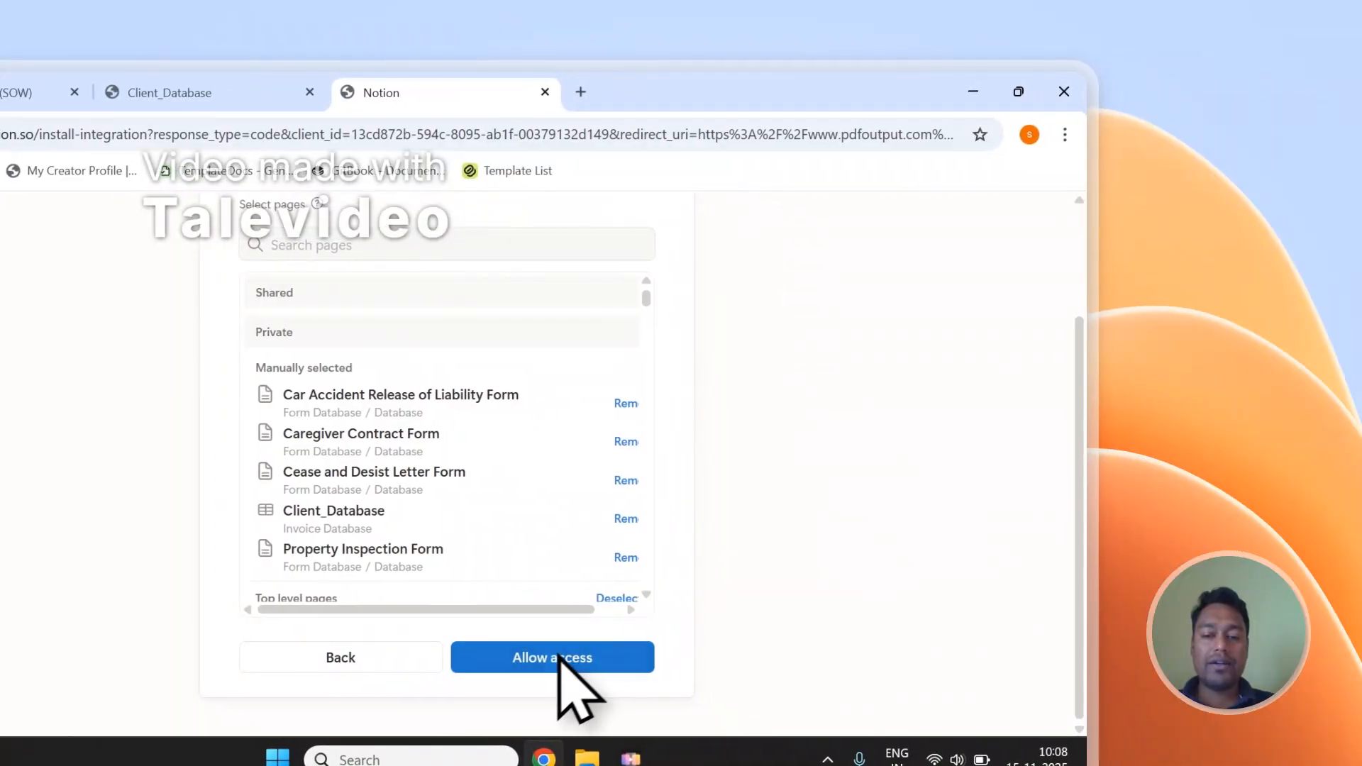
click(558, 657)
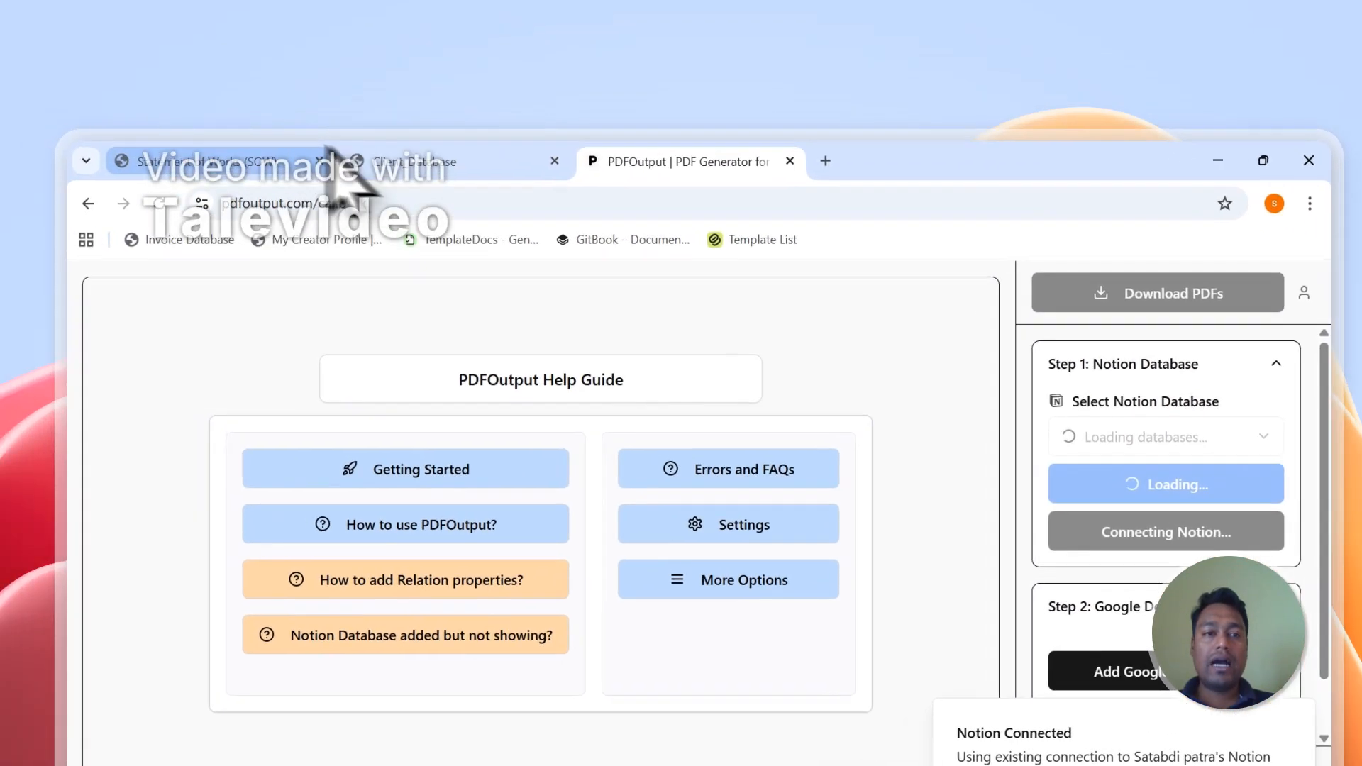
Step: Check the SOW title in Notion and choose Statement of Works (SOW) as the Notion database in PDFOutput
click(20, 93)
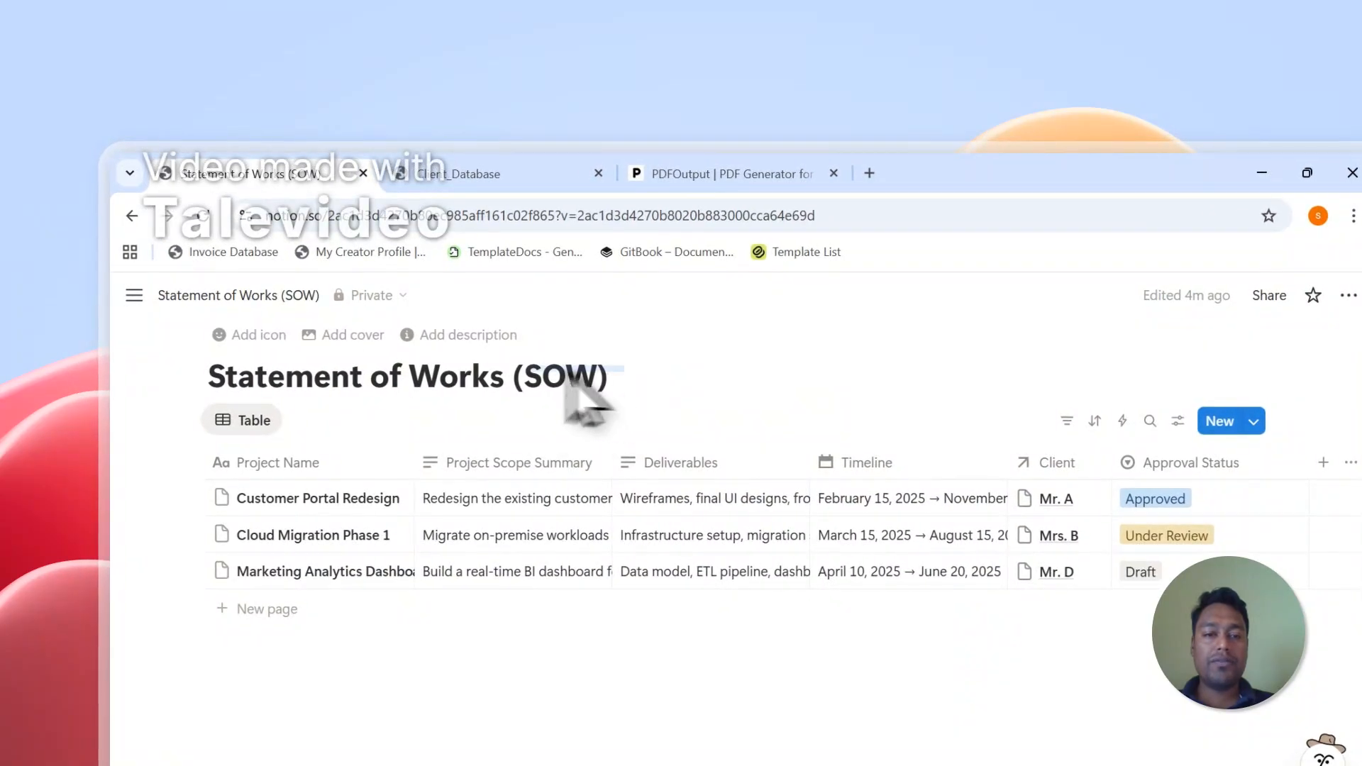
click(649, 174)
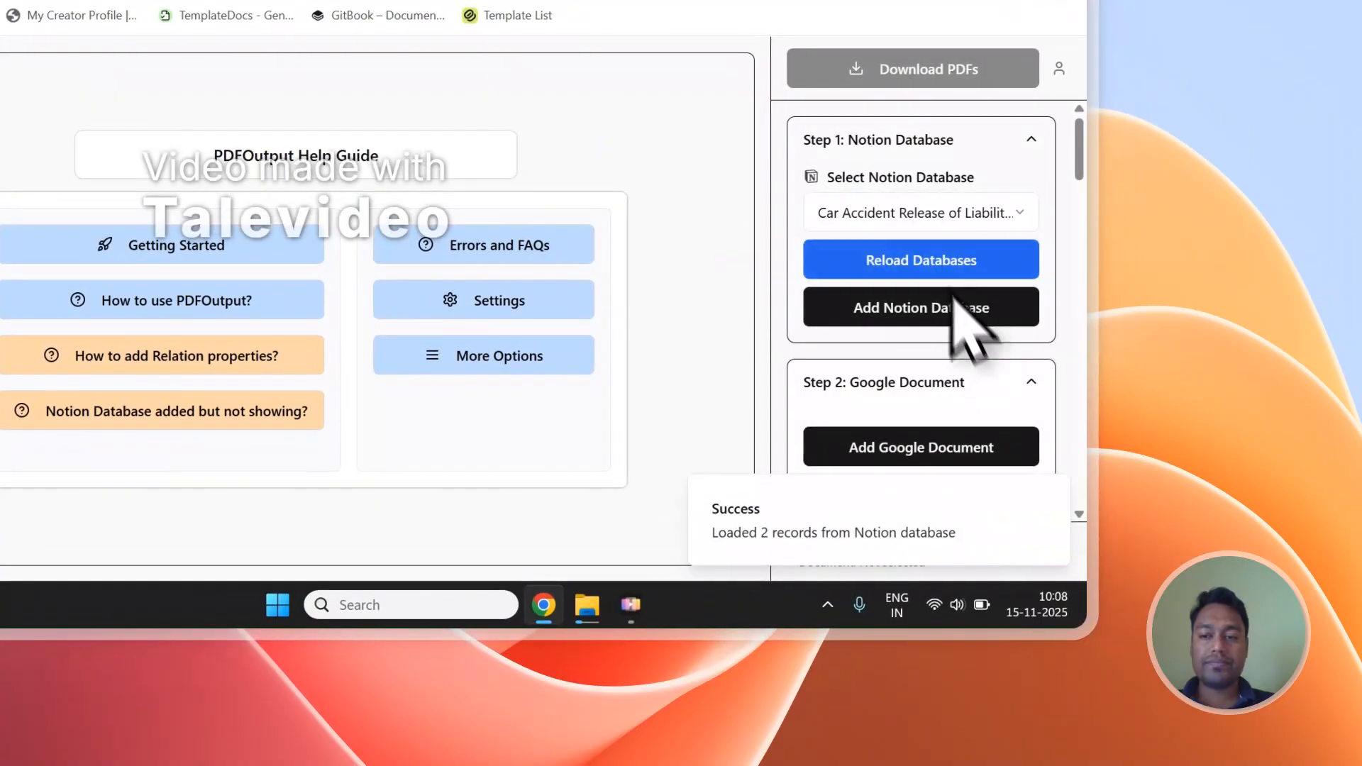
click(922, 214)
mouse_move(909, 415)
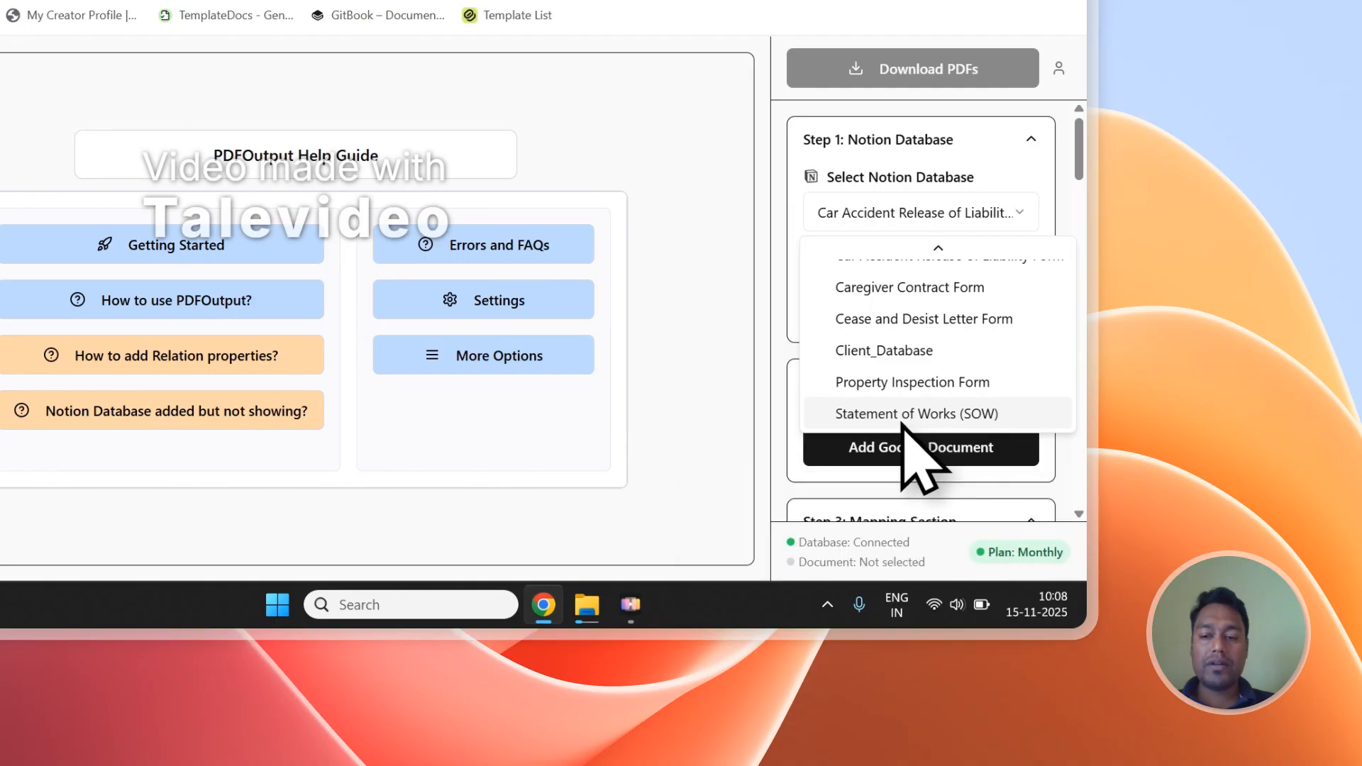
click(739, 276)
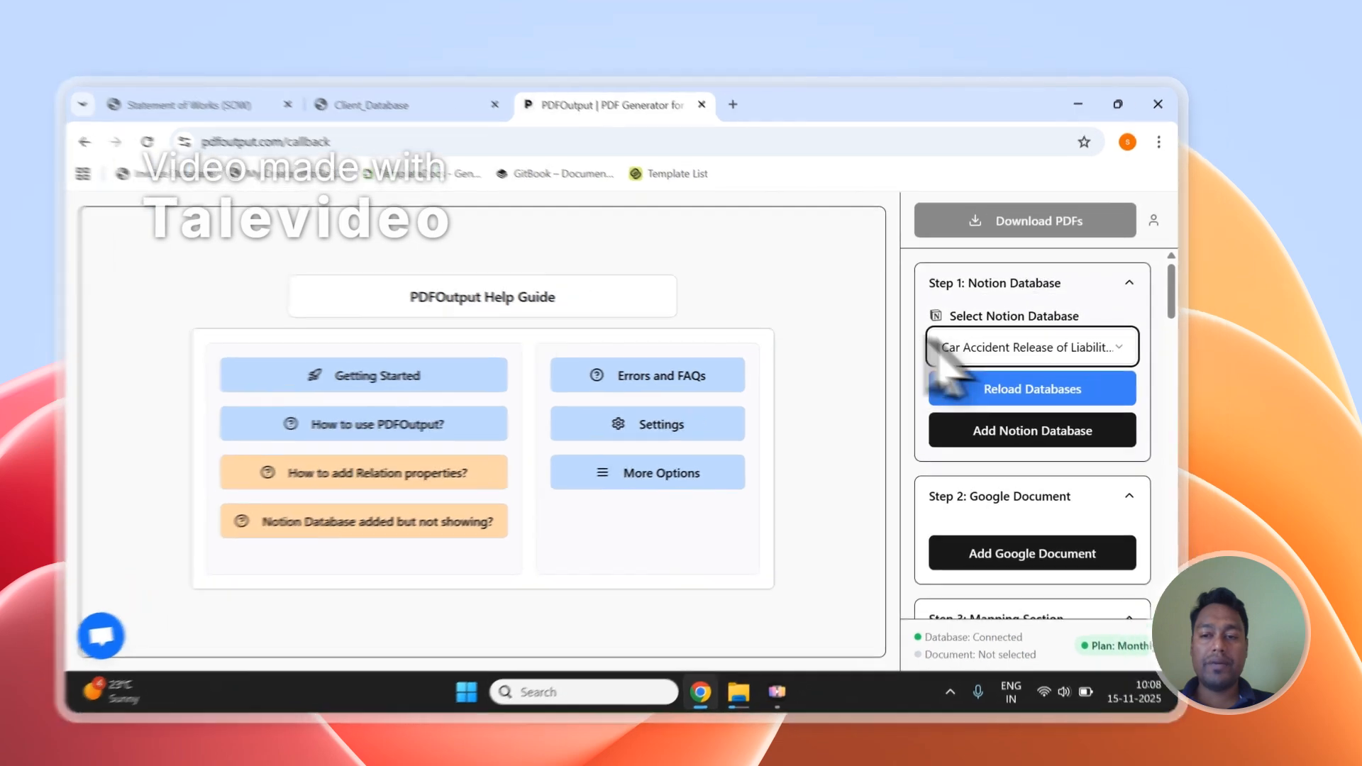
click(1022, 335)
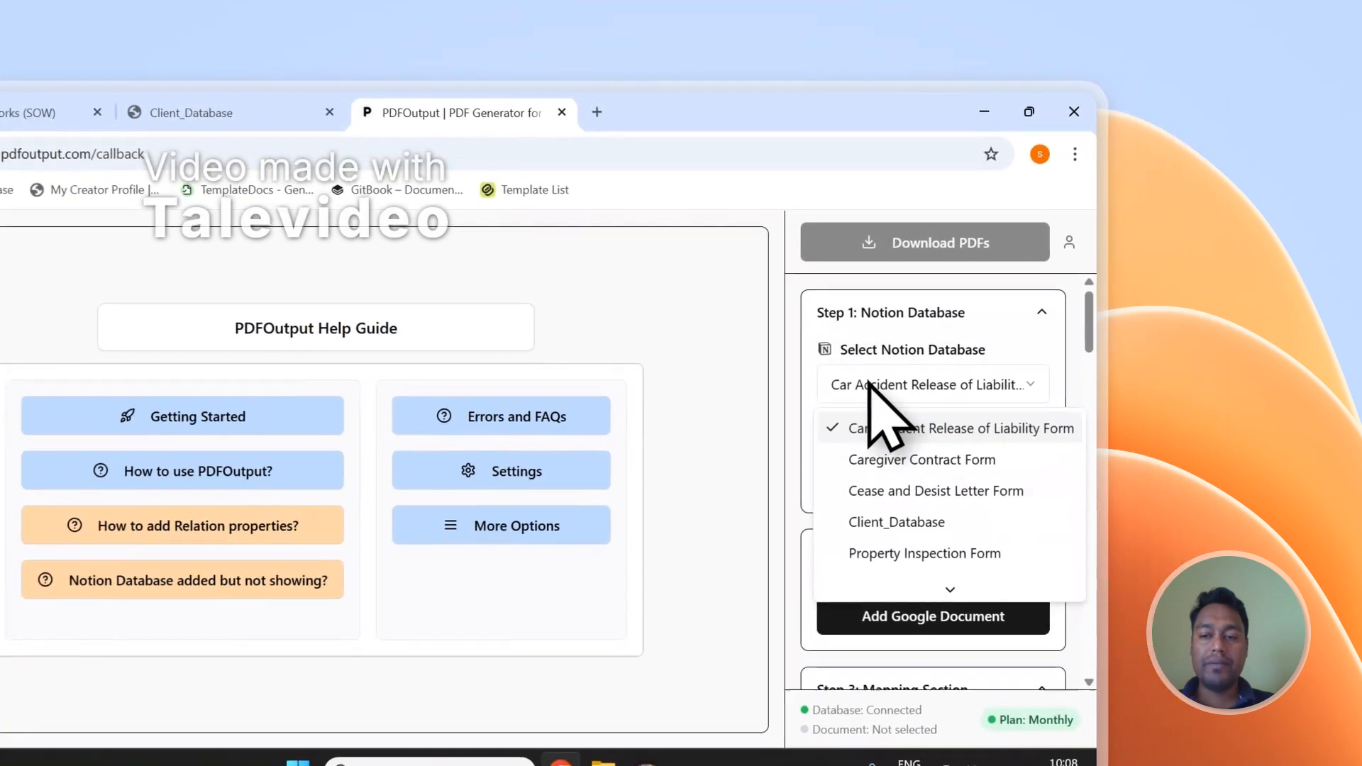
click(880, 592)
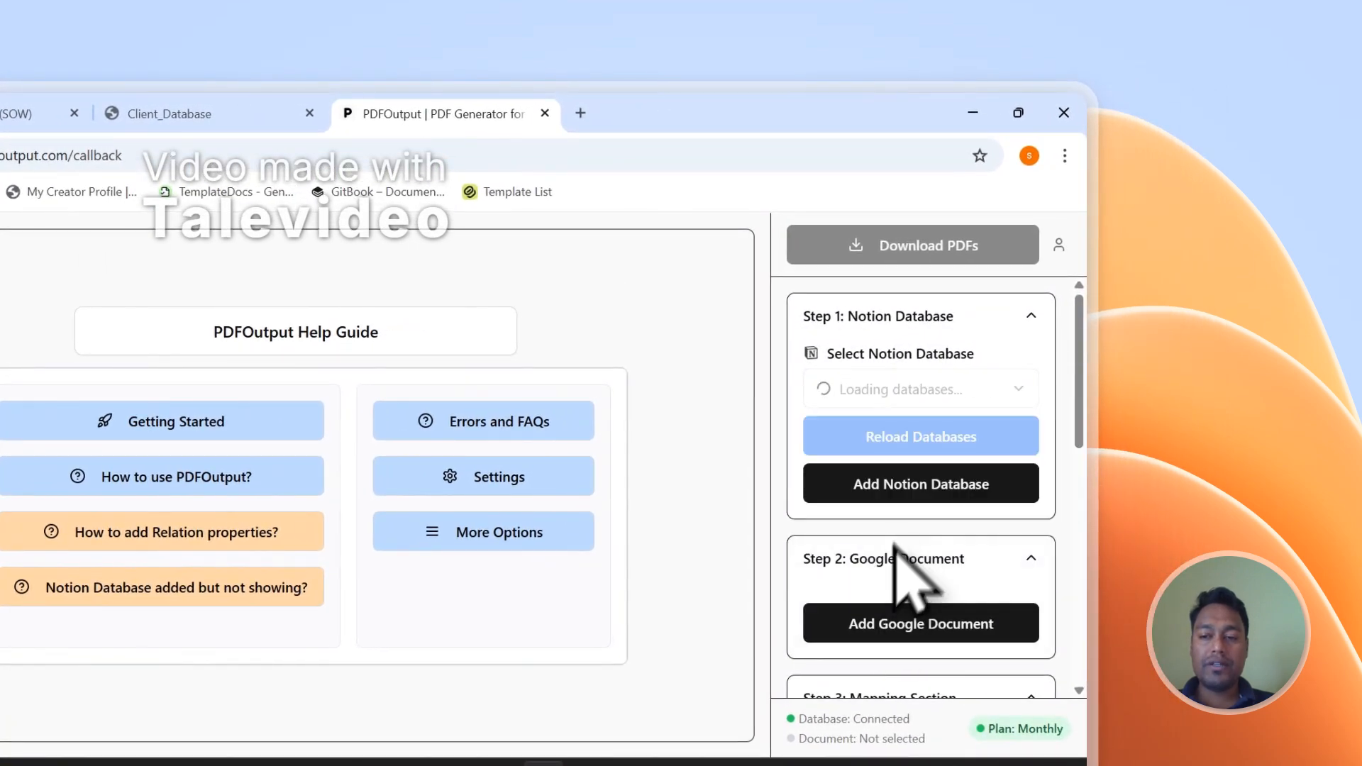
Step: Look through the SOW database's property names in PDFOutput's mapping section, including the Client relation
drag(1091, 340, 1085, 592)
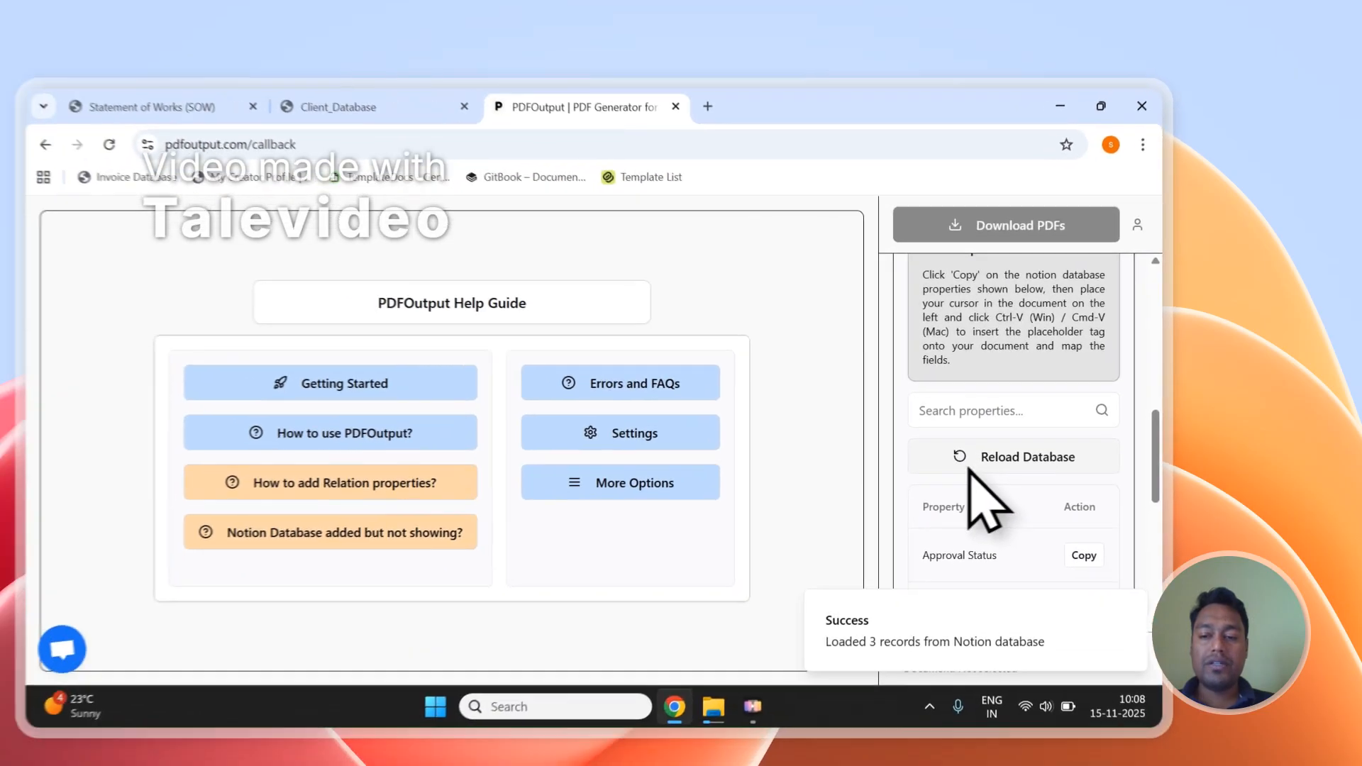
scroll(862, 504, down, 6)
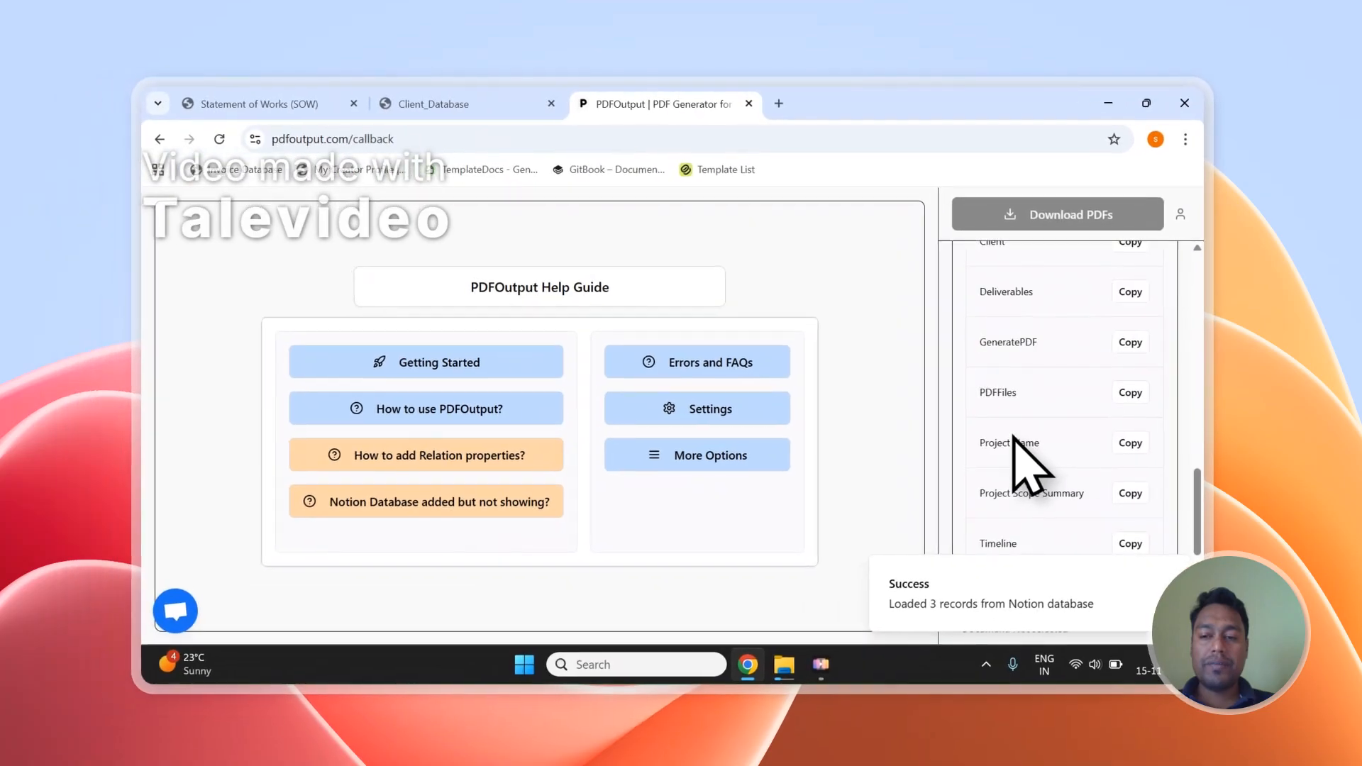
scroll(872, 473, up, 2)
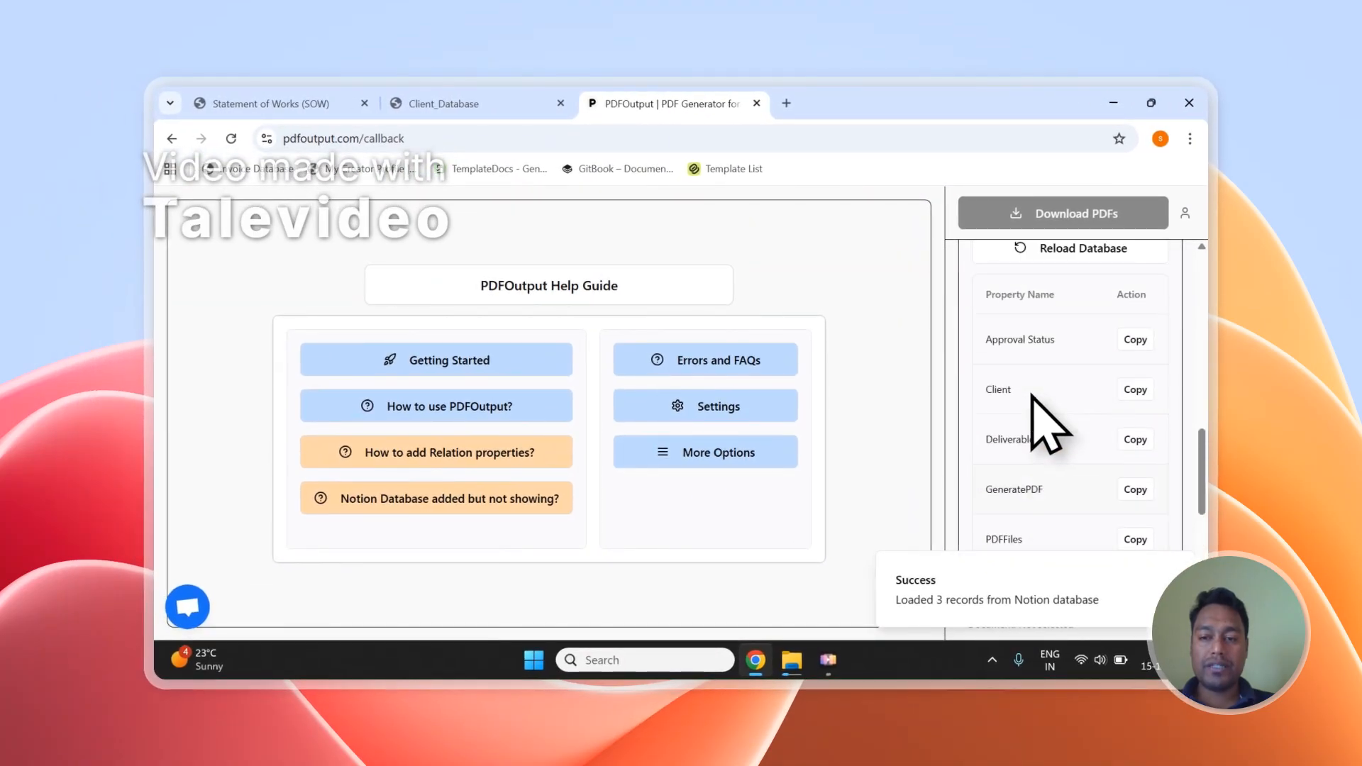
scroll(1050, 425, up, 10)
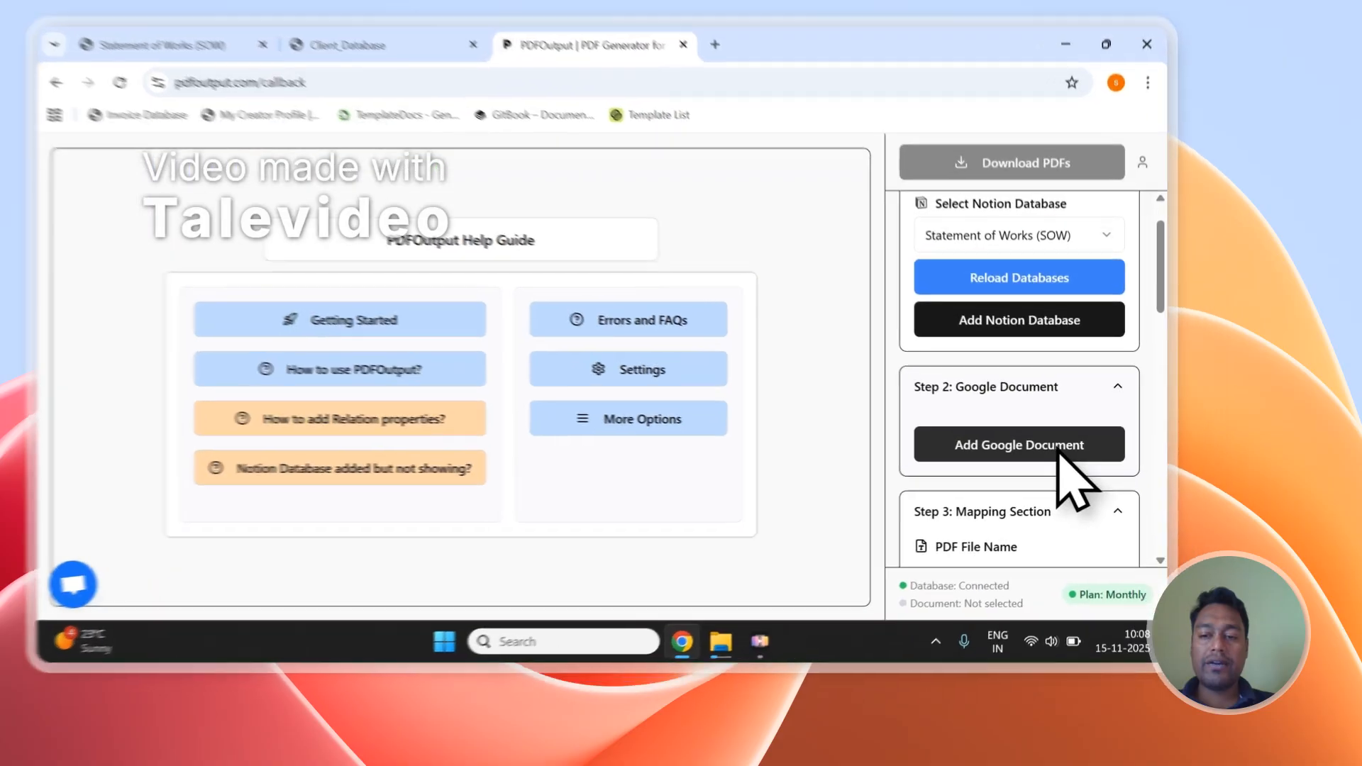
click(1036, 476)
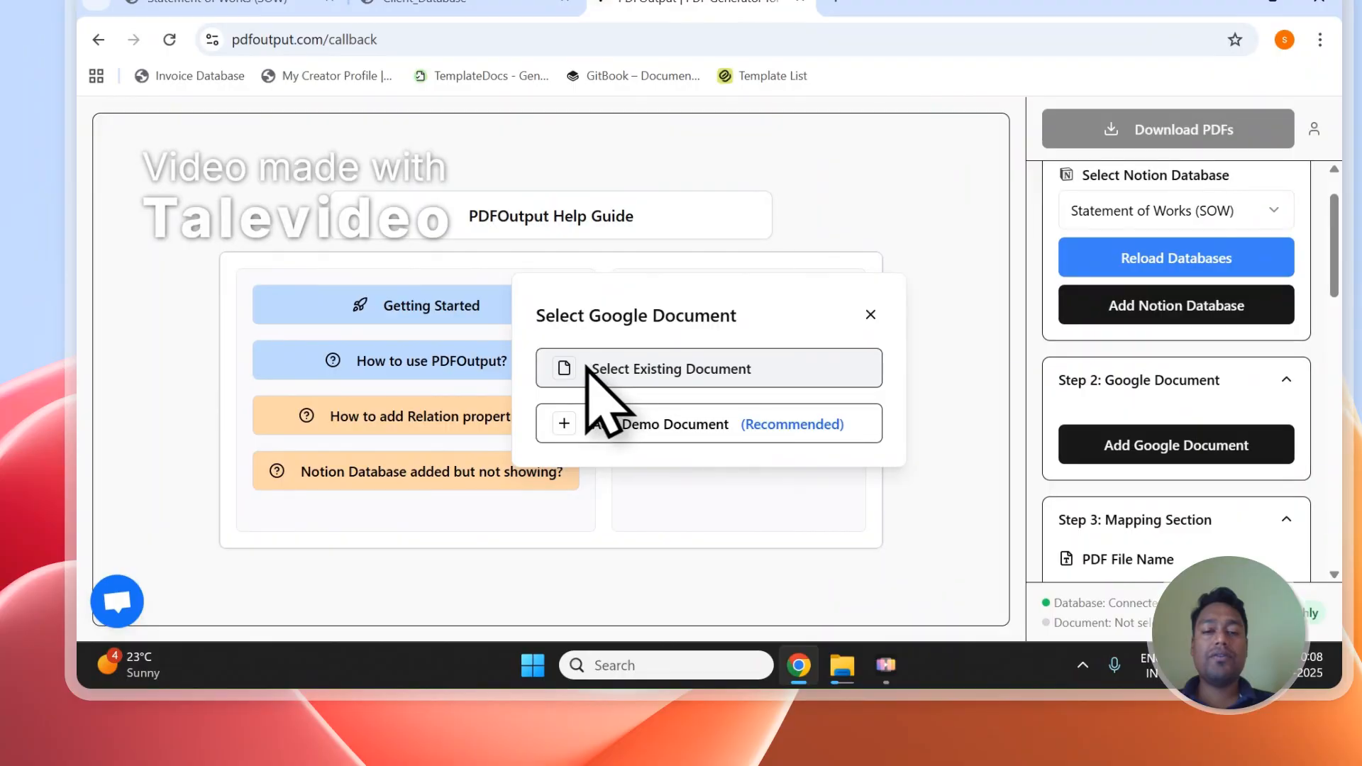
click(602, 372)
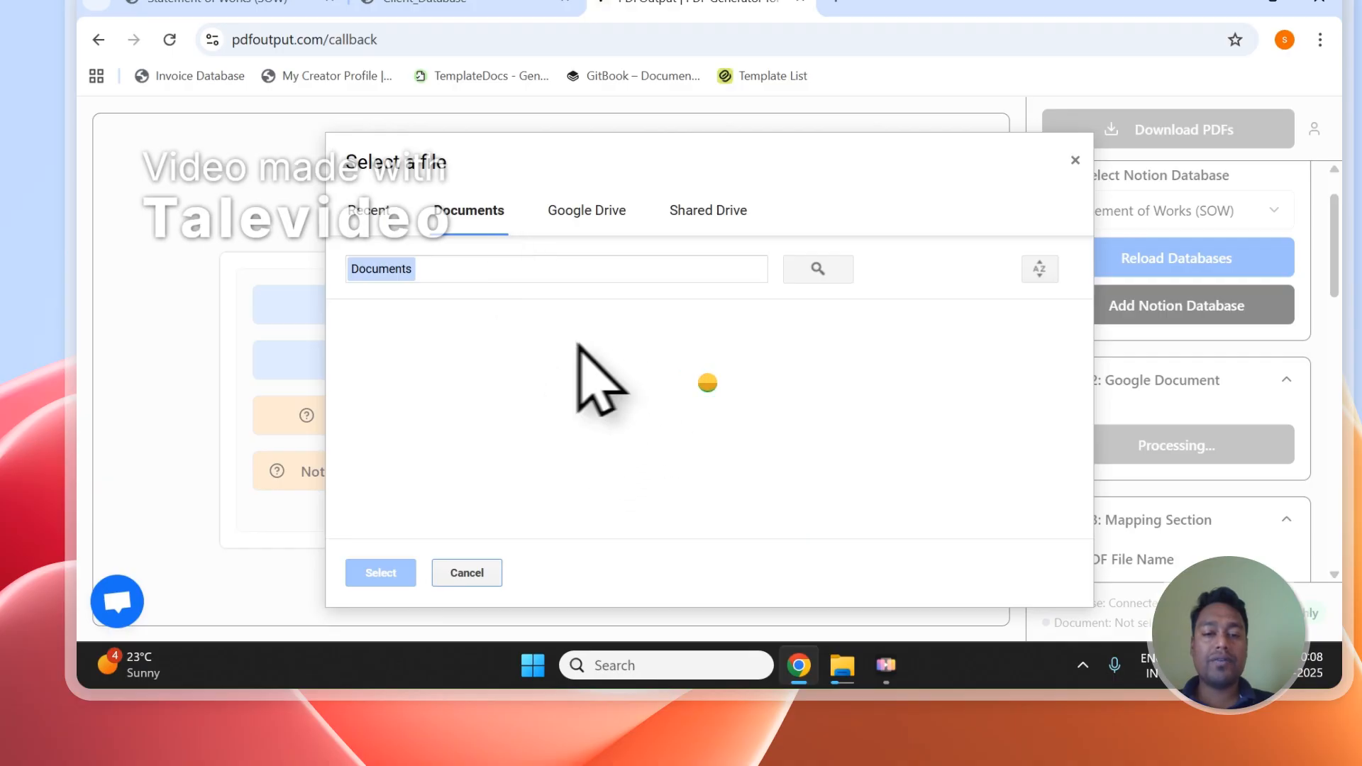
click(1075, 162)
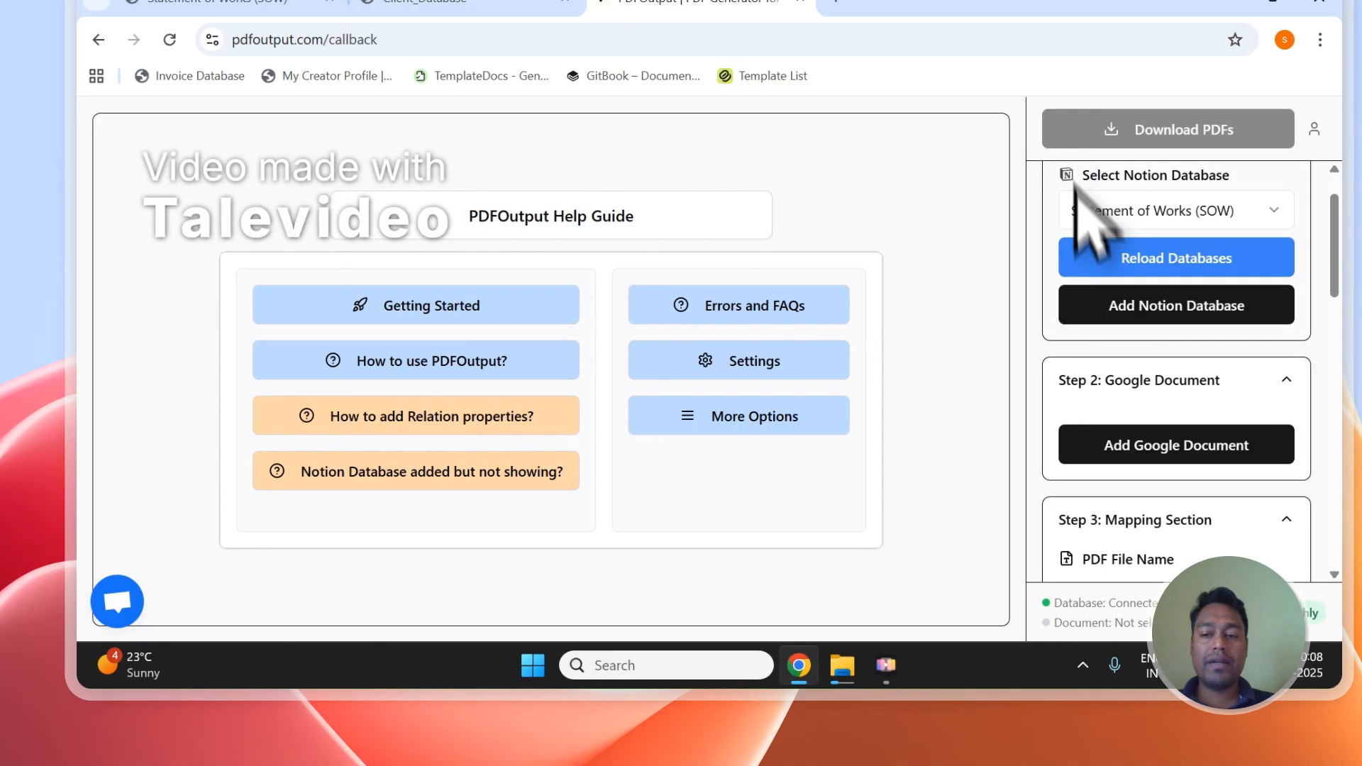
Step: Add the recommended demo Google document and rename it SOW Template
click(1129, 455)
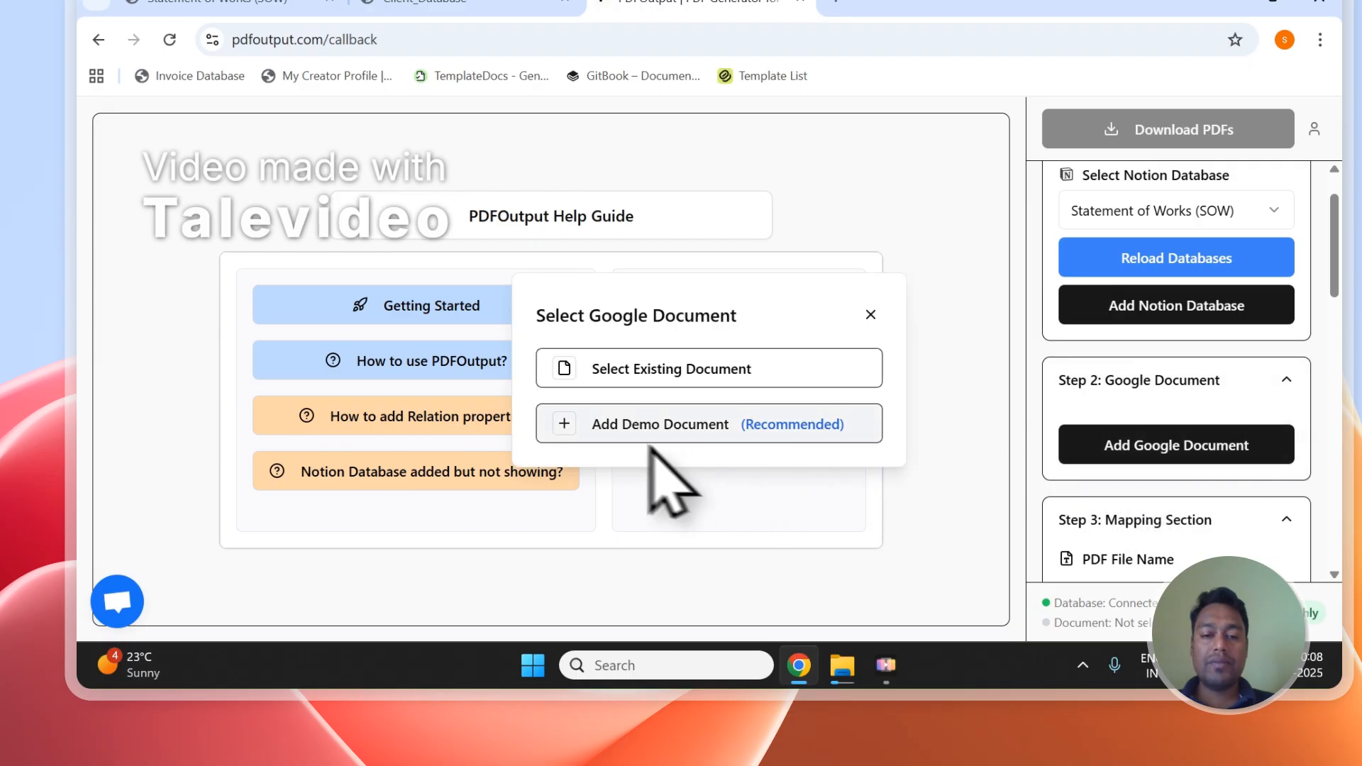
click(628, 434)
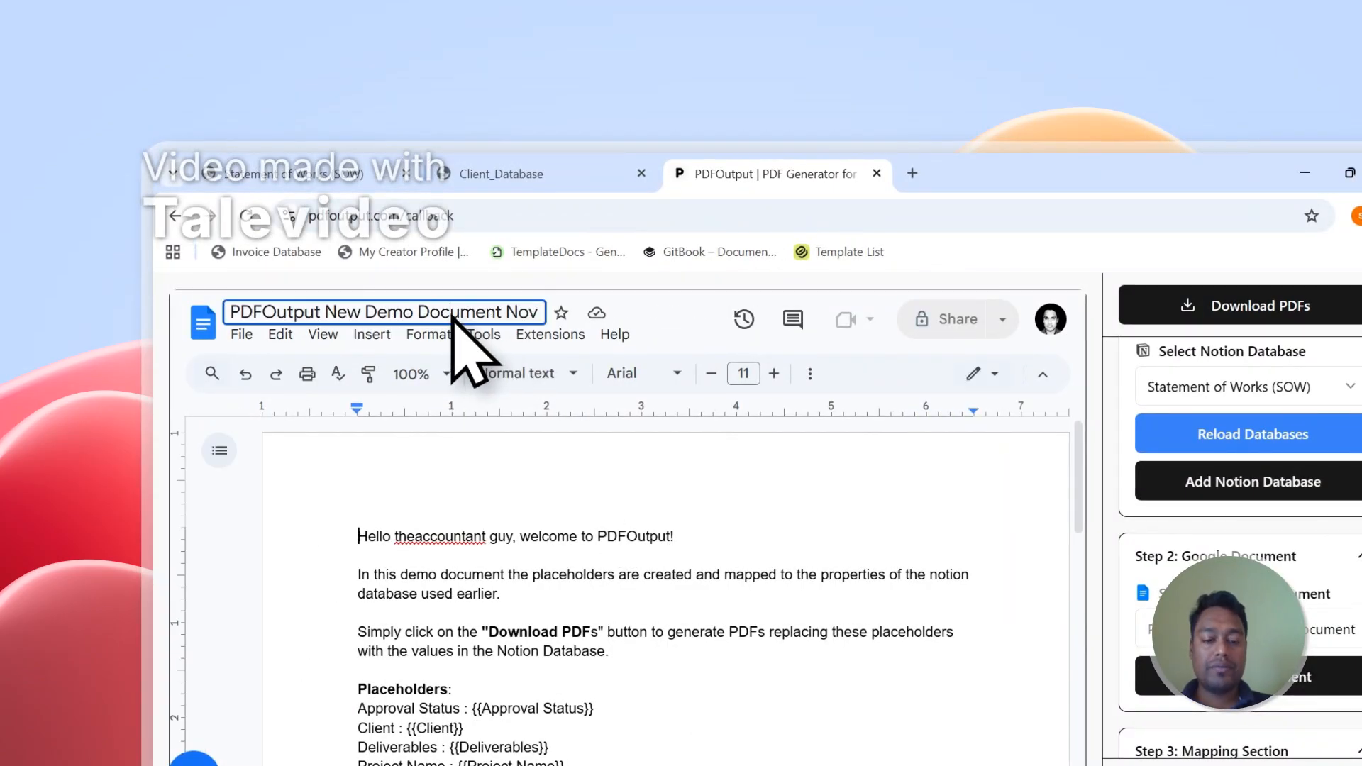
text(SOW Te)
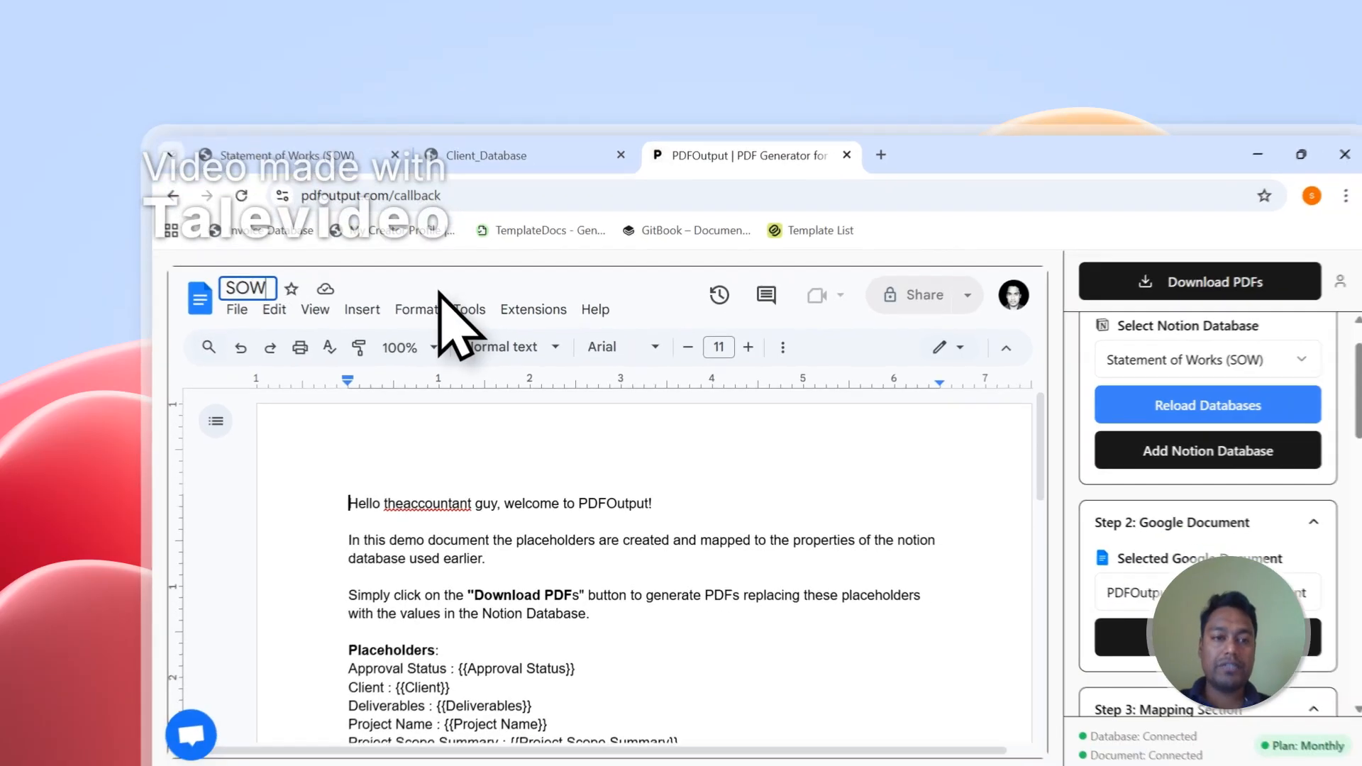
text(mplate)
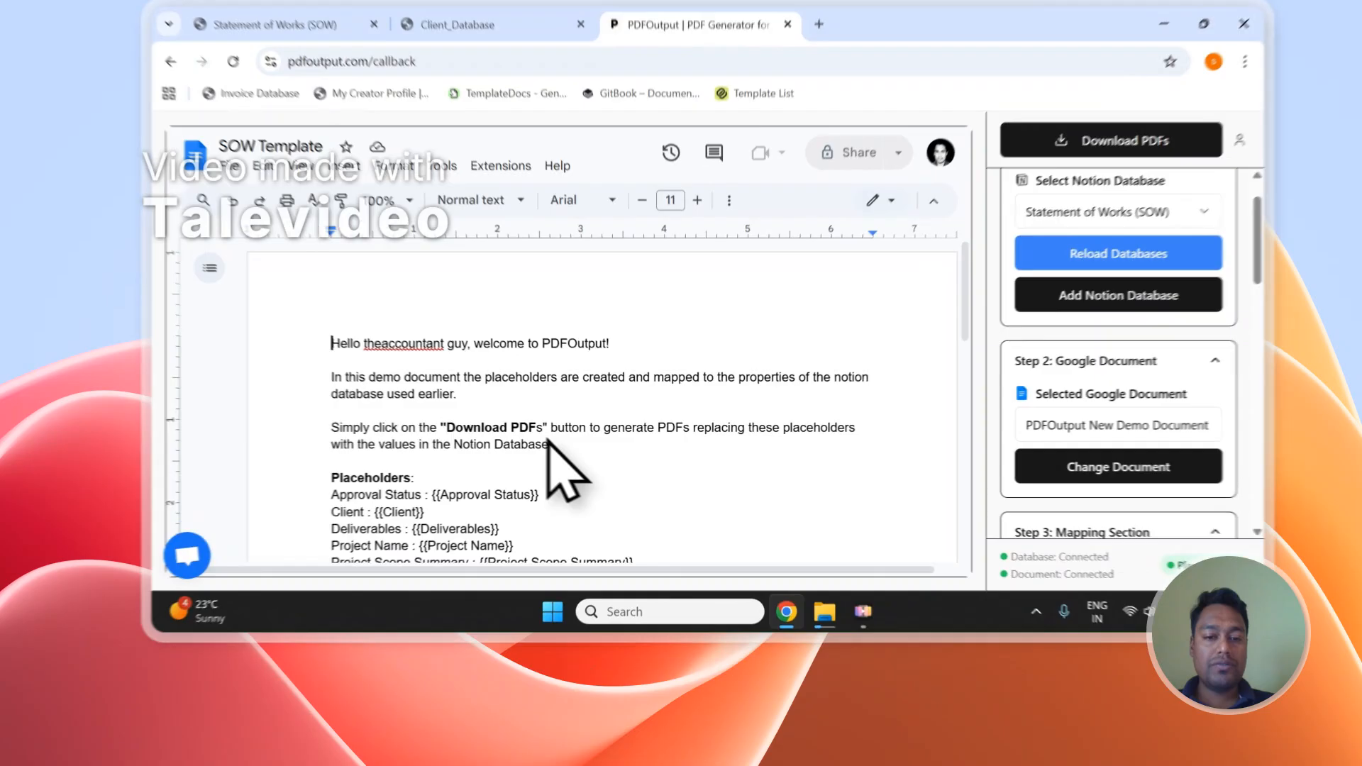
Step: Delete the welcome and introductory text above the Placeholders heading in the SOW Template document
drag(533, 502, 326, 407)
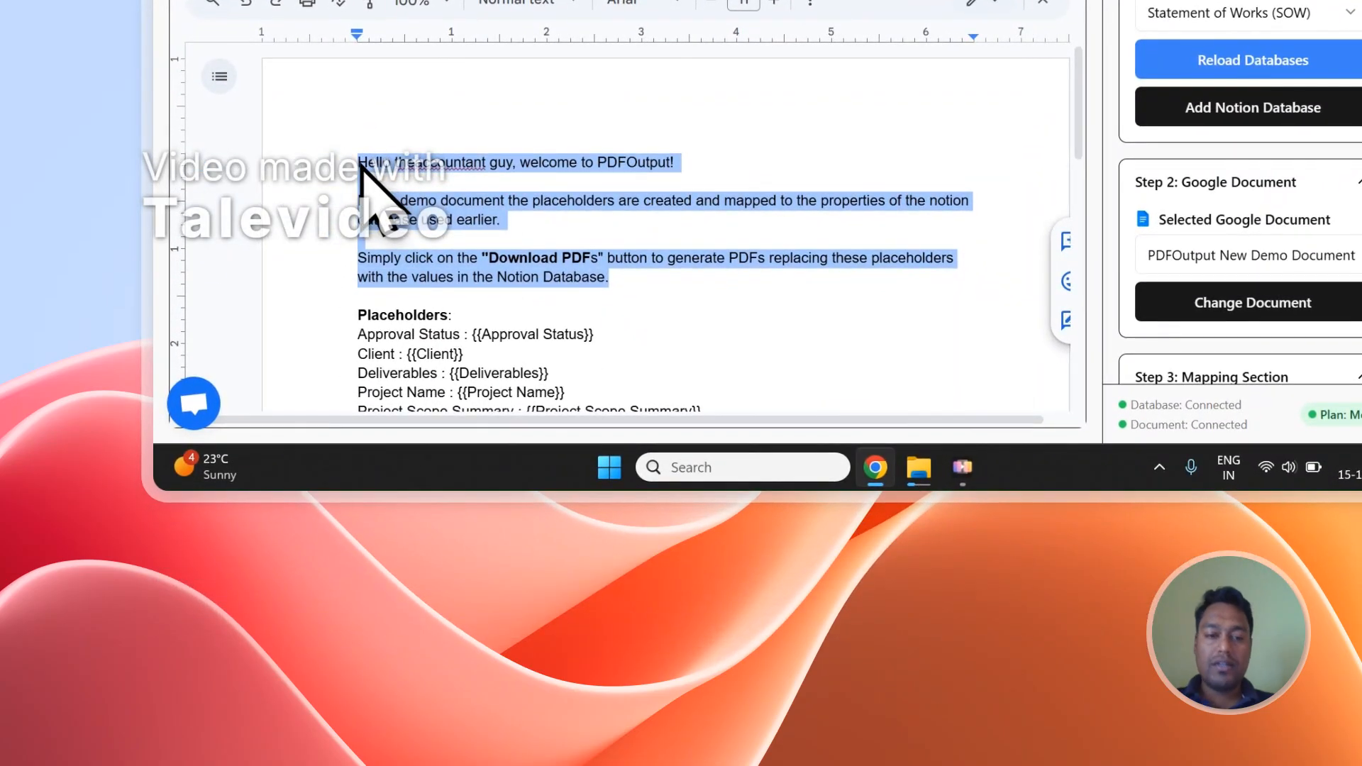
key(Delete)
key(Delete)
key(Delete)
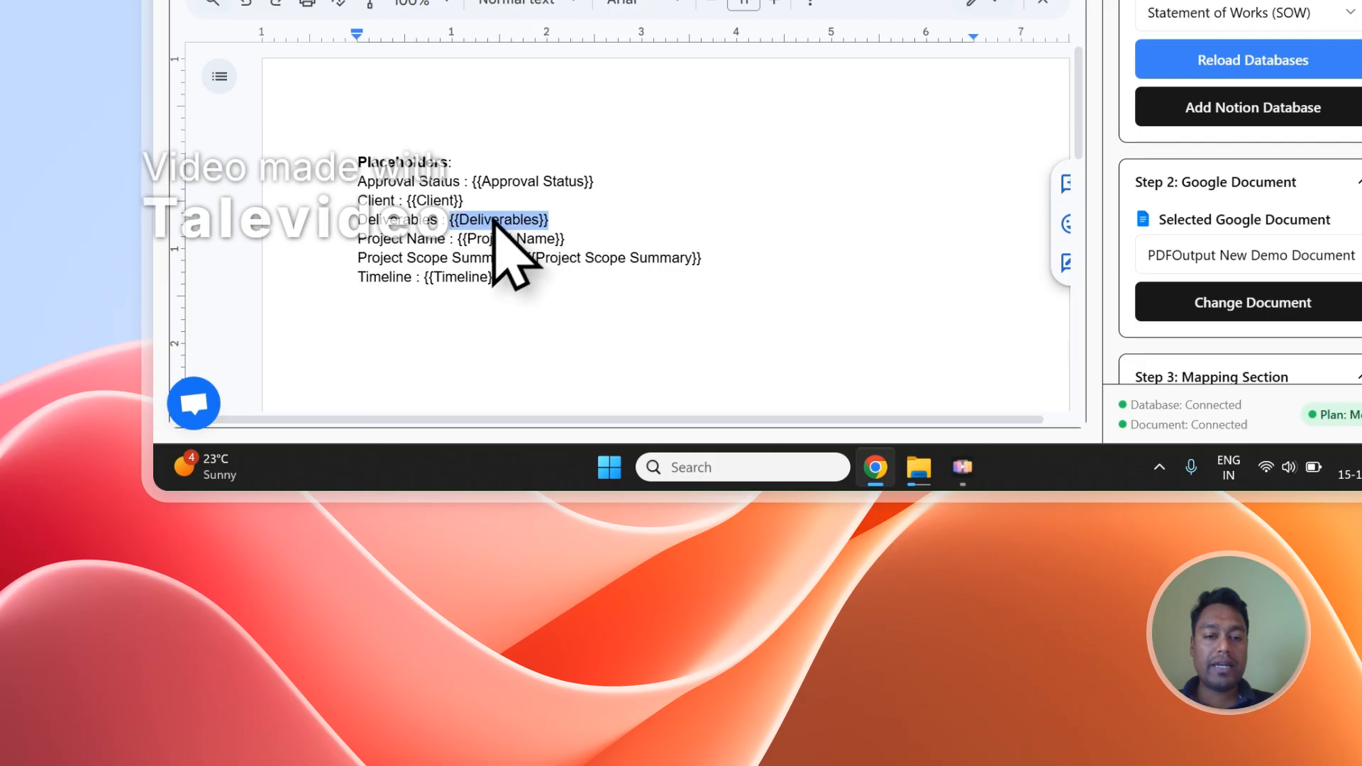
Step: Check the Statement of Works (SOW) and Client_Database tables in Notion, and close the Client_Database page
click(361, 117)
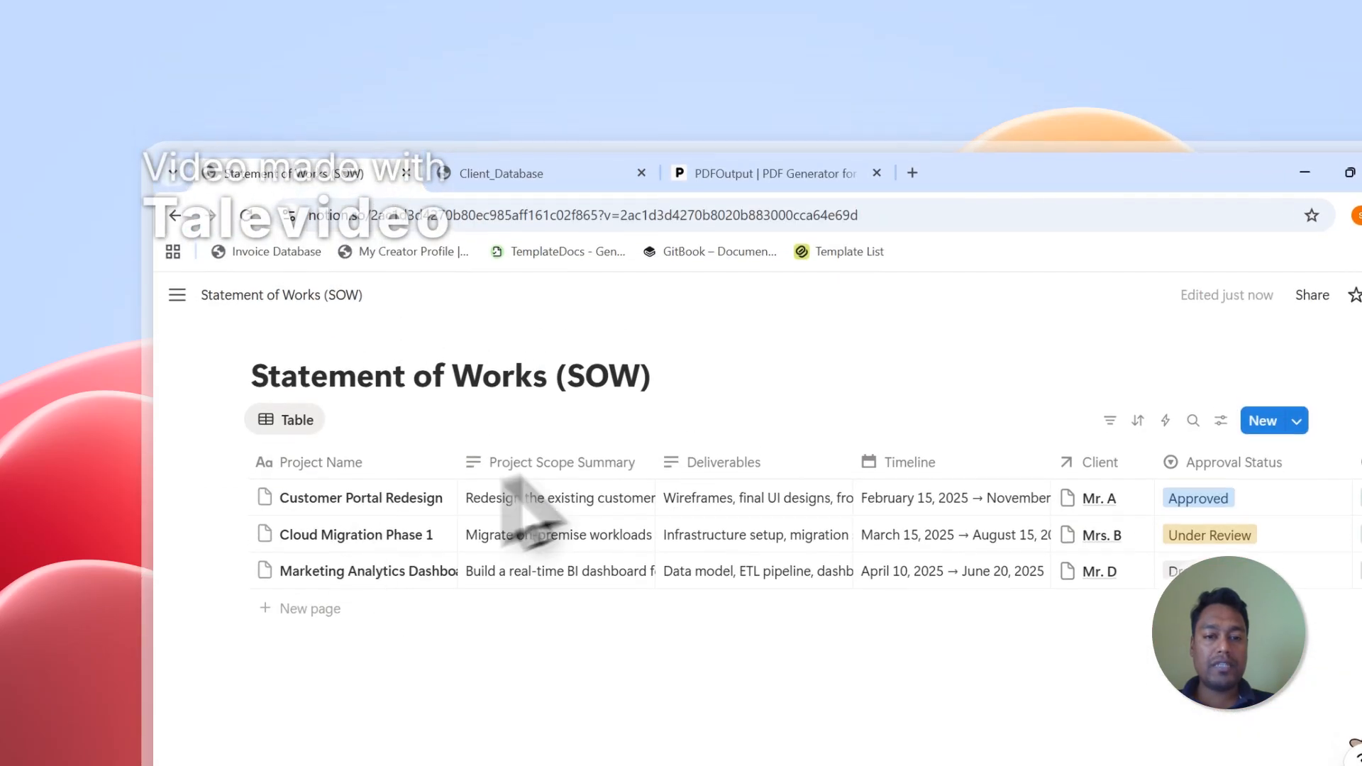
click(514, 165)
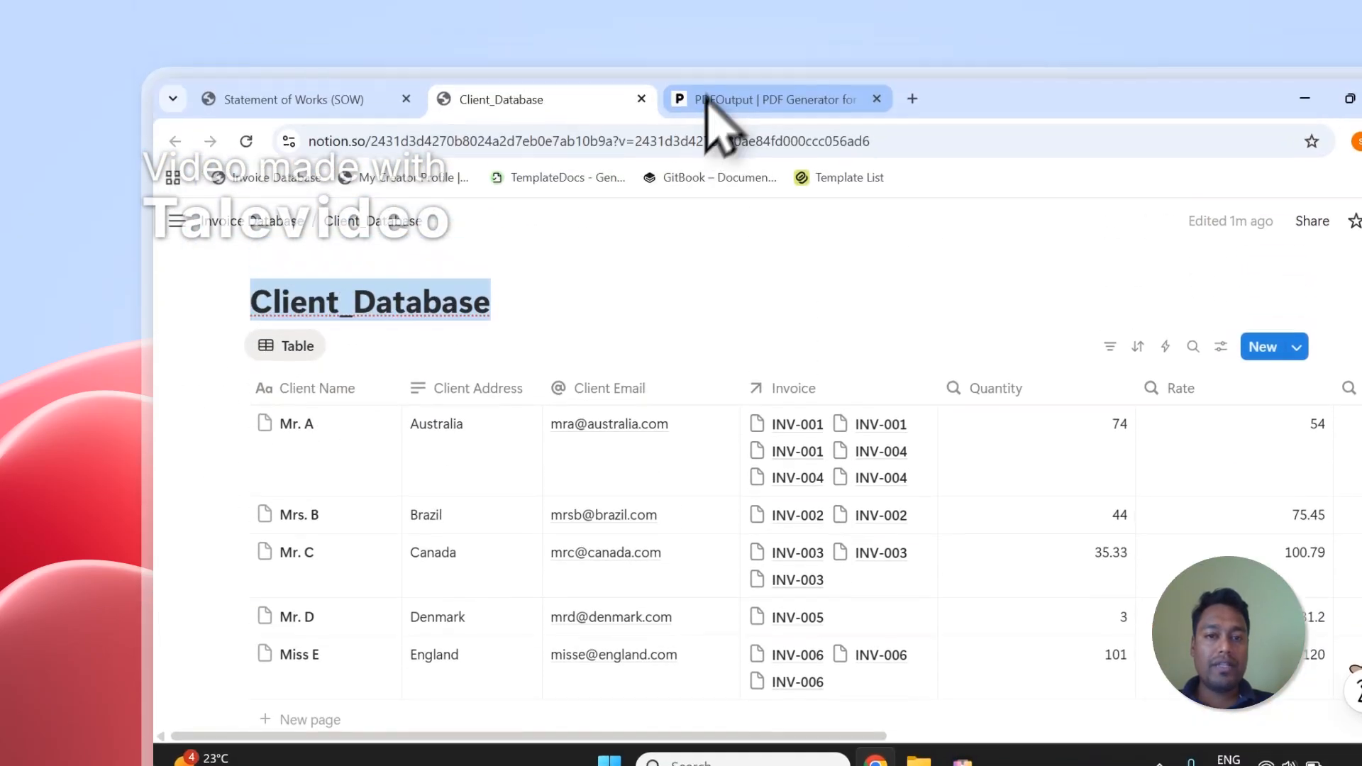
drag(707, 175, 550, 165)
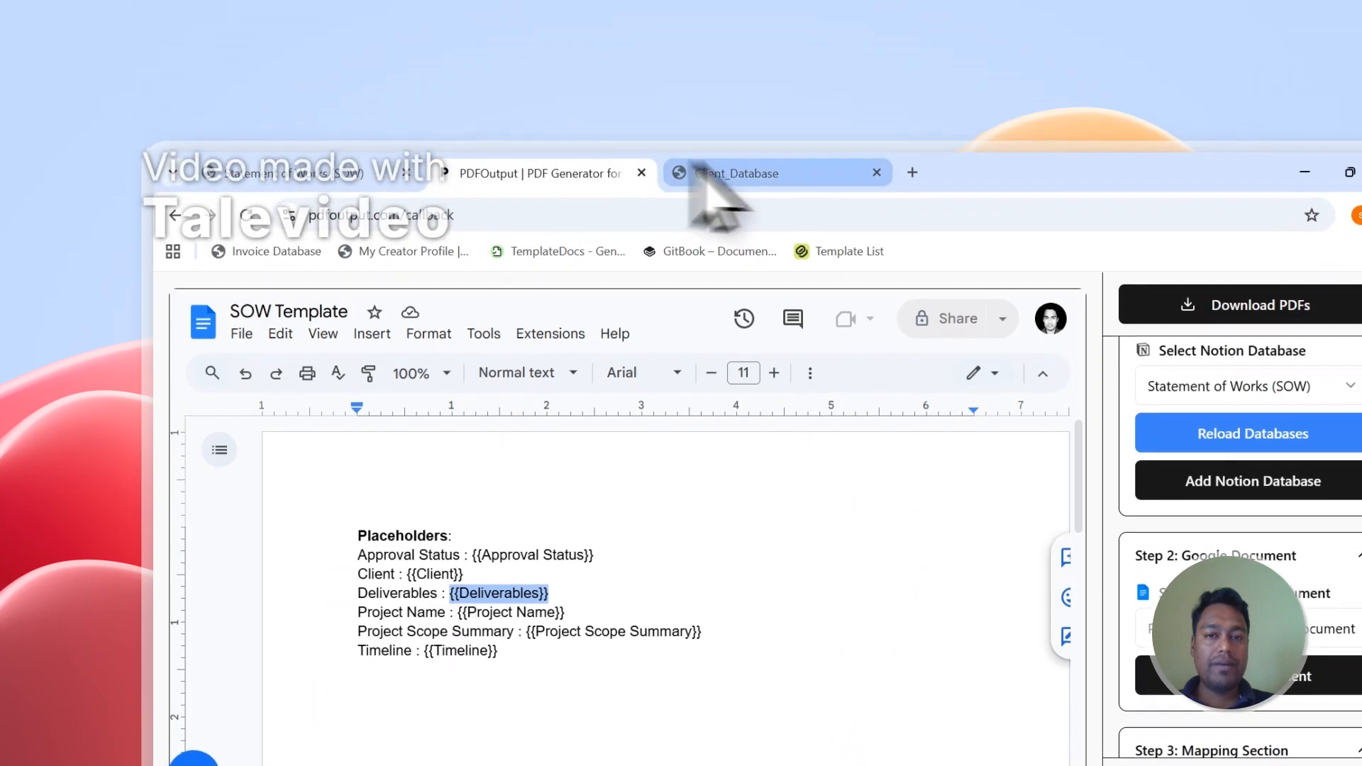
click(877, 174)
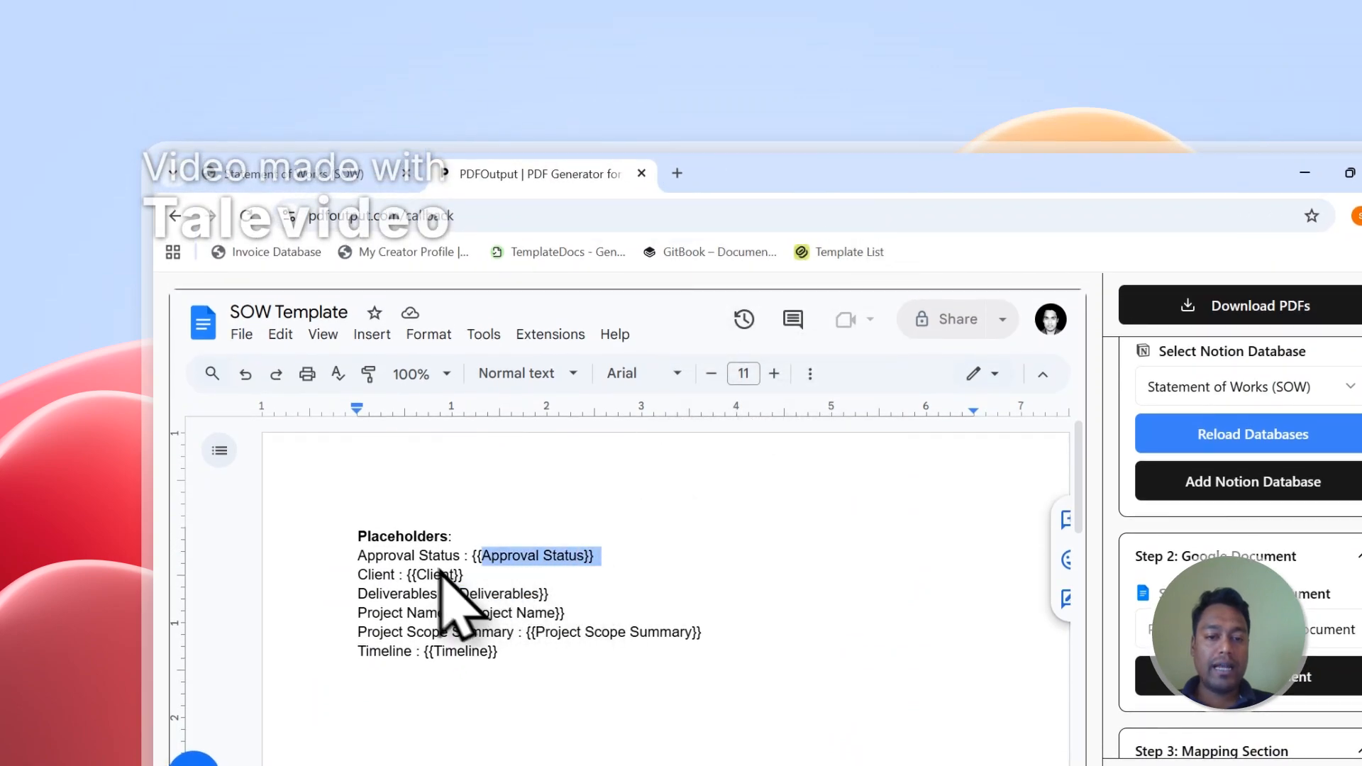
Step: Compare the SOW table's properties, including GeneratePDF and PDFFiles, with the template placeholders and the PDF File Name setting
click(312, 176)
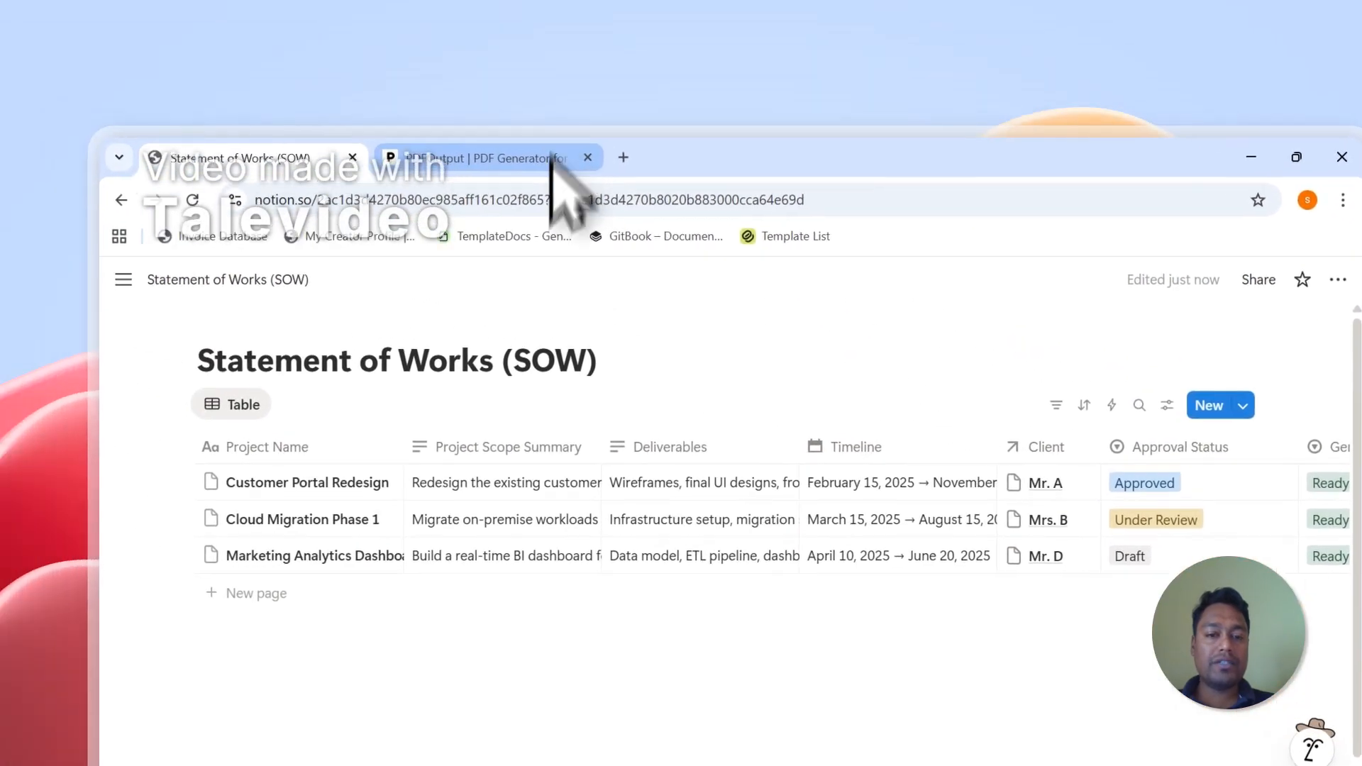
click(551, 160)
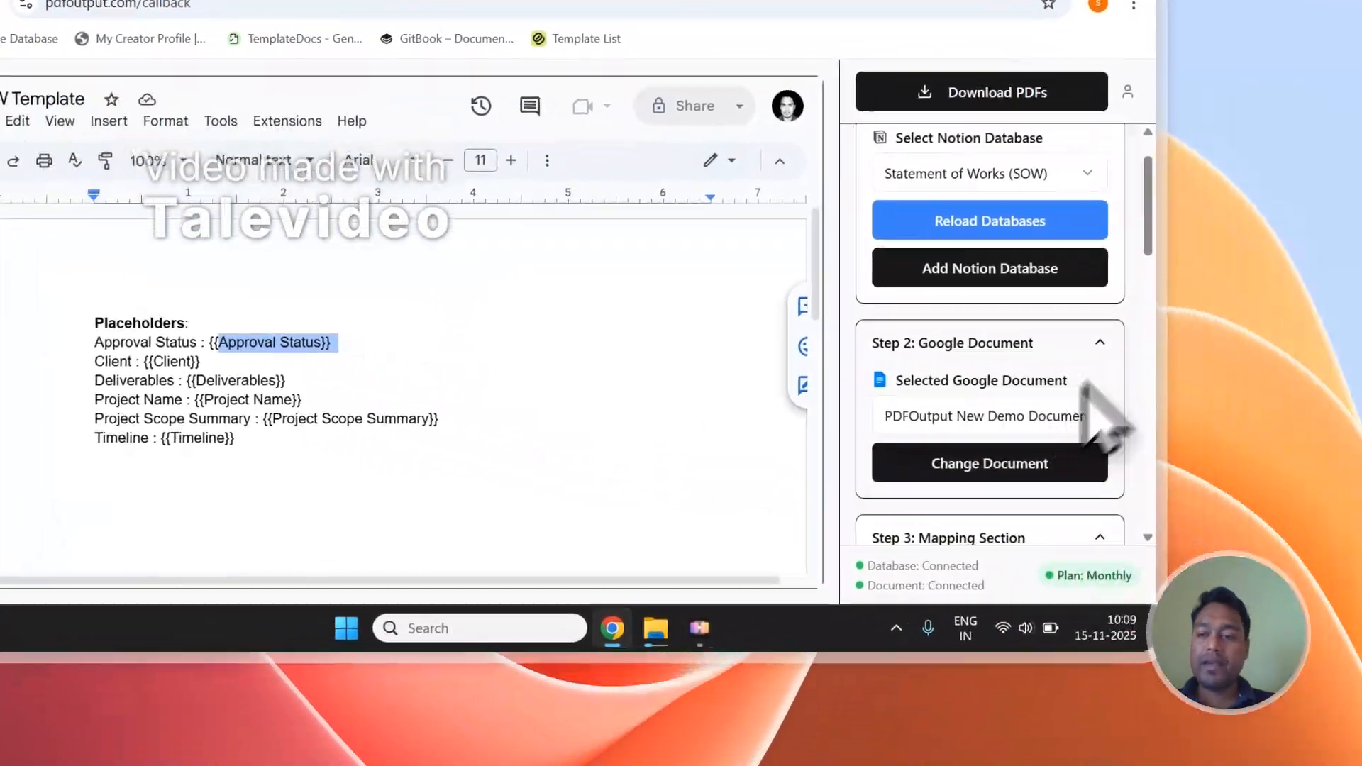
scroll(1084, 376, down, 3)
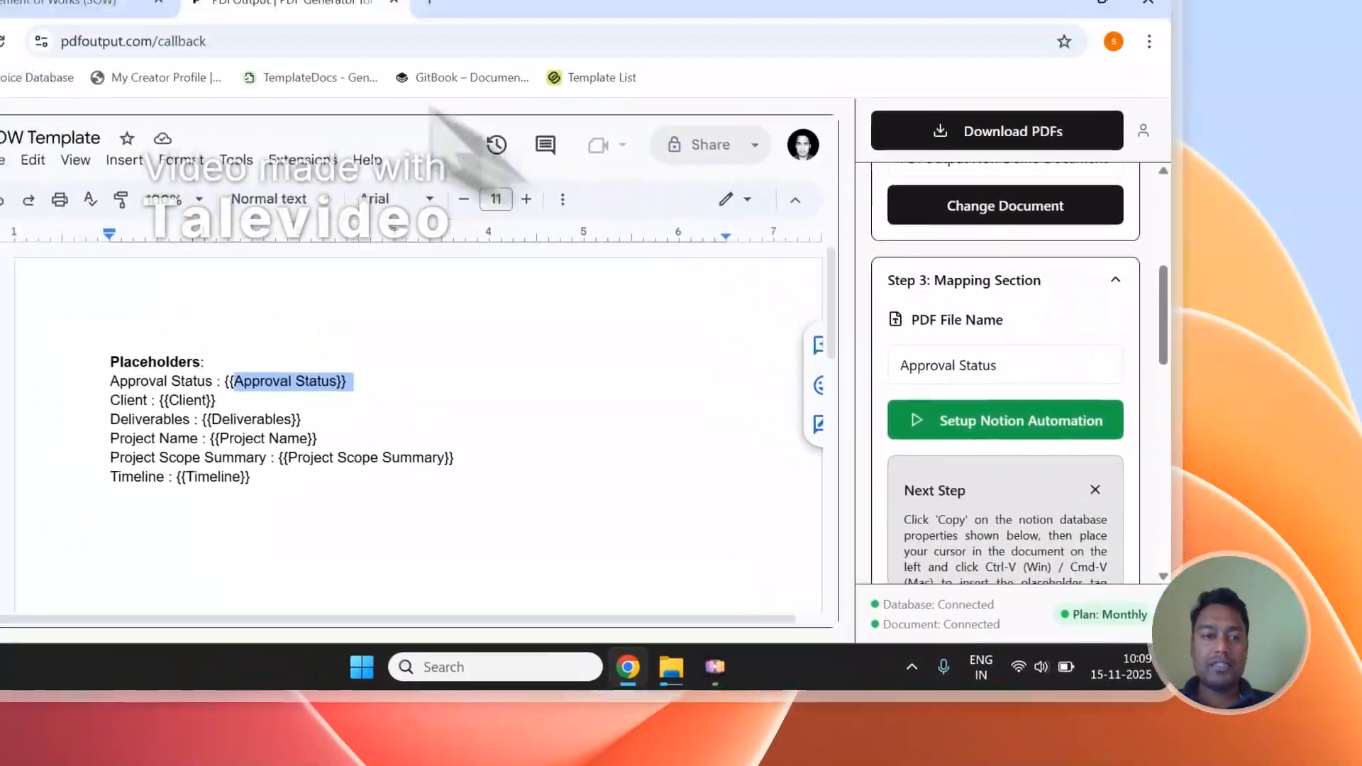
click(291, 146)
scroll(508, 609, right, 5)
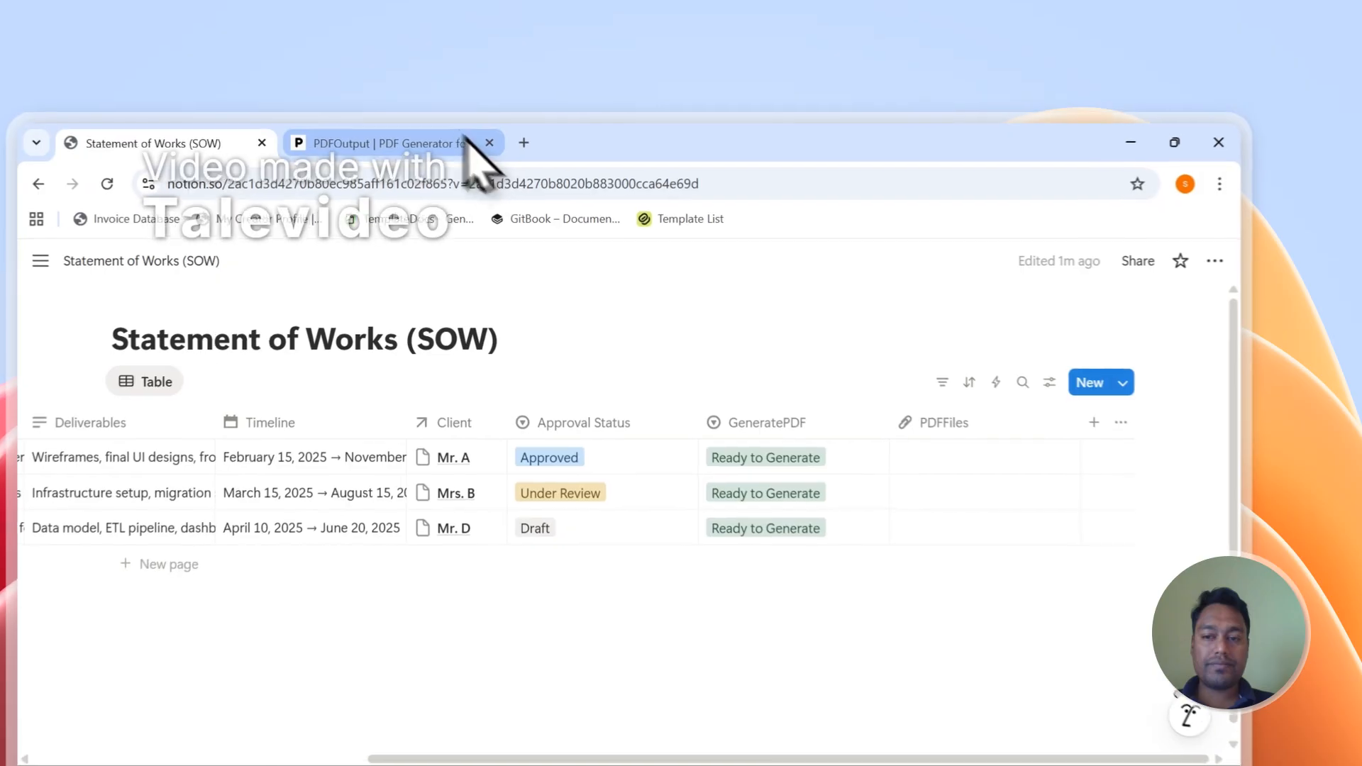
click(469, 104)
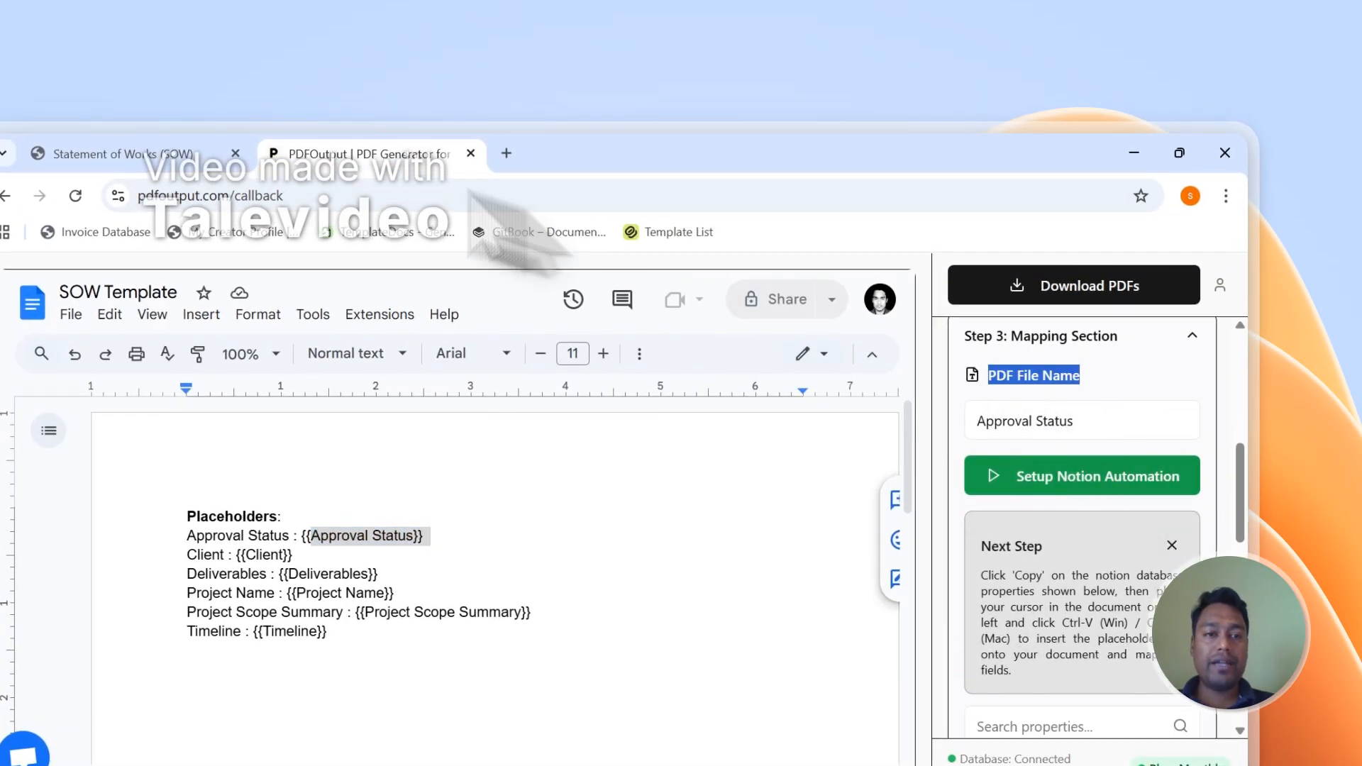
Step: Set the PDF File Name property to Client and check the Client column in the SOW table
click(121, 153)
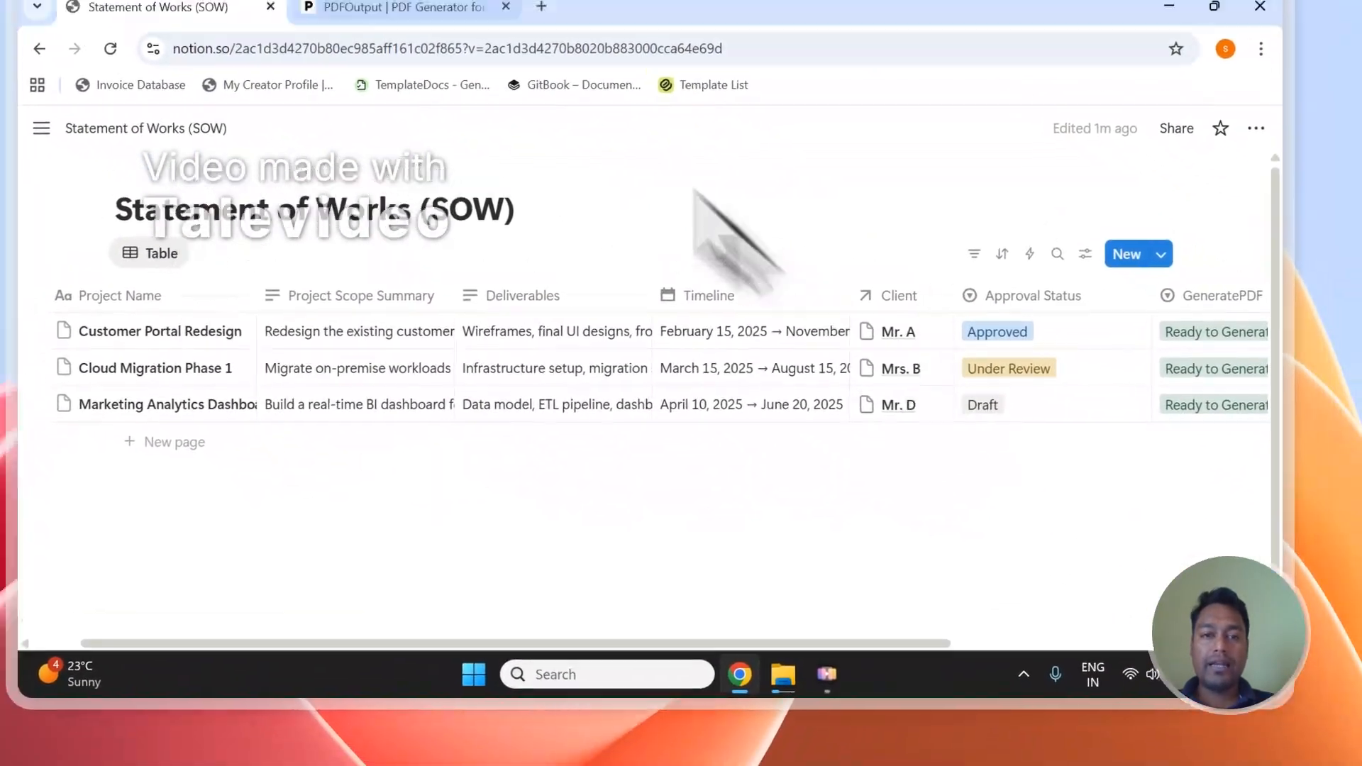
click(397, 7)
click(1085, 277)
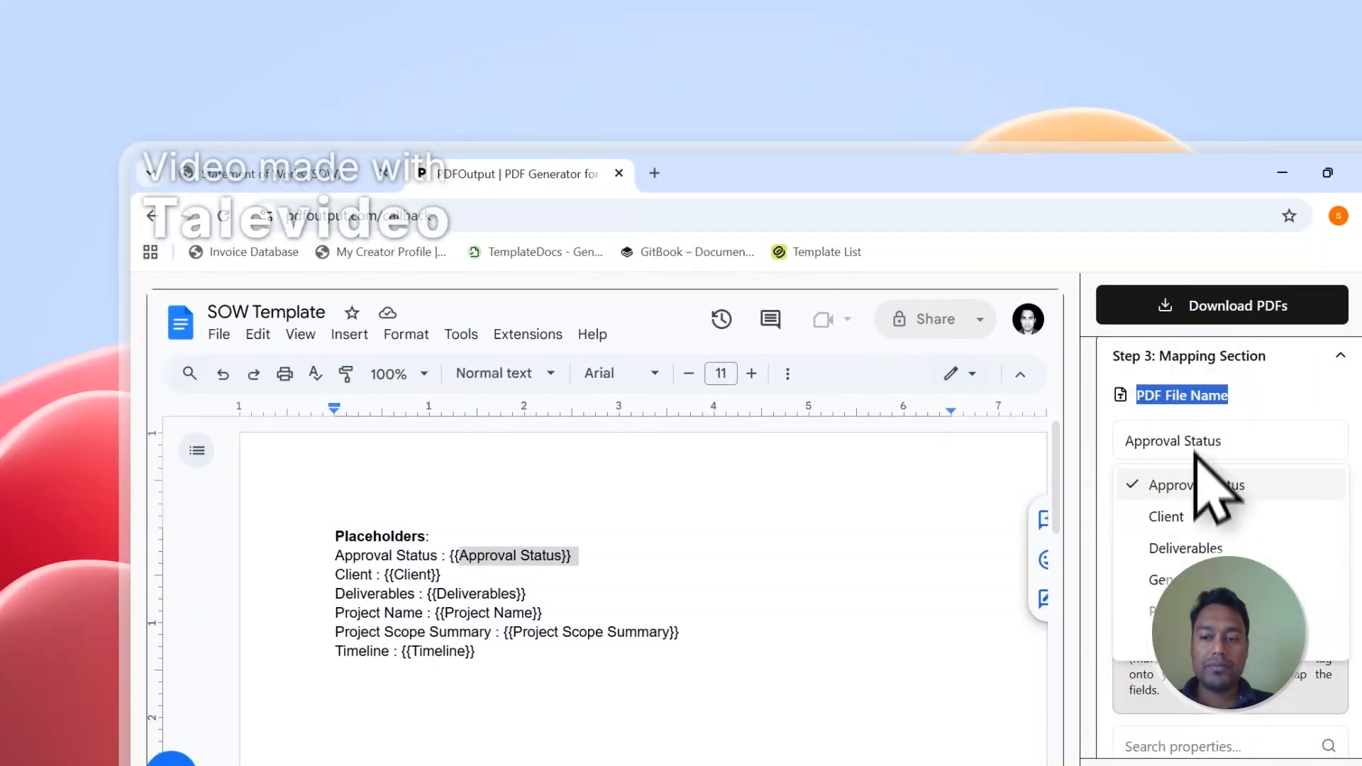
click(1198, 519)
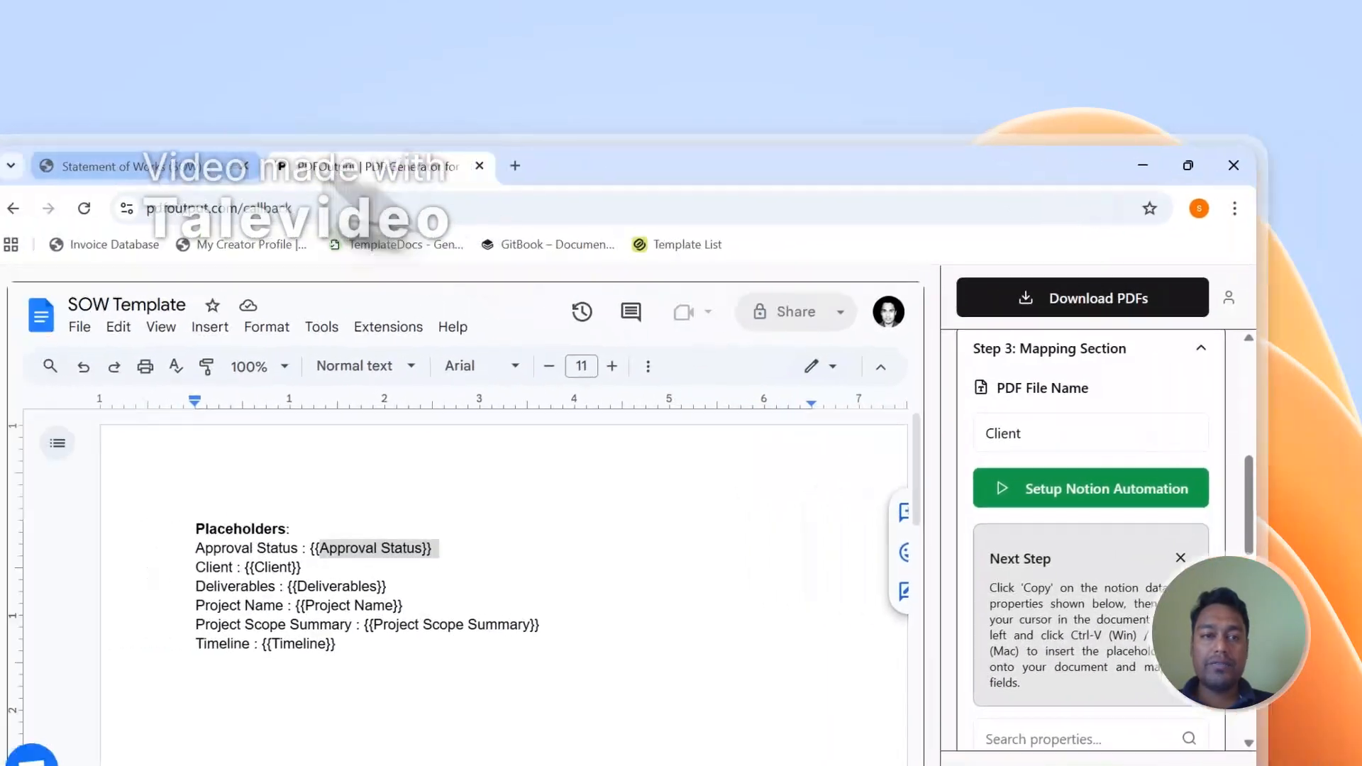
click(202, 166)
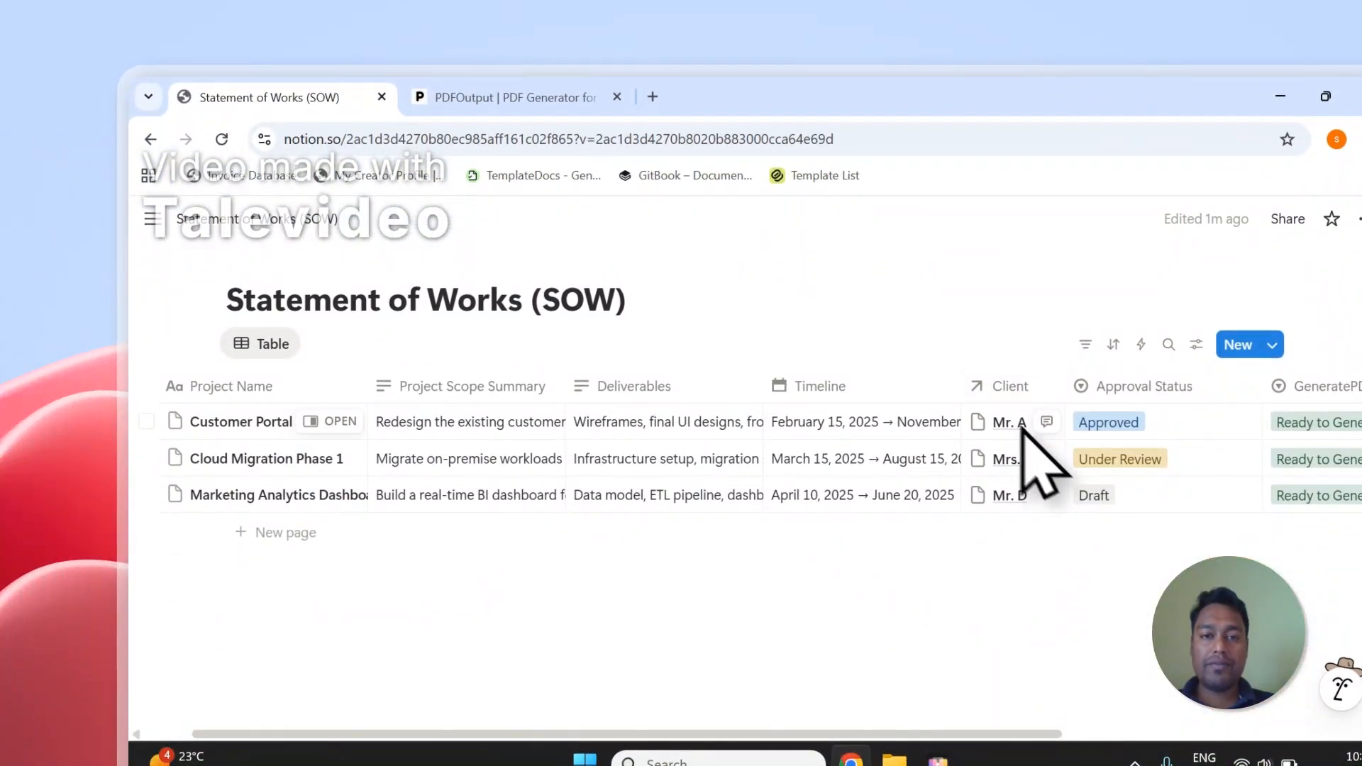
click(540, 99)
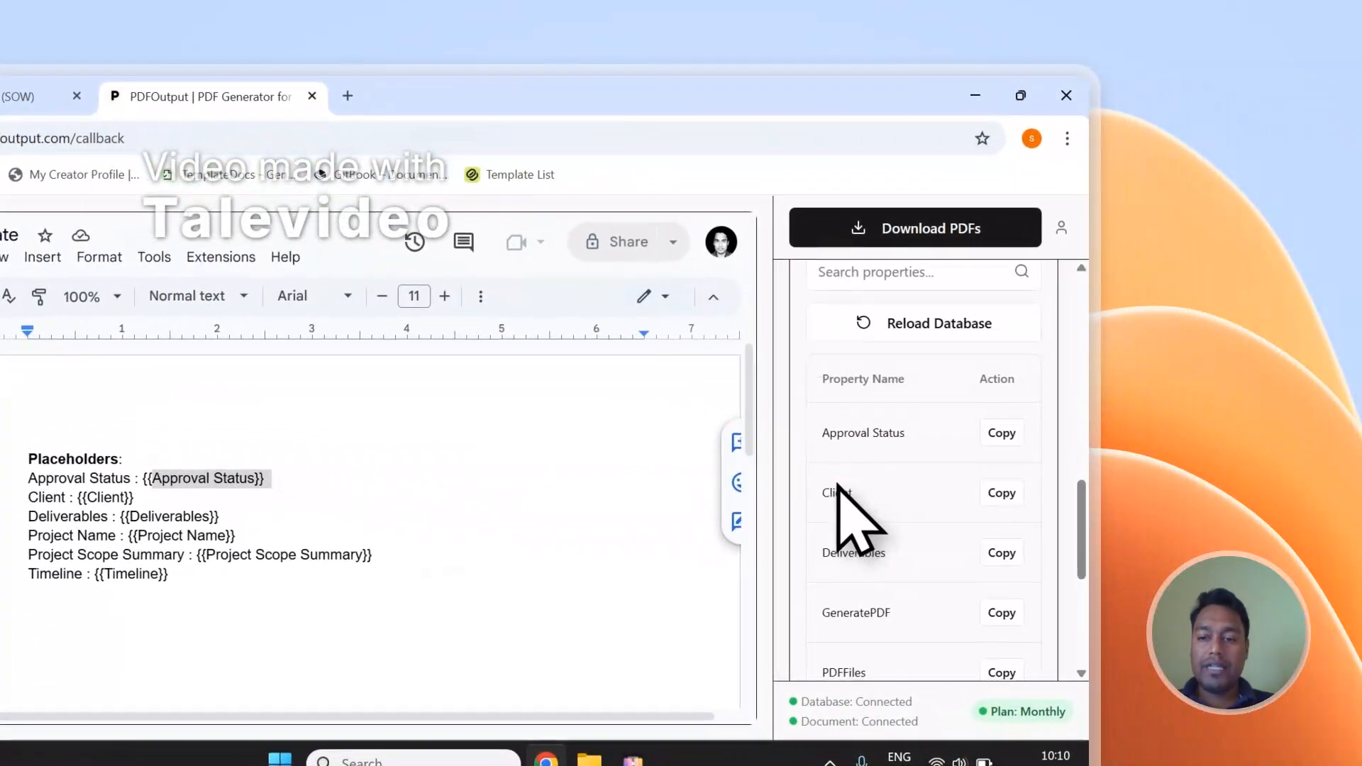
Step: Copy the Project Name placeholder from the mapping section and paste it two lines below the Timeline placeholder
scroll(837, 484, down, 3)
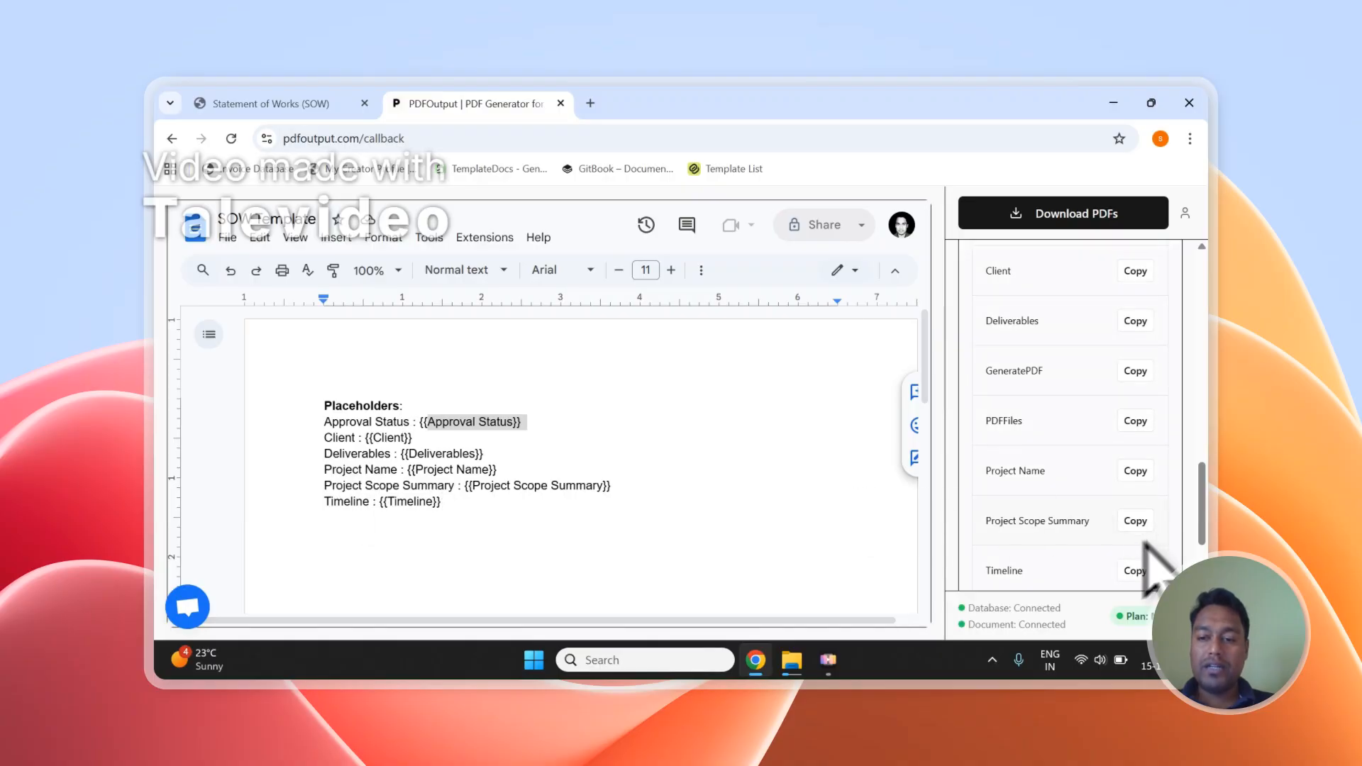
click(1135, 471)
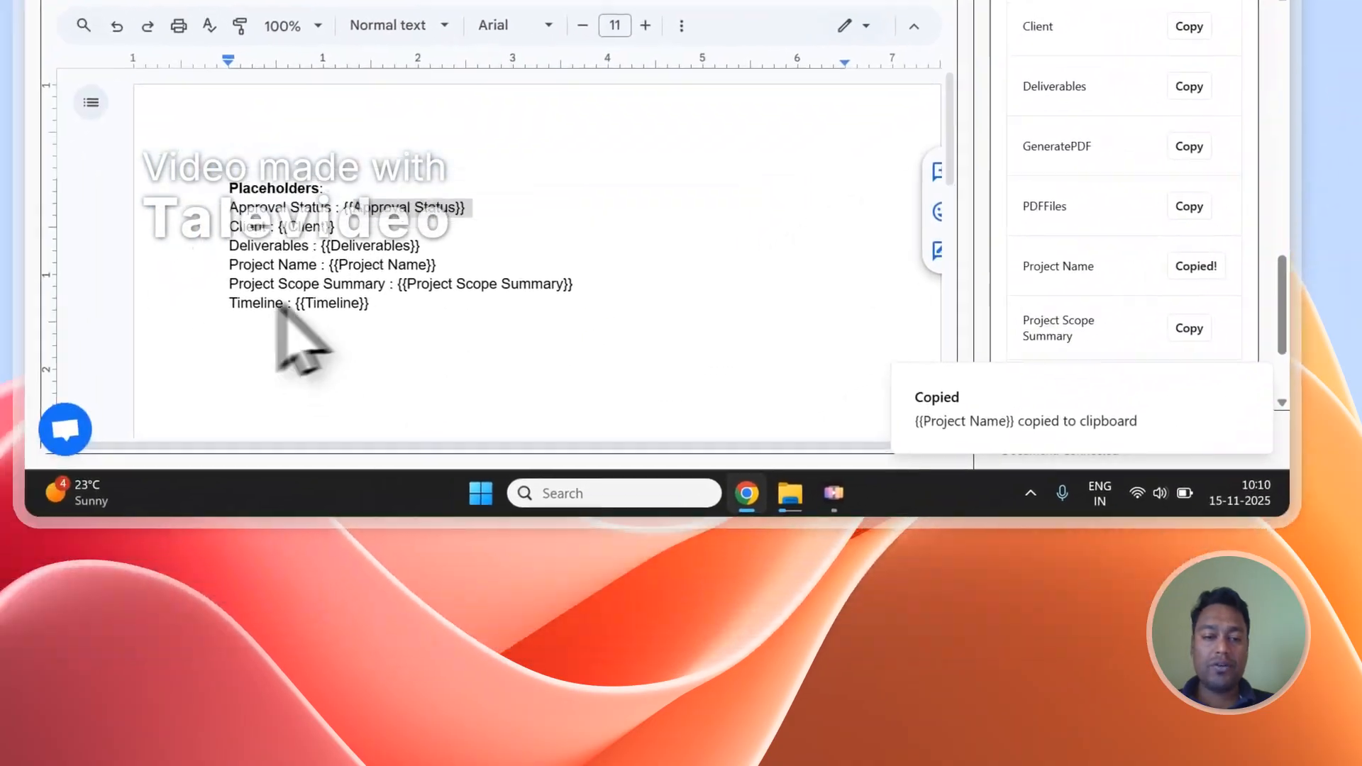
click(452, 503)
key(Return)
key(Return)
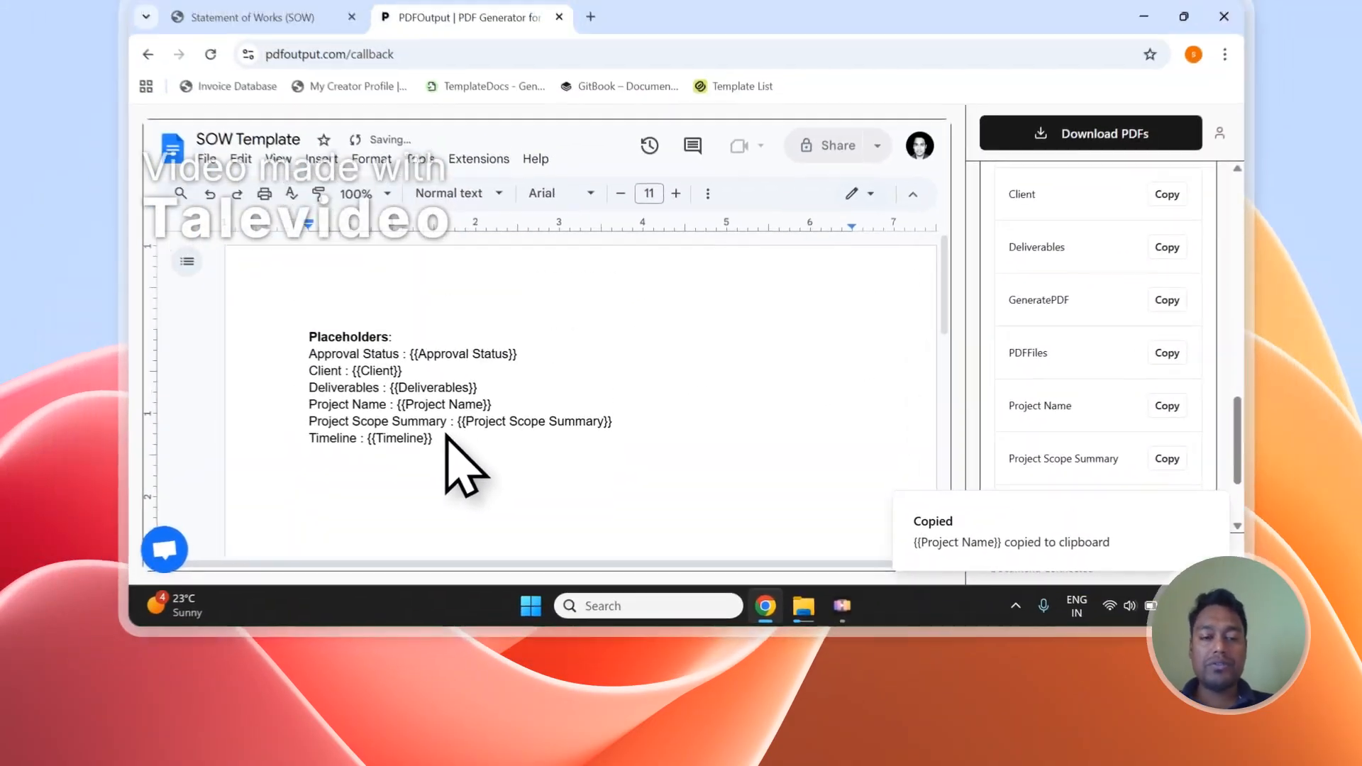
text({{Project Name}})
Step: Read the placeholder pasting instructions in the mapping section and remove the extra Project Name placeholder below Timeline
scroll(1068, 450, up, 3)
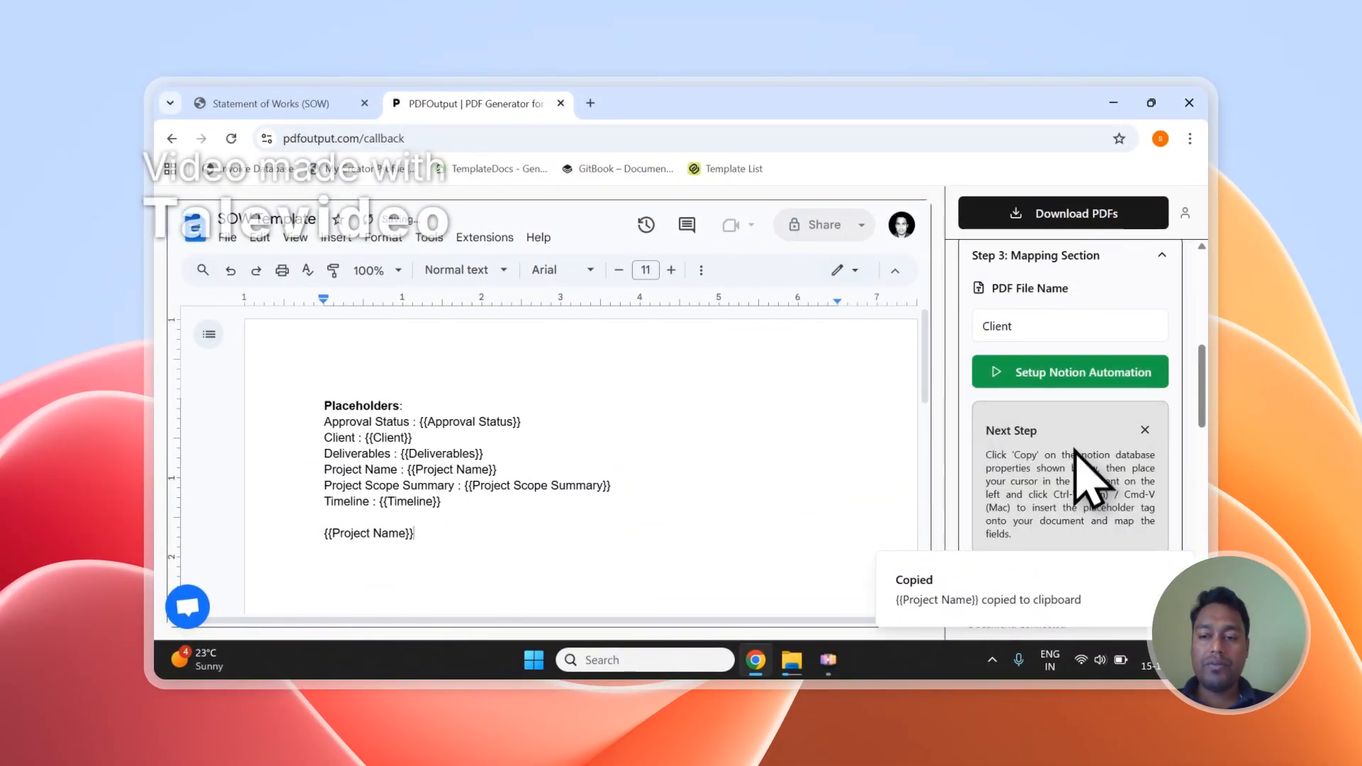
drag(1055, 494, 1007, 511)
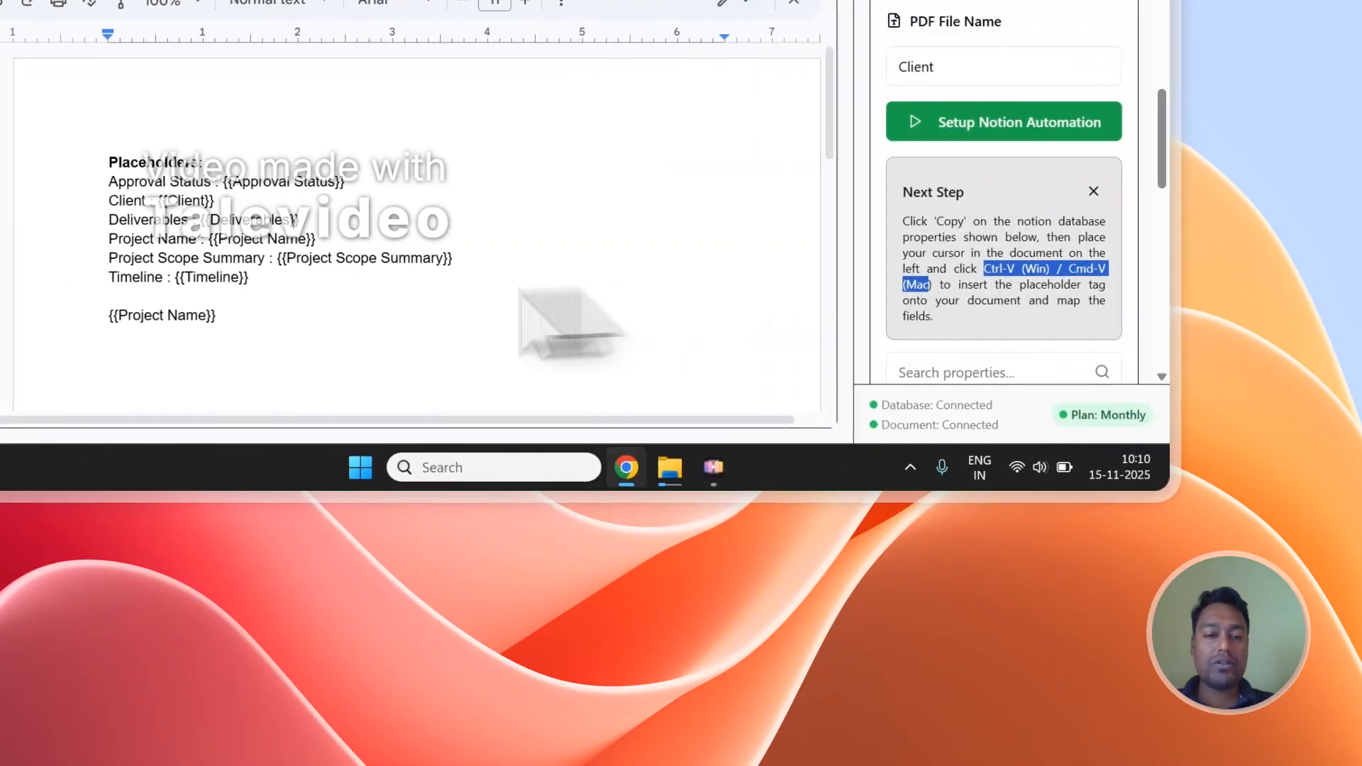
click(196, 318)
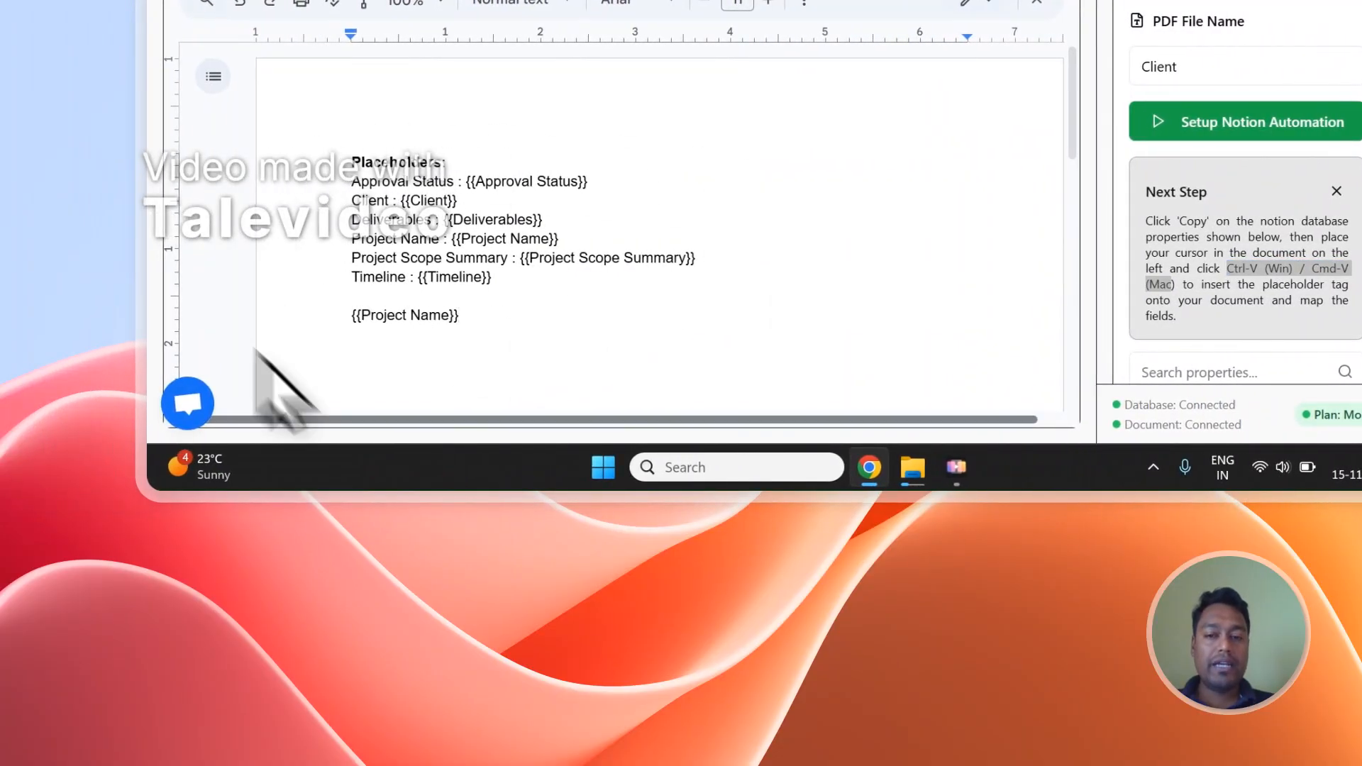
scroll(556, 146, down, 2)
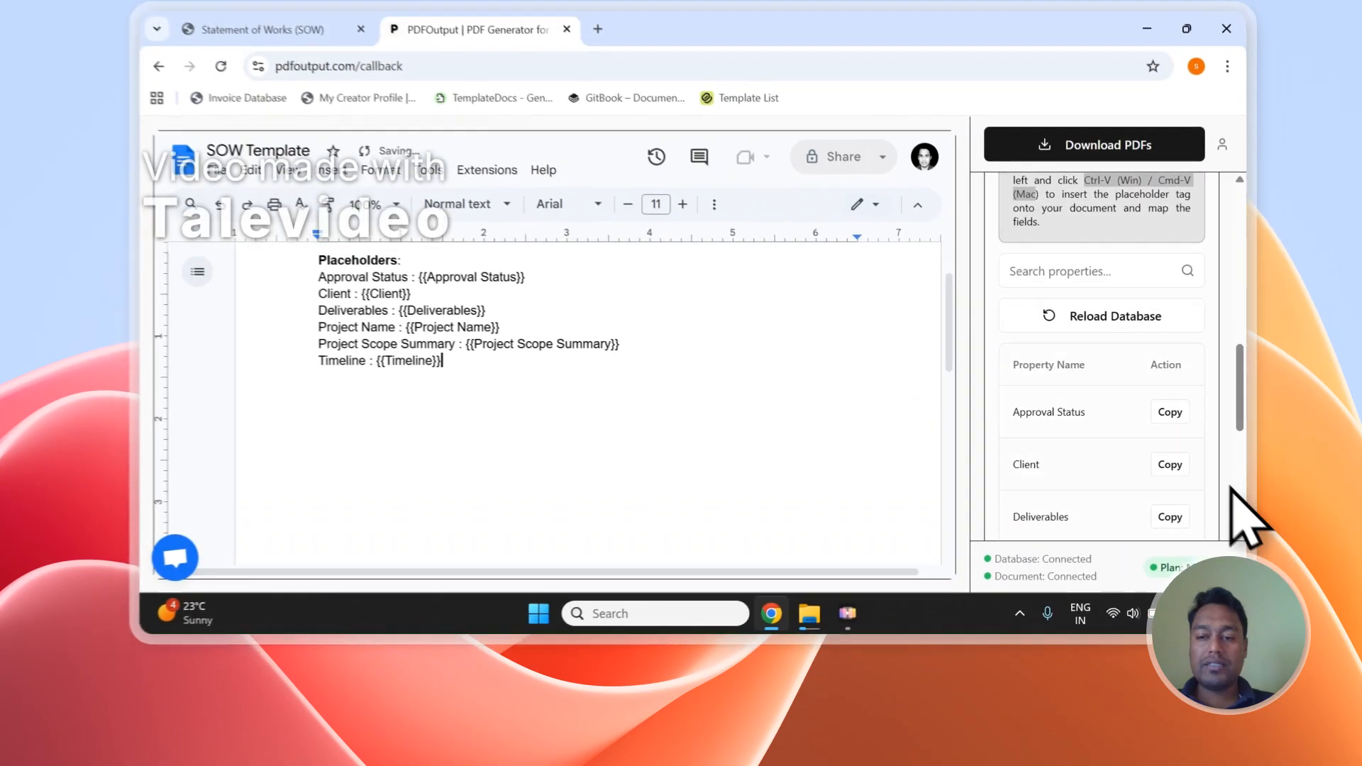
Step: Generate and download the PDFs, and open the PDF attached under PDFFiles in the SOW table's first row
scroll(1334, 263, down, 5)
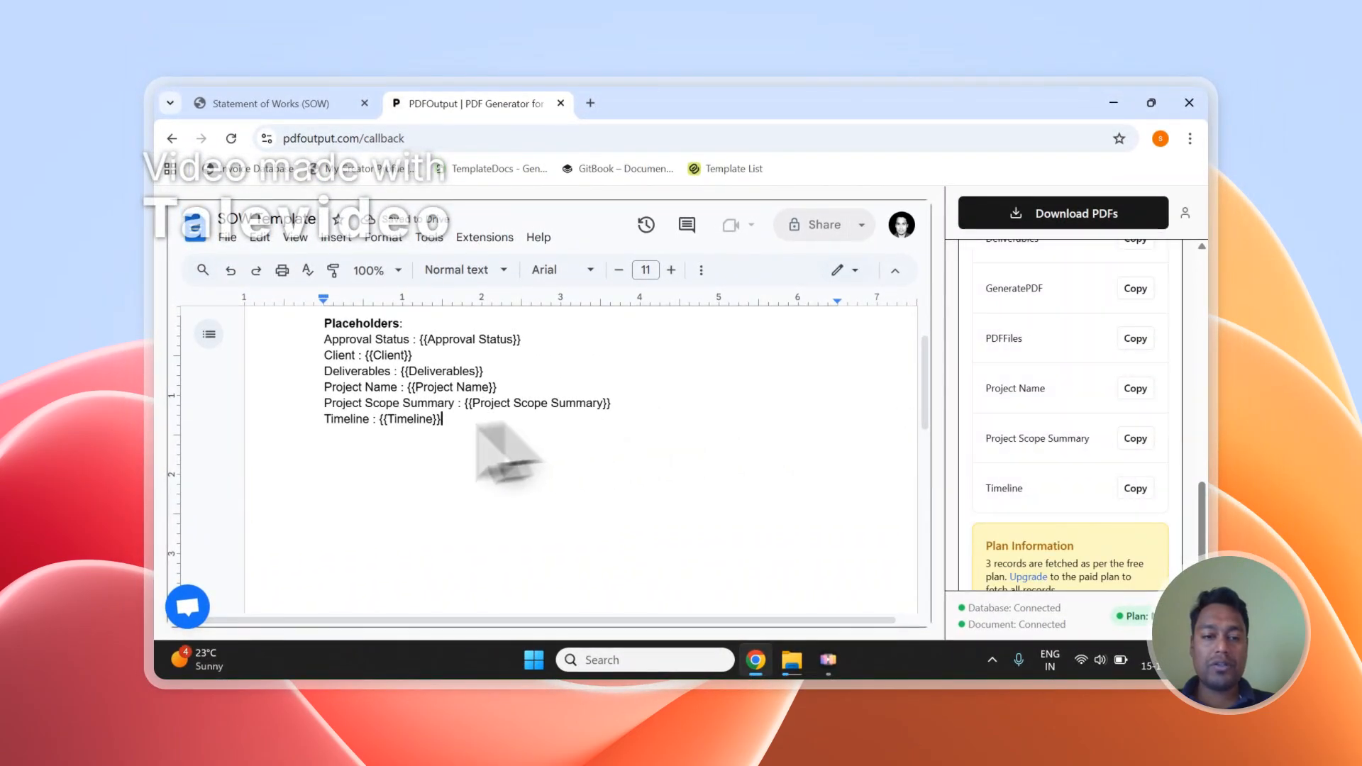
scroll(439, 452, up, 2)
scroll(1028, 441, up, 10)
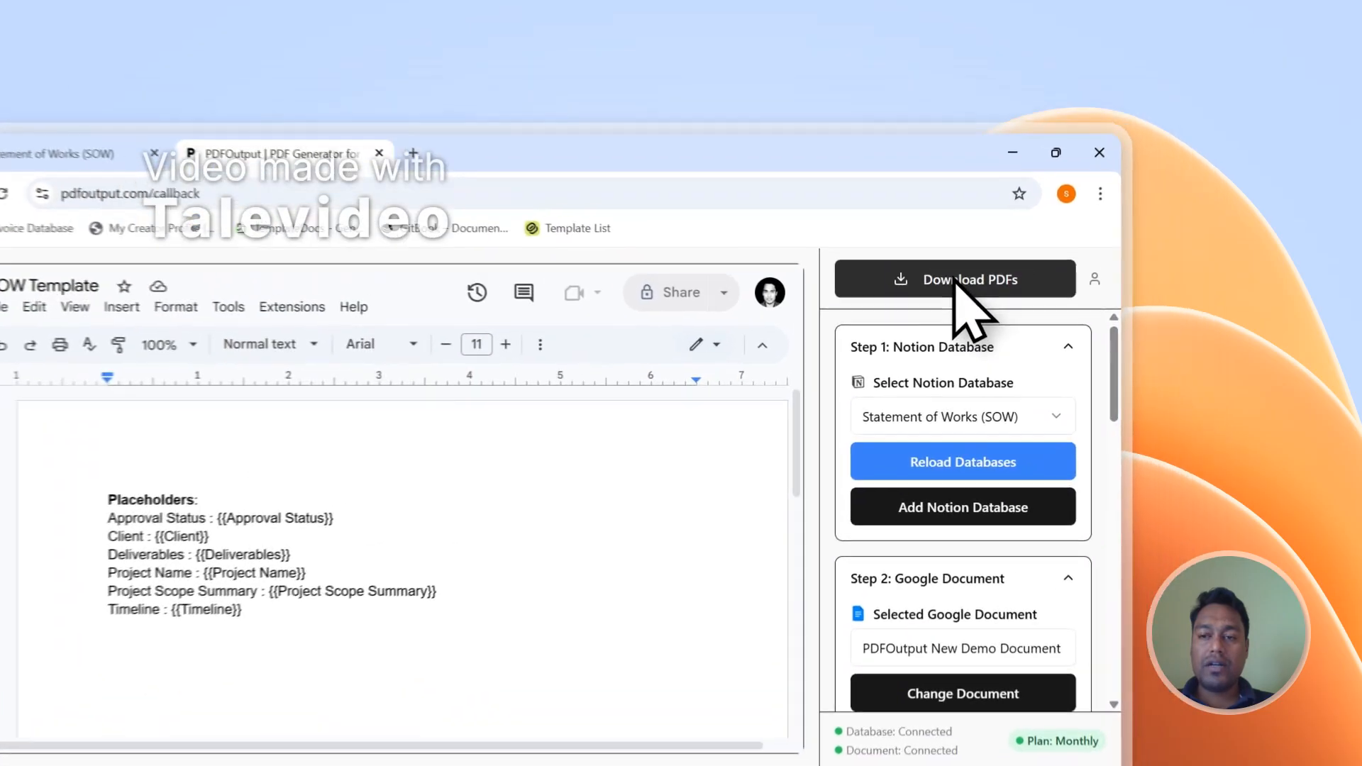
click(1064, 217)
click(96, 174)
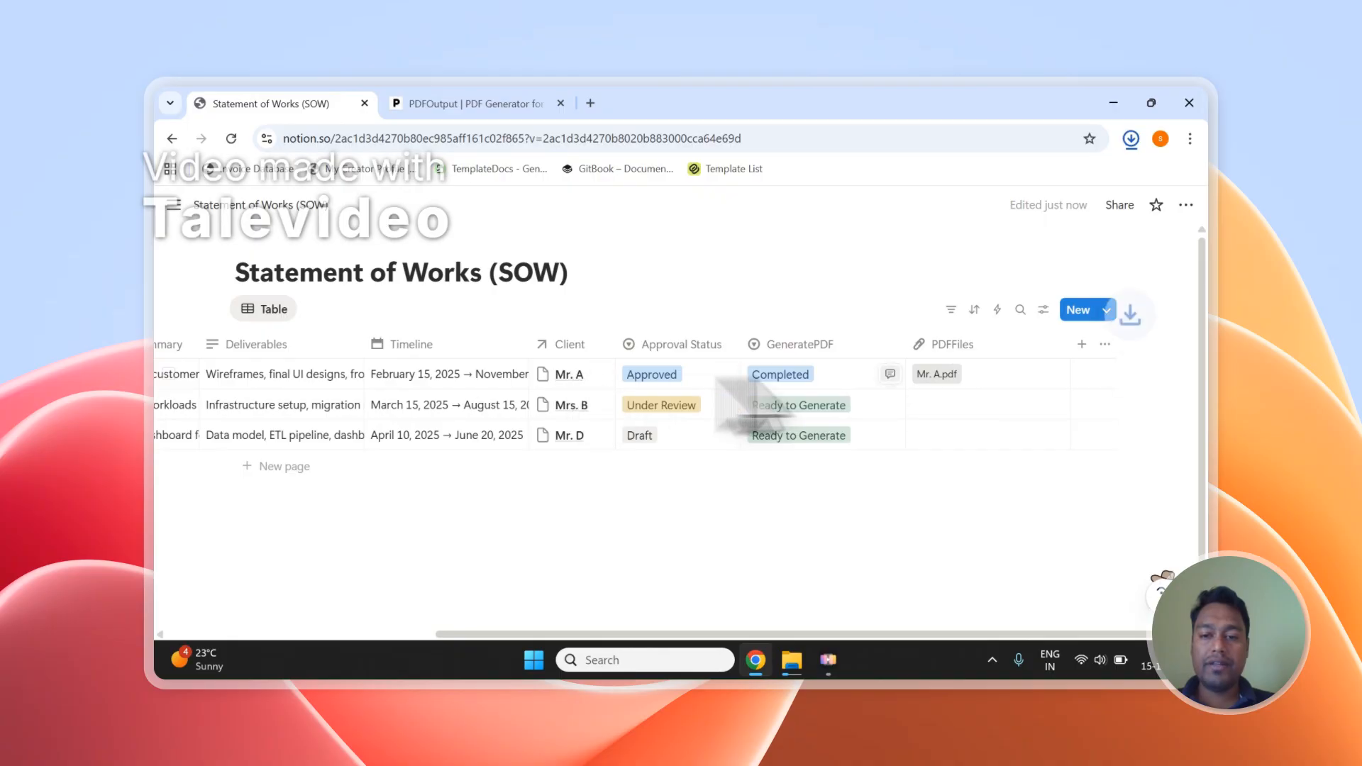
click(913, 376)
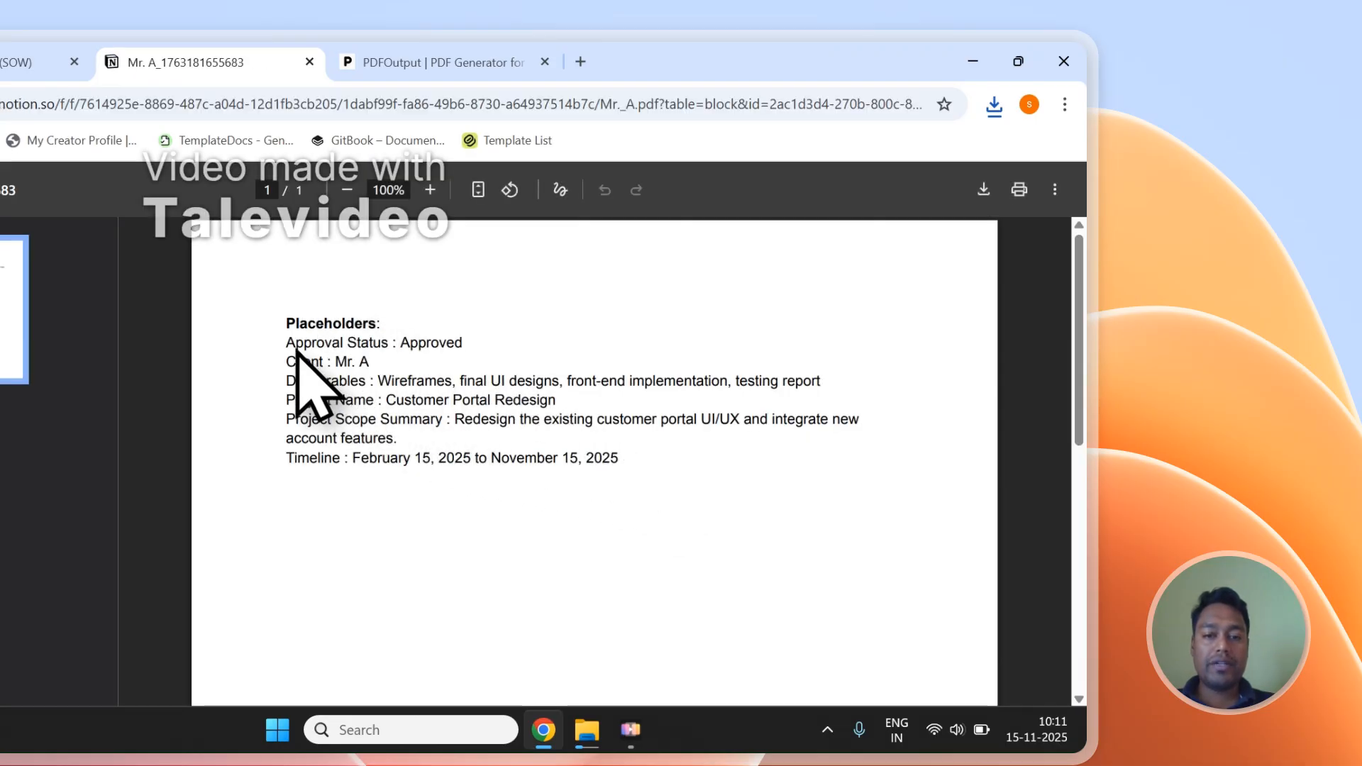
Step: Select the placeholder values in the first row's PDF and open the PDFs attached to the second and third SOW table rows
drag(333, 383, 593, 480)
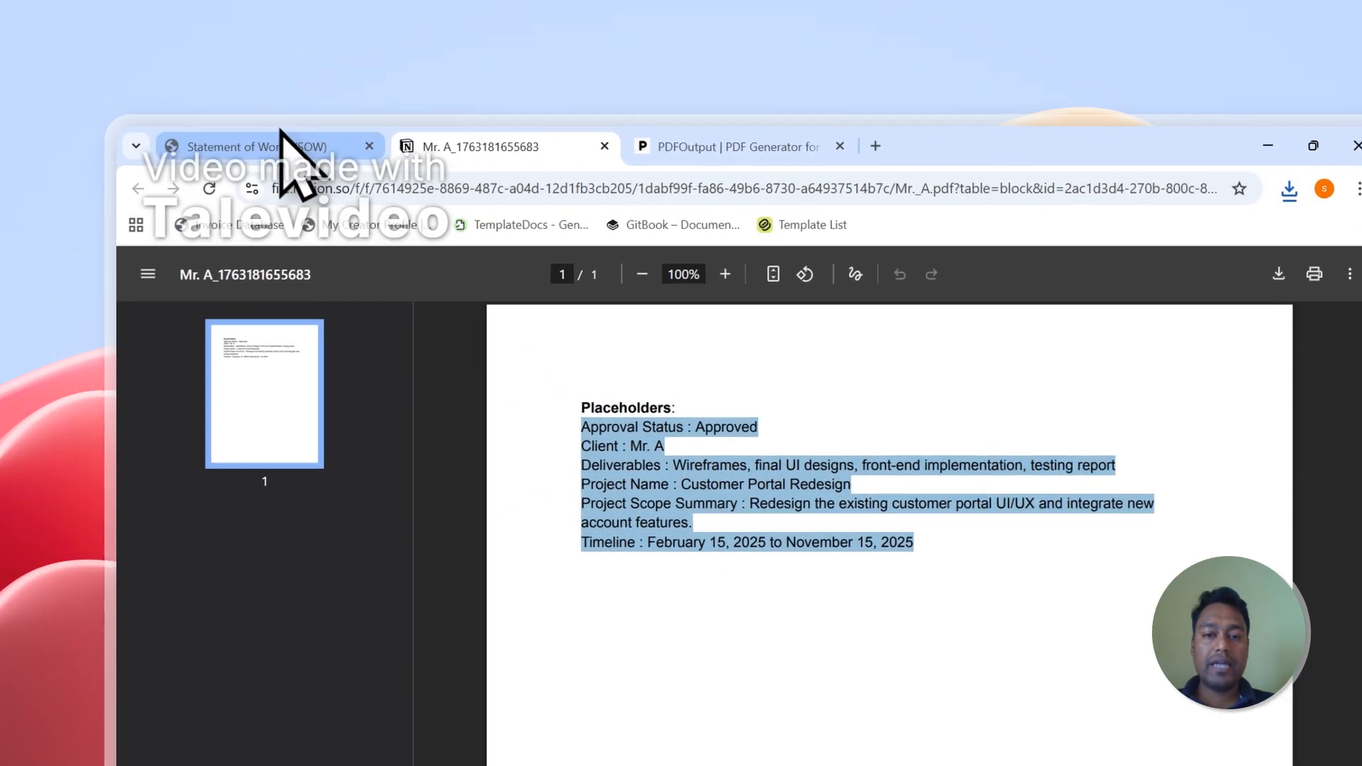
click(14, 62)
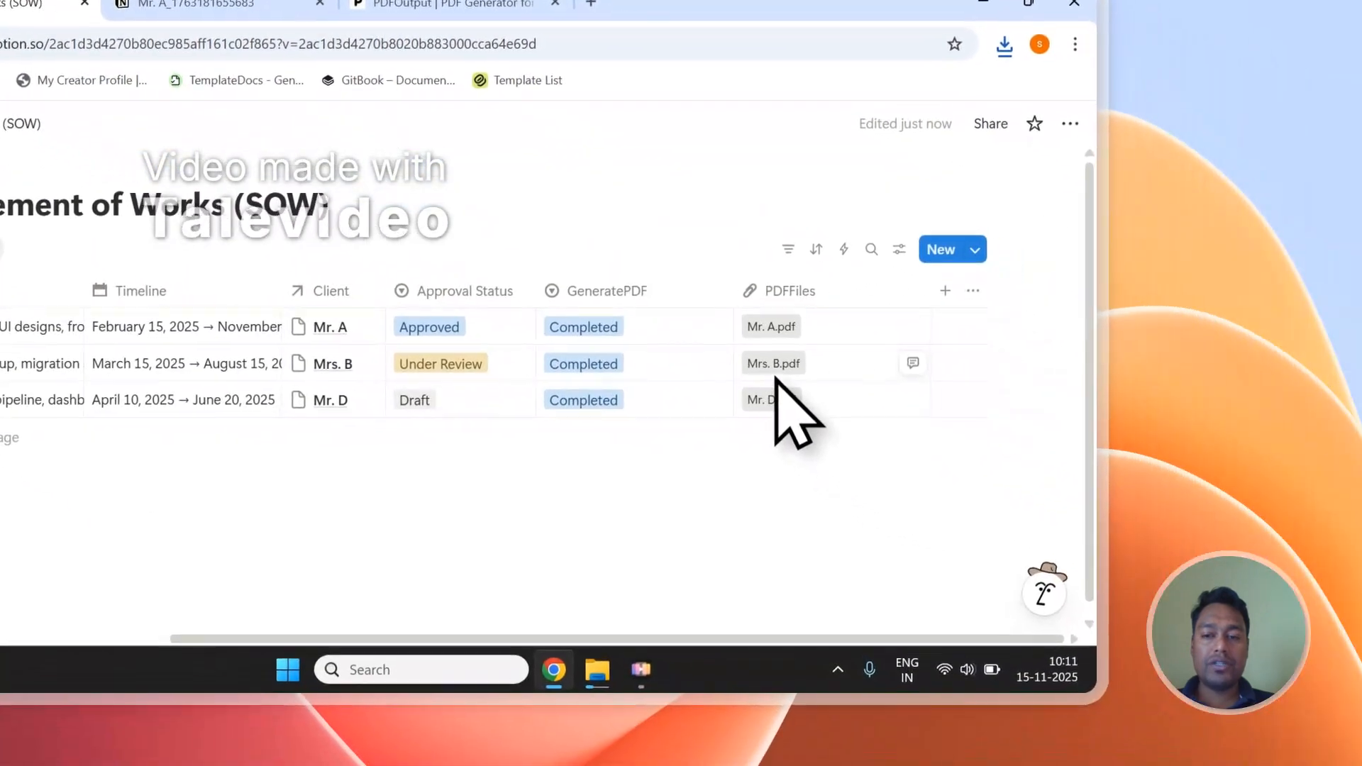
click(765, 360)
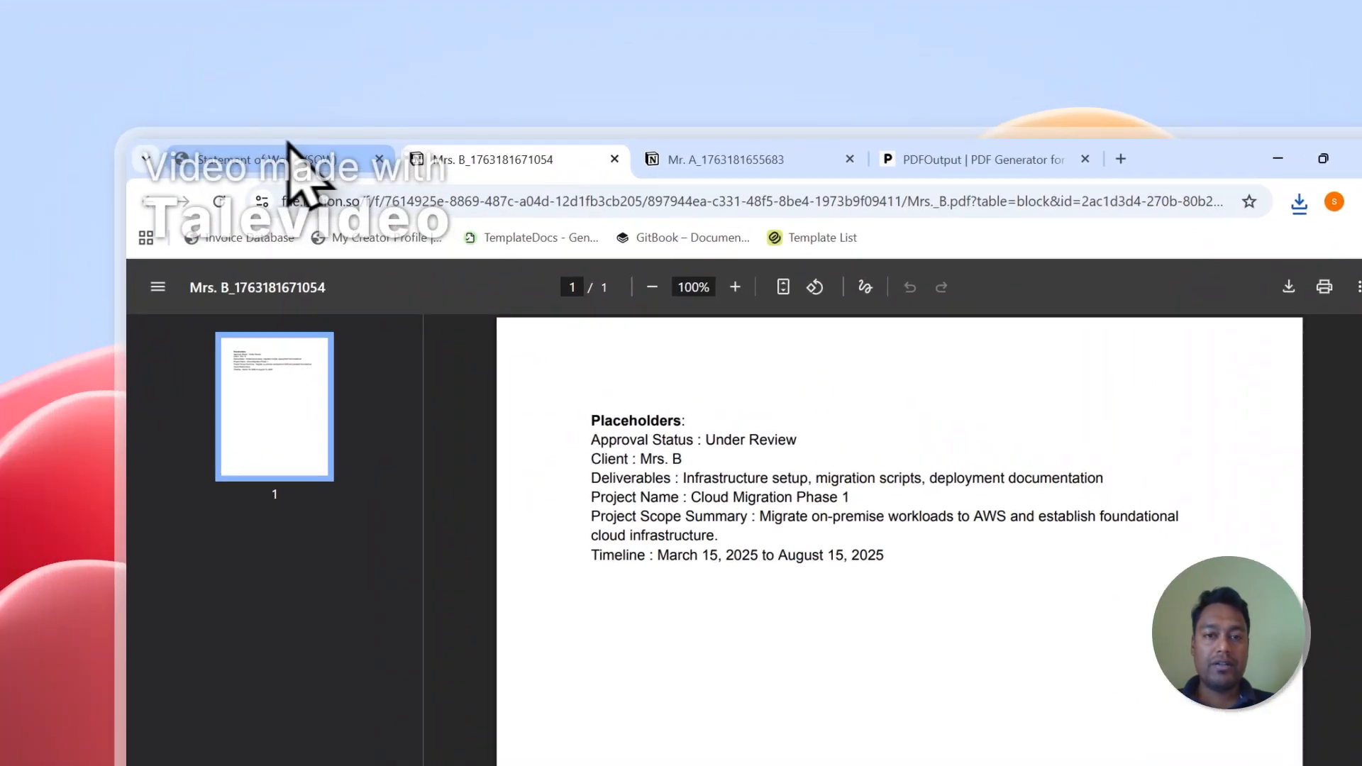
click(22, 4)
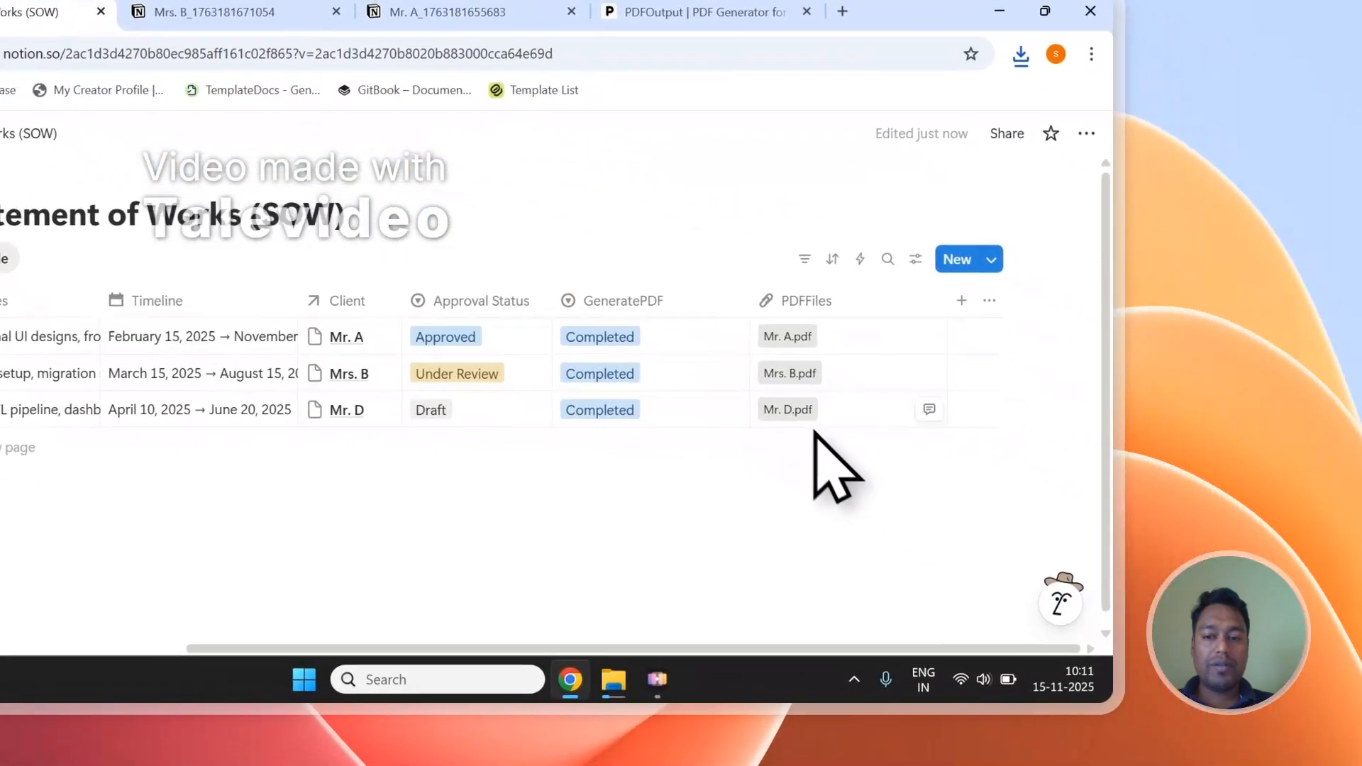
click(787, 409)
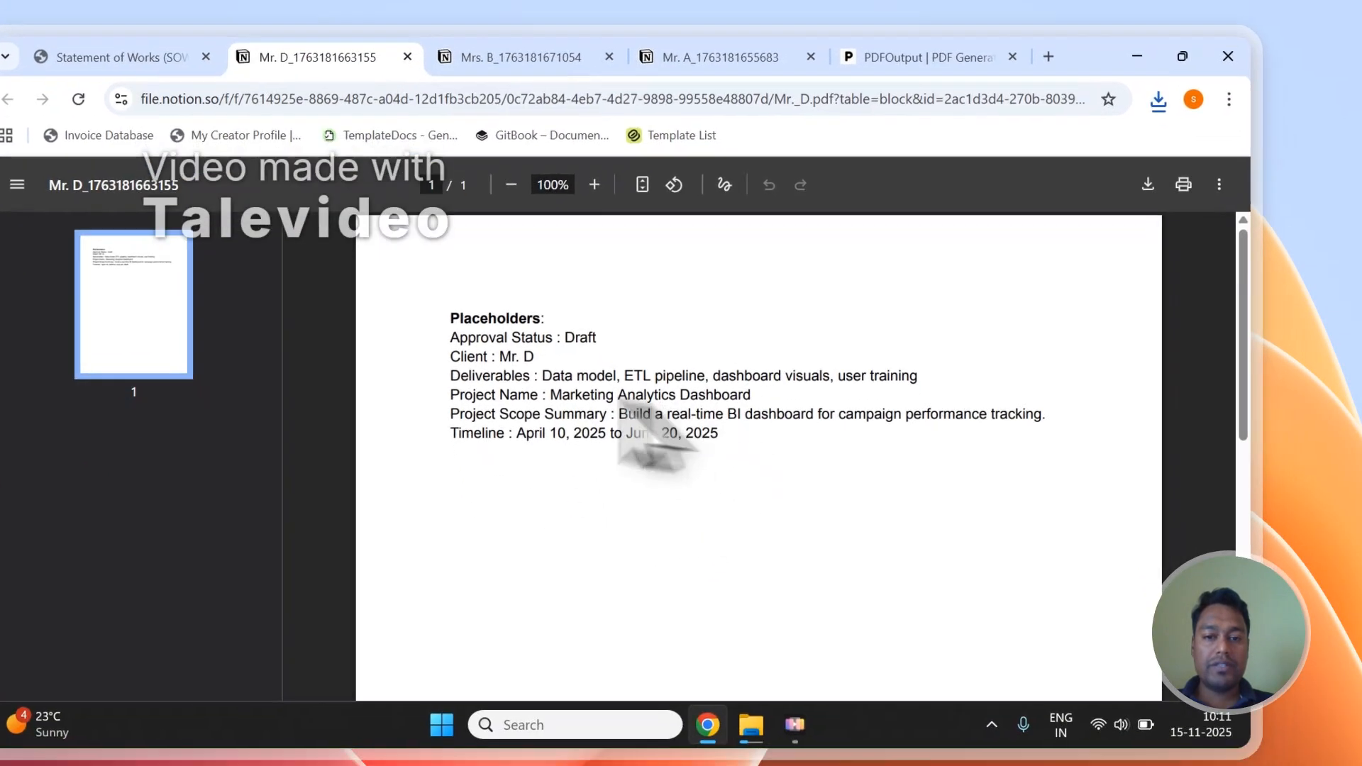
Step: Compare the placeholder values across the three generated client PDFs
click(525, 59)
click(731, 60)
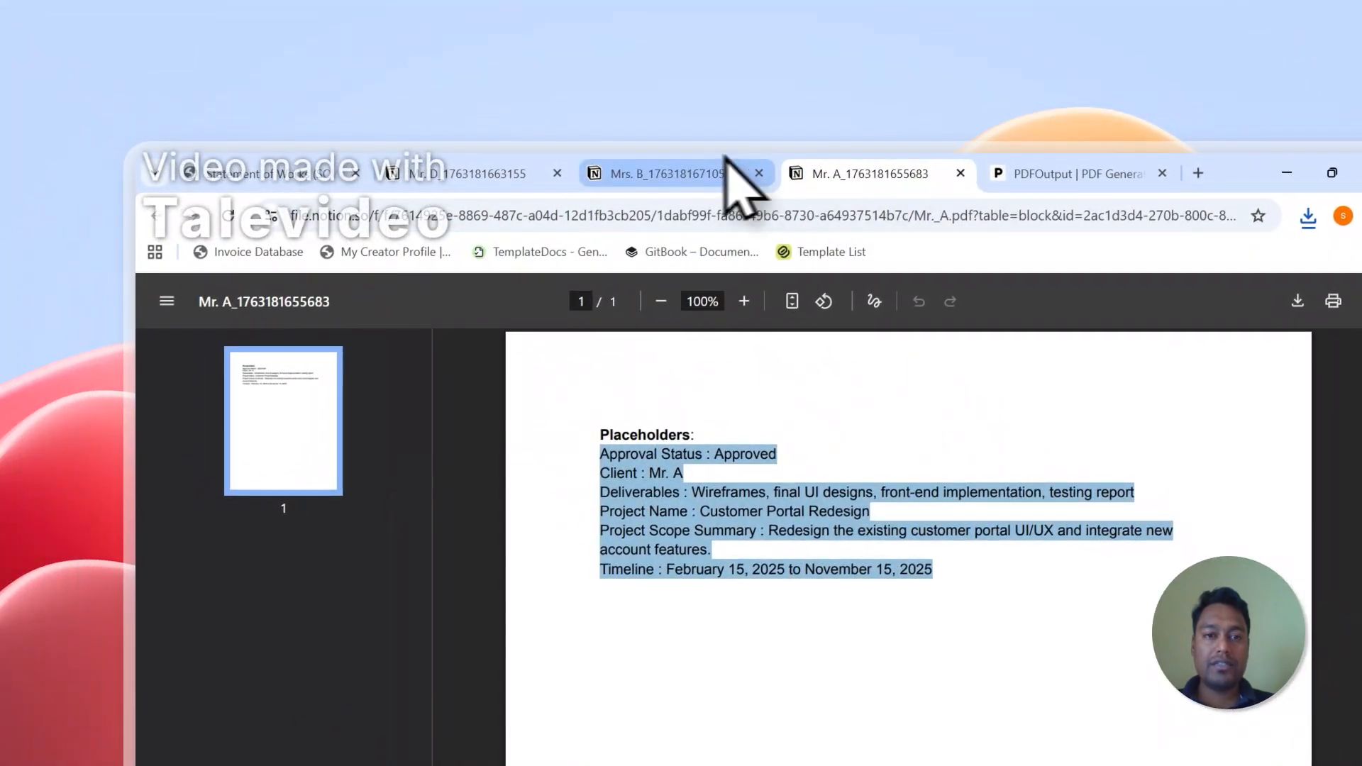
click(490, 160)
click(677, 167)
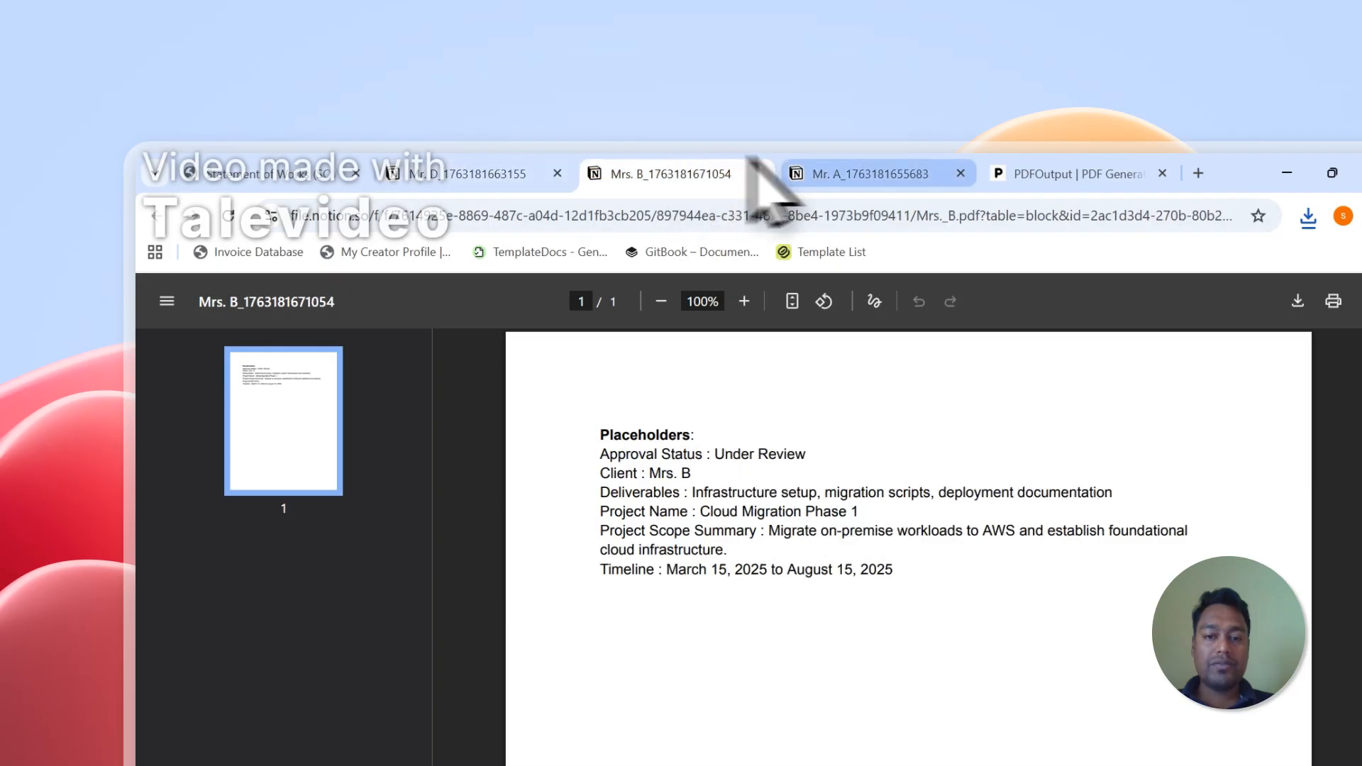
click(838, 167)
click(742, 398)
click(688, 176)
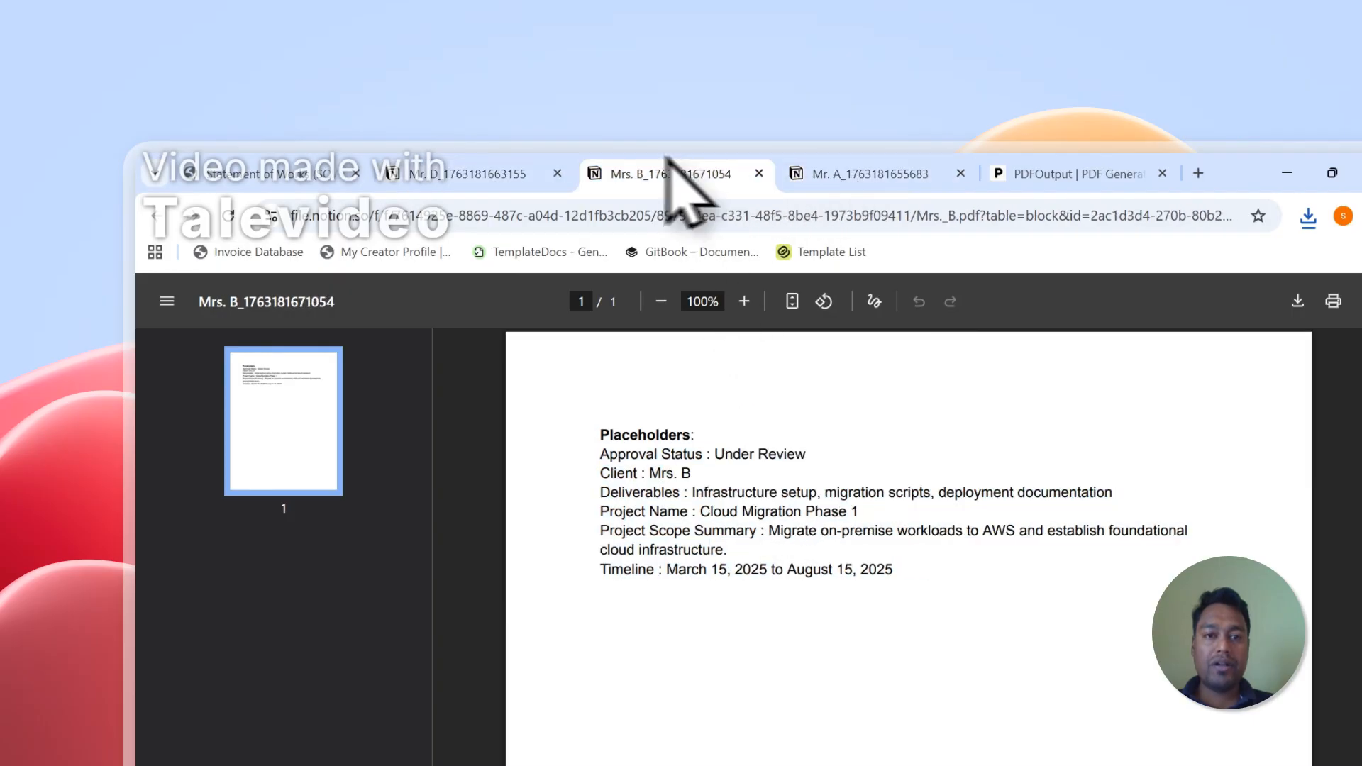
click(457, 176)
click(610, 178)
click(795, 157)
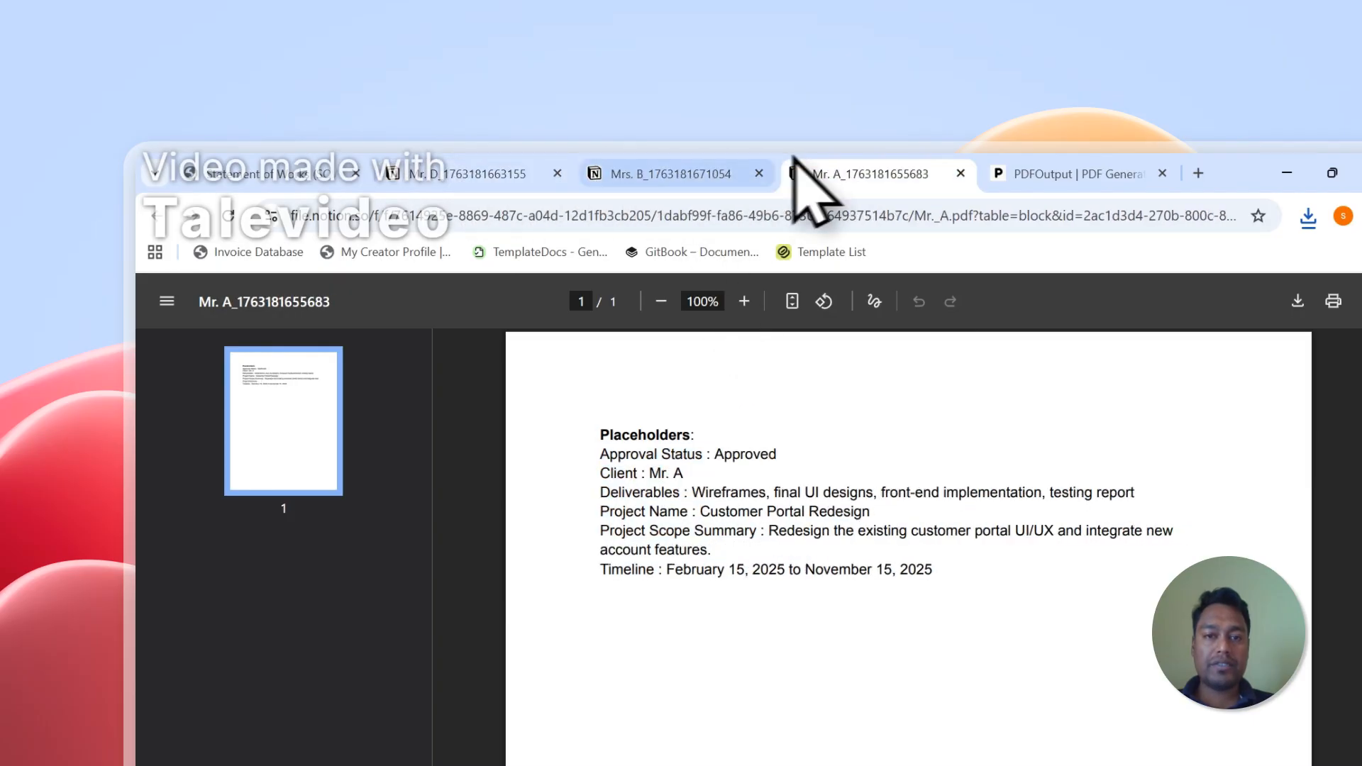
Step: Close the three generated PDFs opened from the SOW table
click(568, 173)
click(557, 173)
click(558, 173)
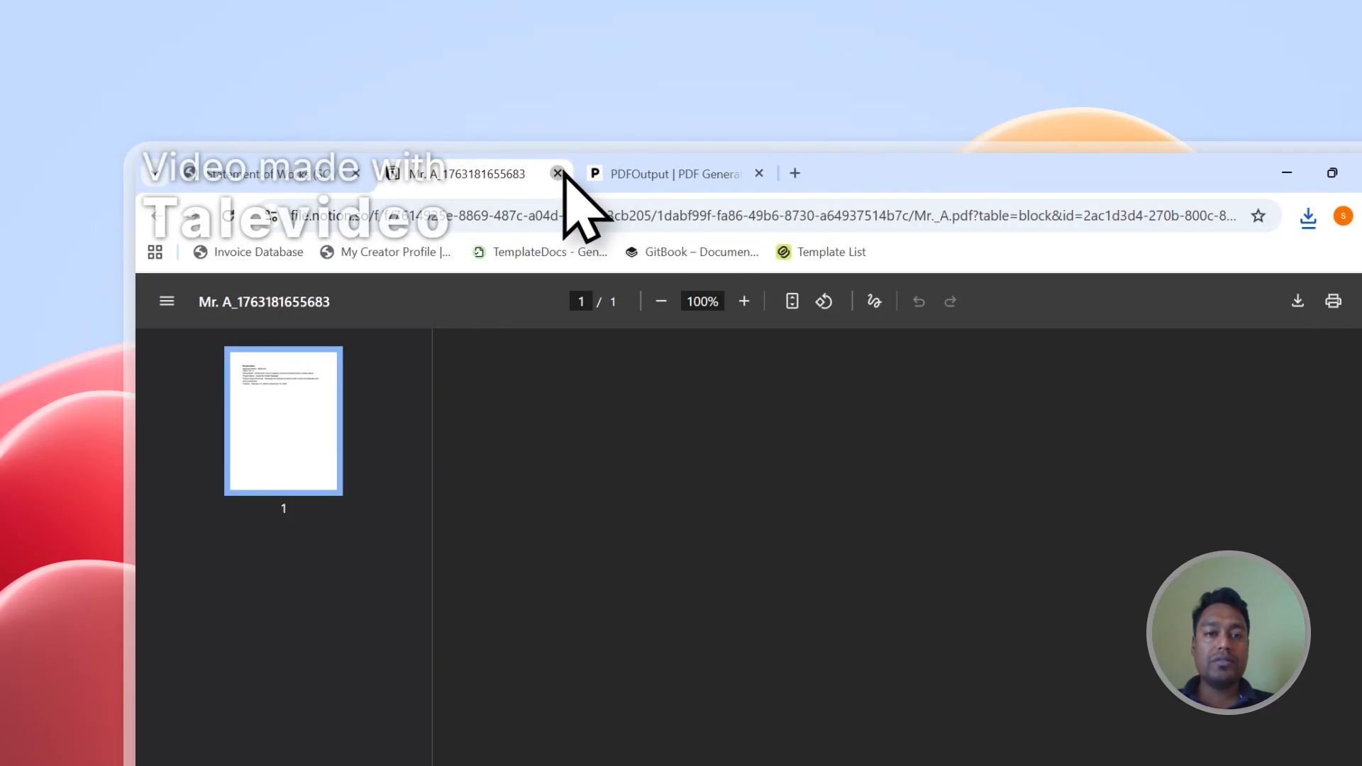
click(557, 173)
Step: Set up the Notion automation from PDFOutput's mapping section with Client as the PDF file name
scroll(1291, 581, down, 5)
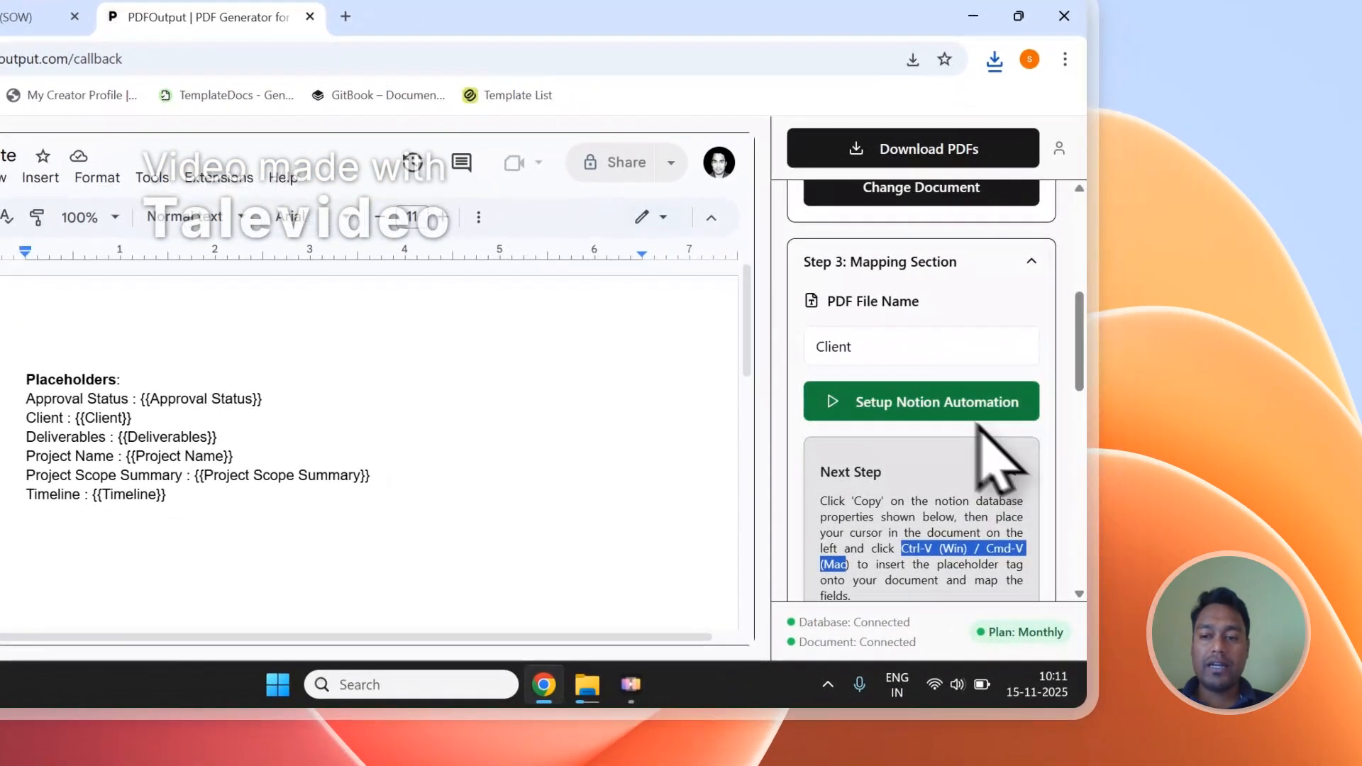
click(919, 415)
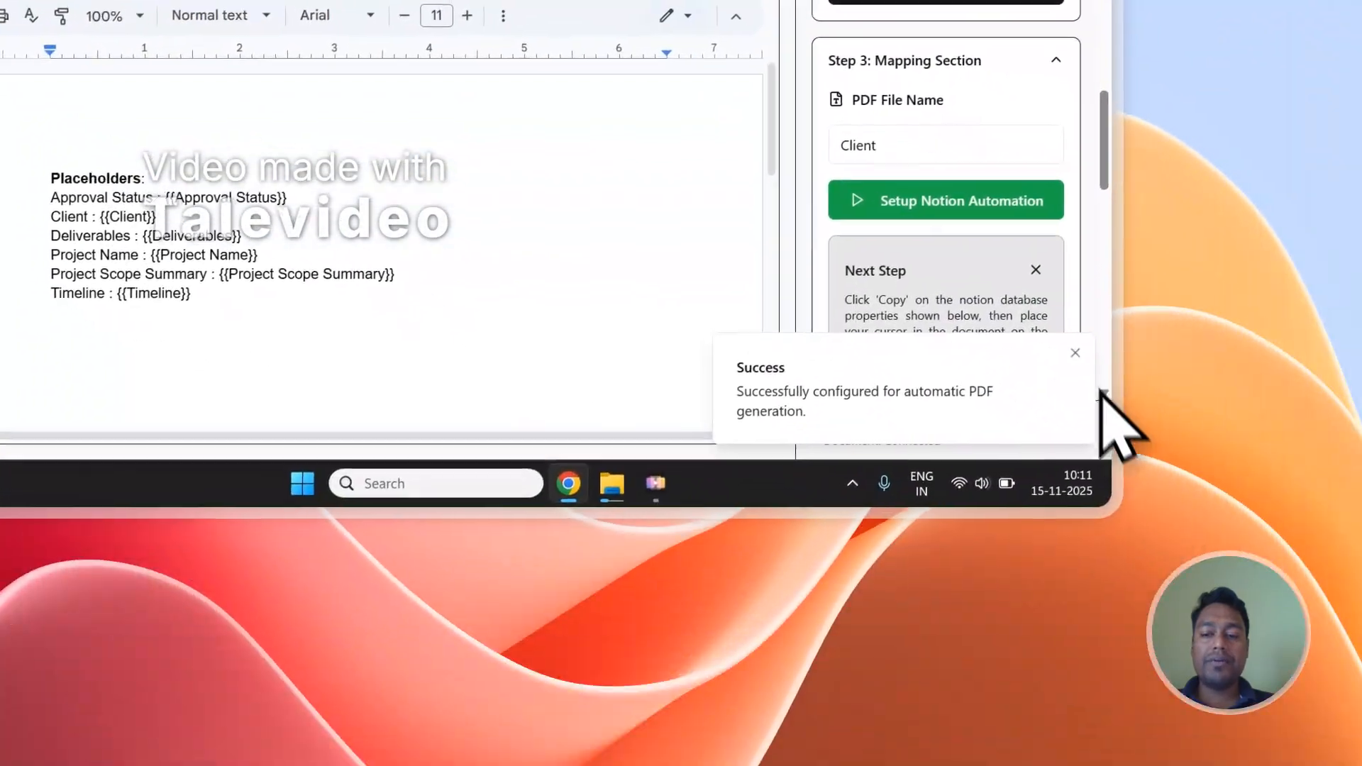
click(1239, 619)
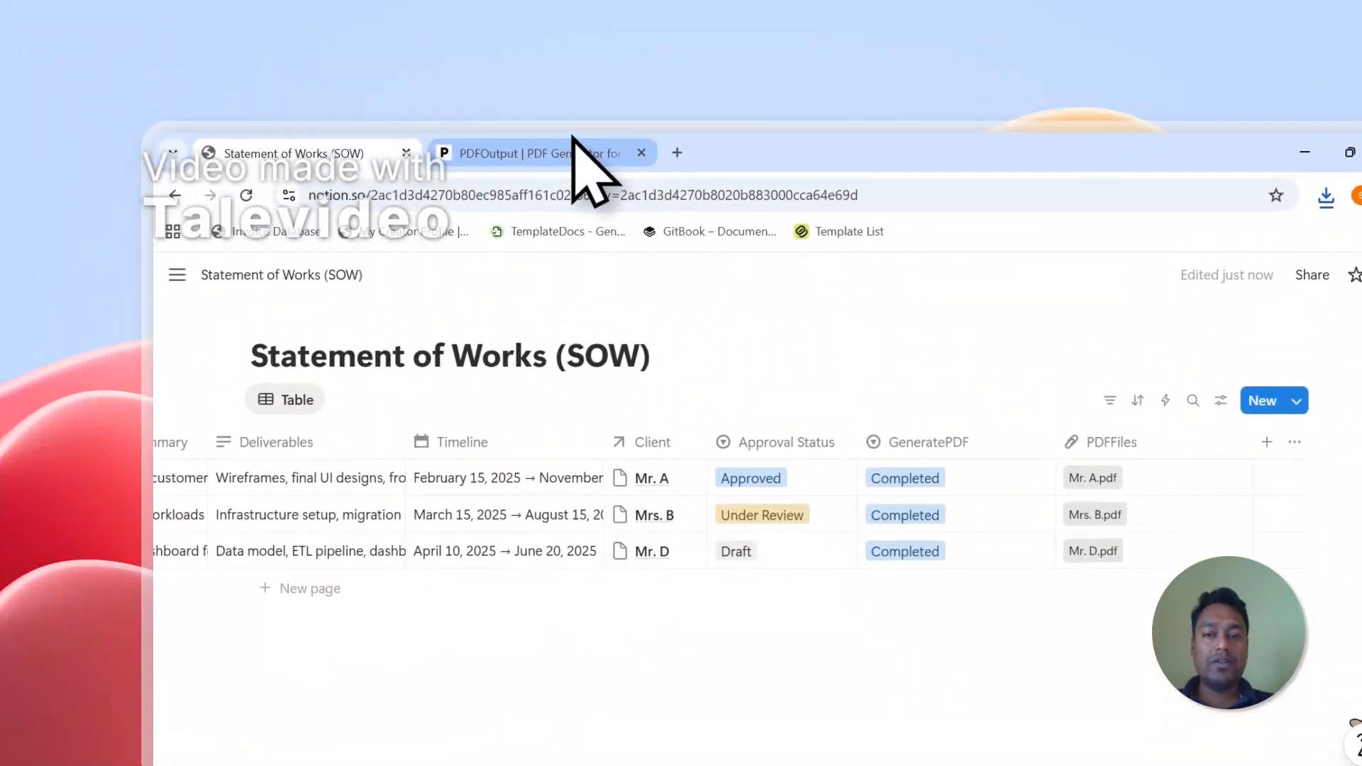
Step: Add a new row to the Statement of Works (SOW) table and set its GeneratePDF property to Ready to Generate
click(539, 38)
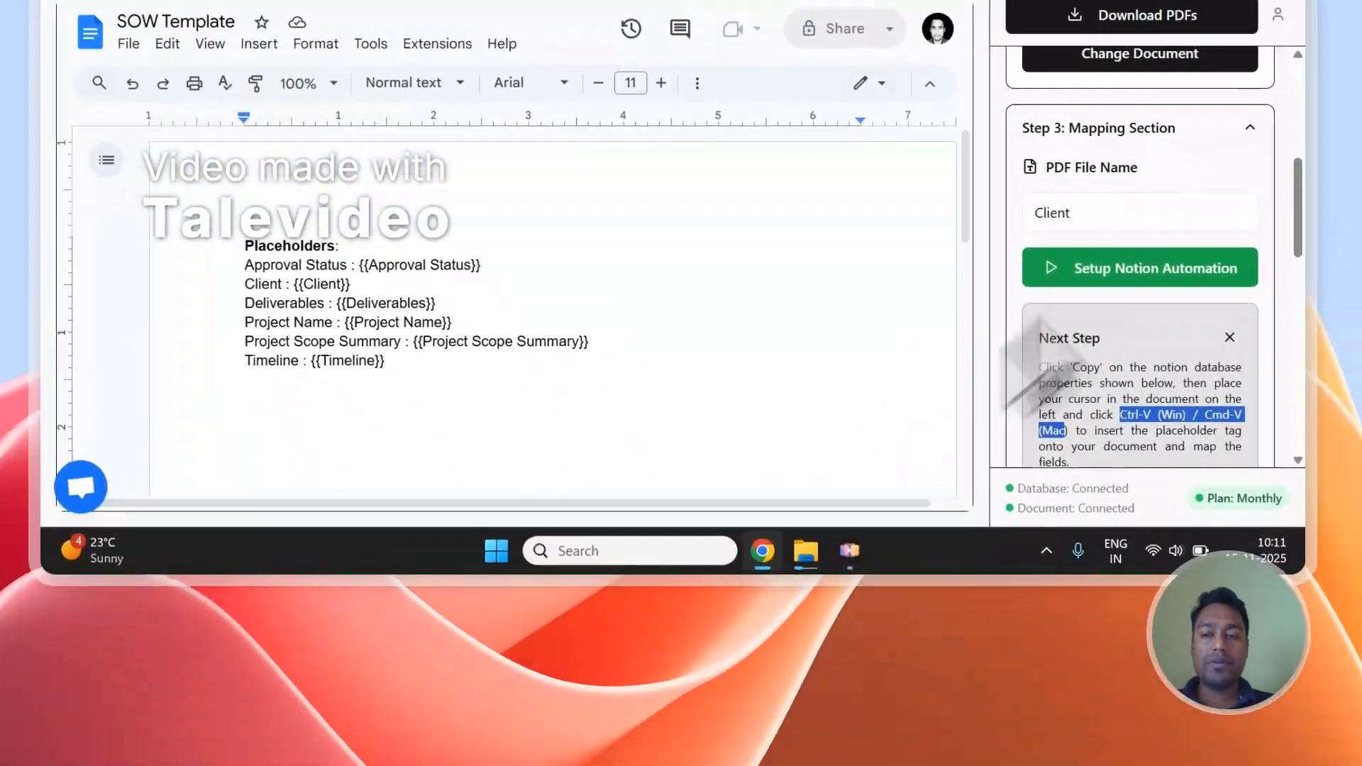
scroll(1136, 454, up, 5)
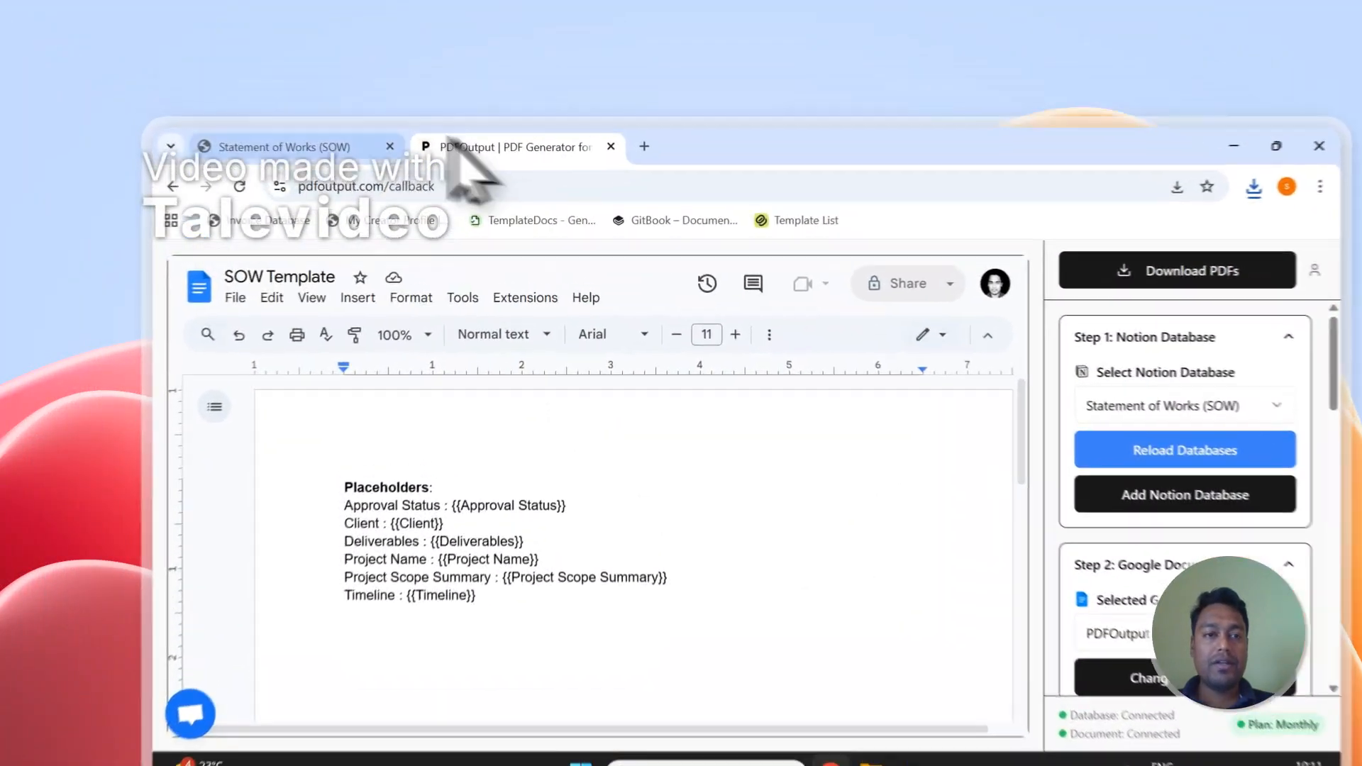
click(298, 103)
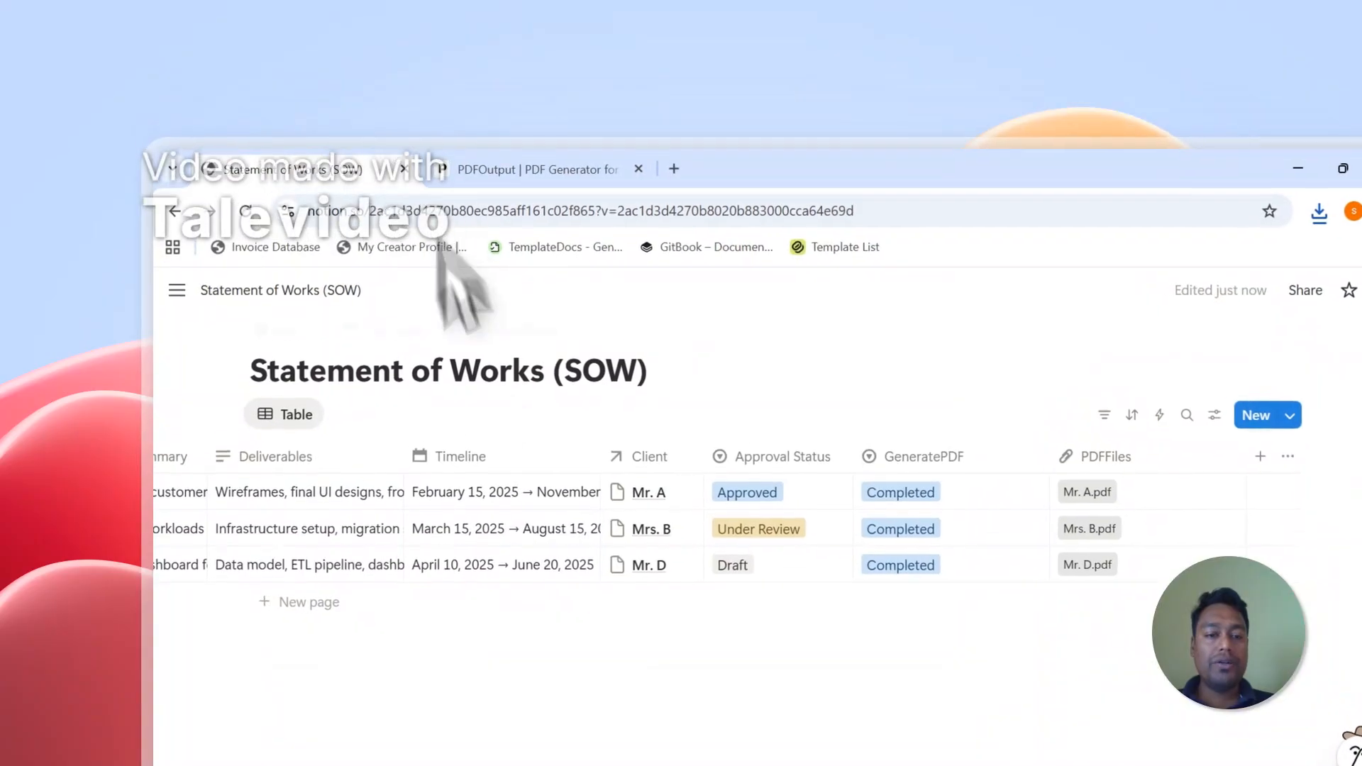
click(312, 541)
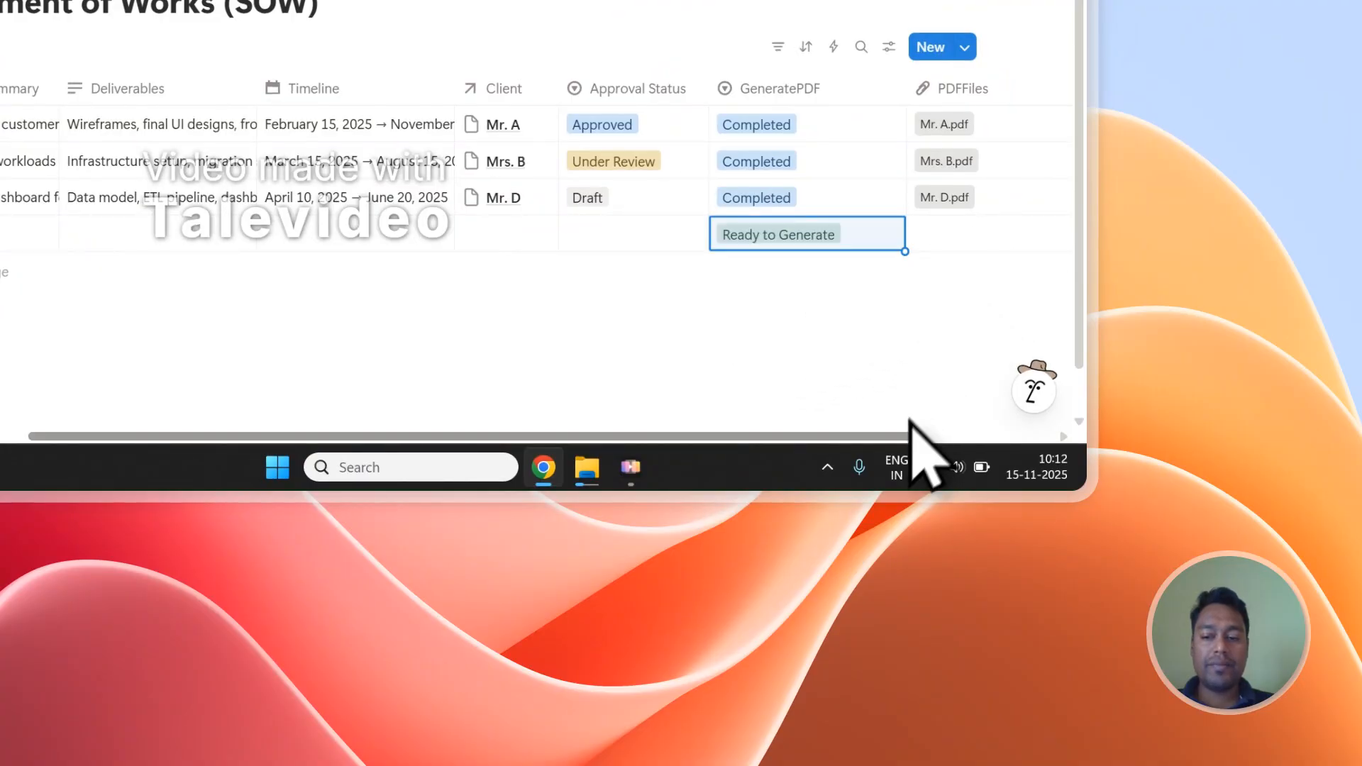
scroll(910, 420, right, 2)
click(429, 135)
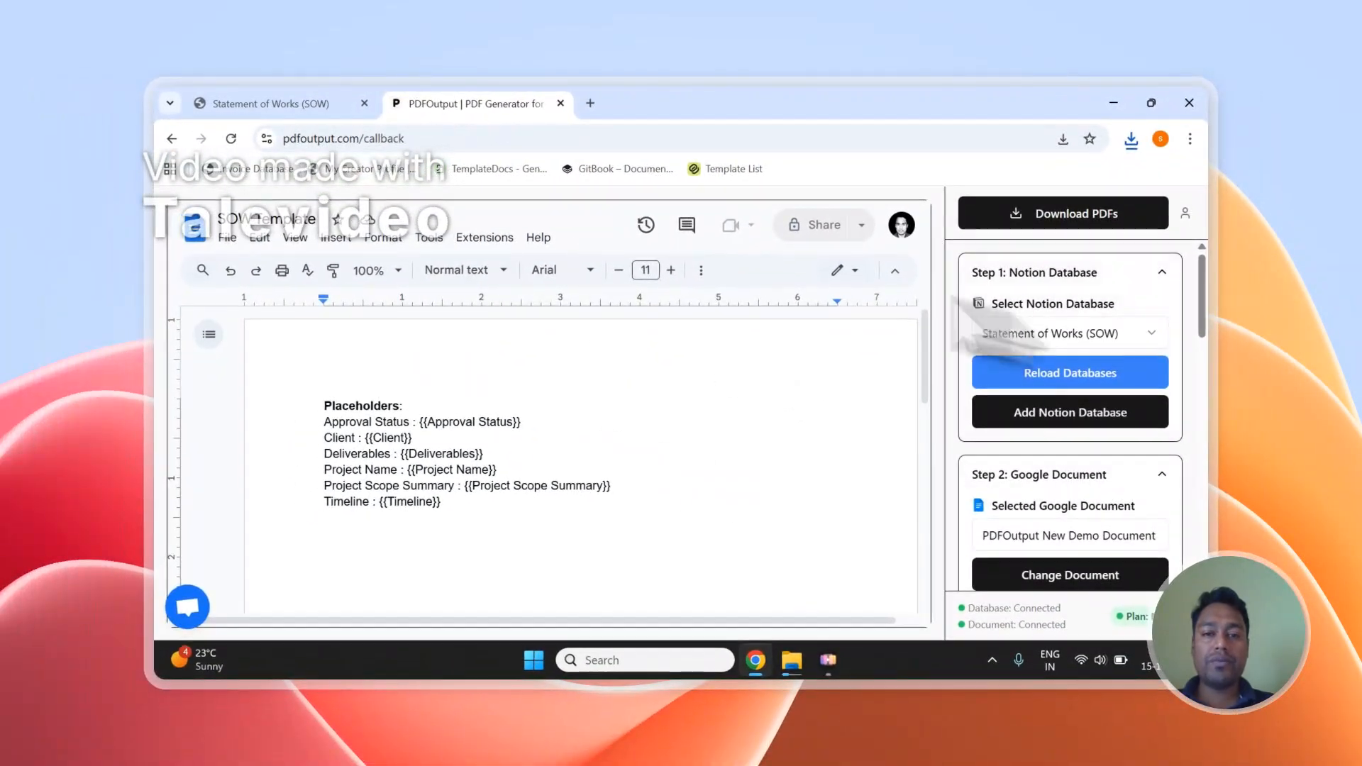
click(270, 103)
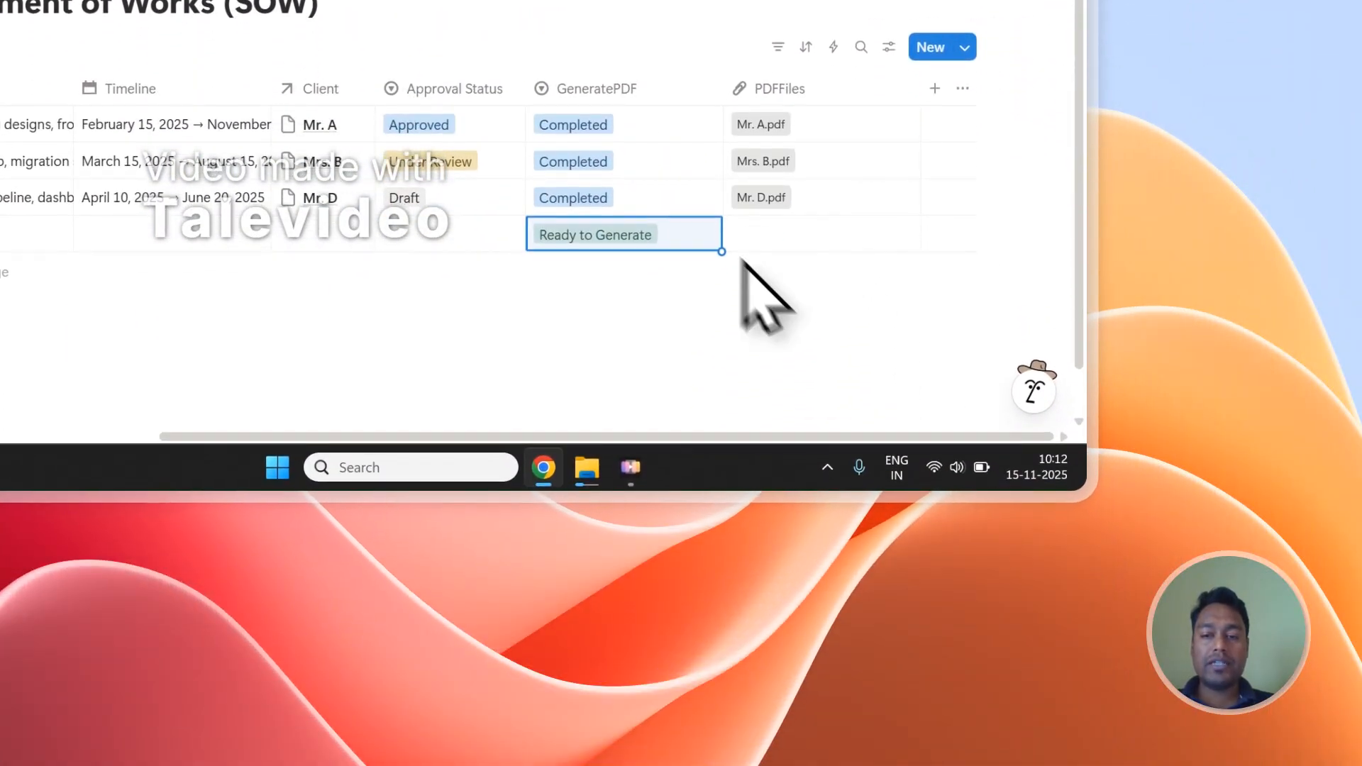
click(623, 246)
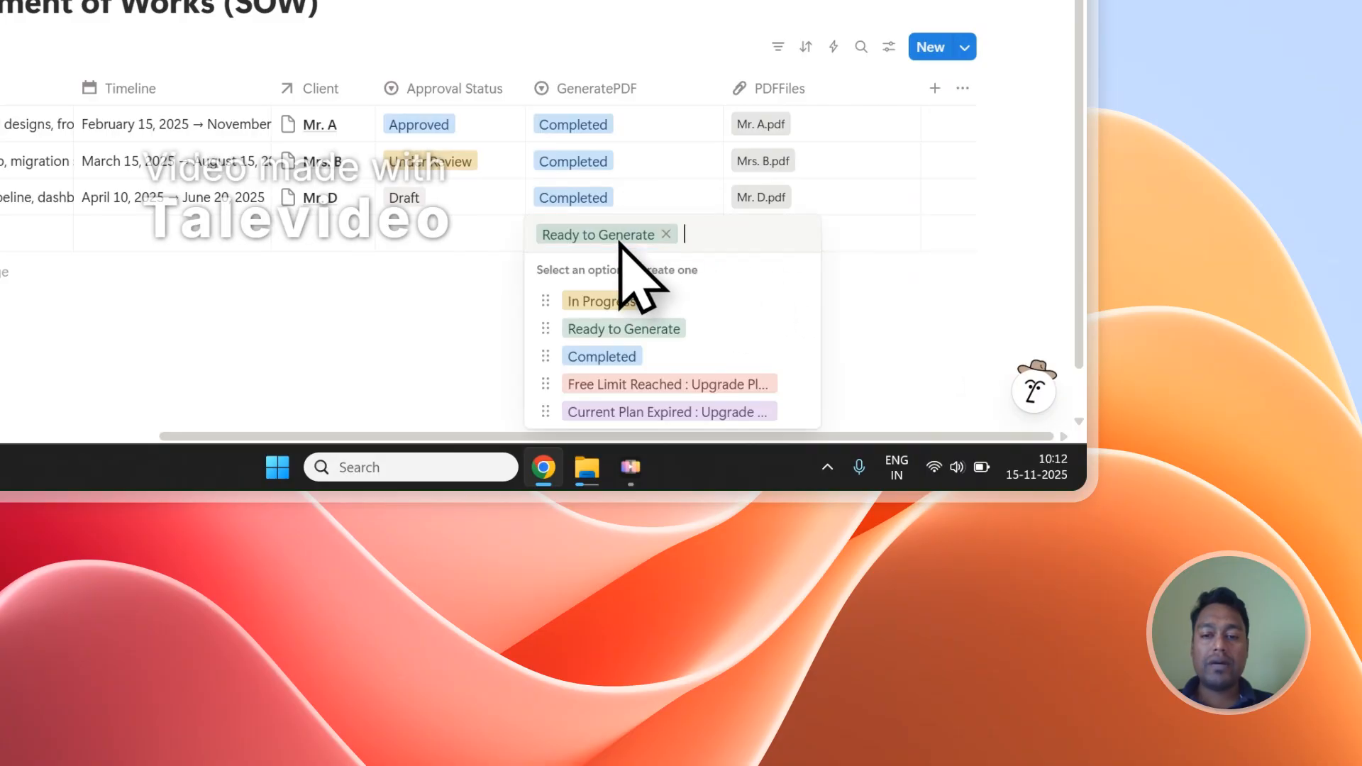
click(669, 329)
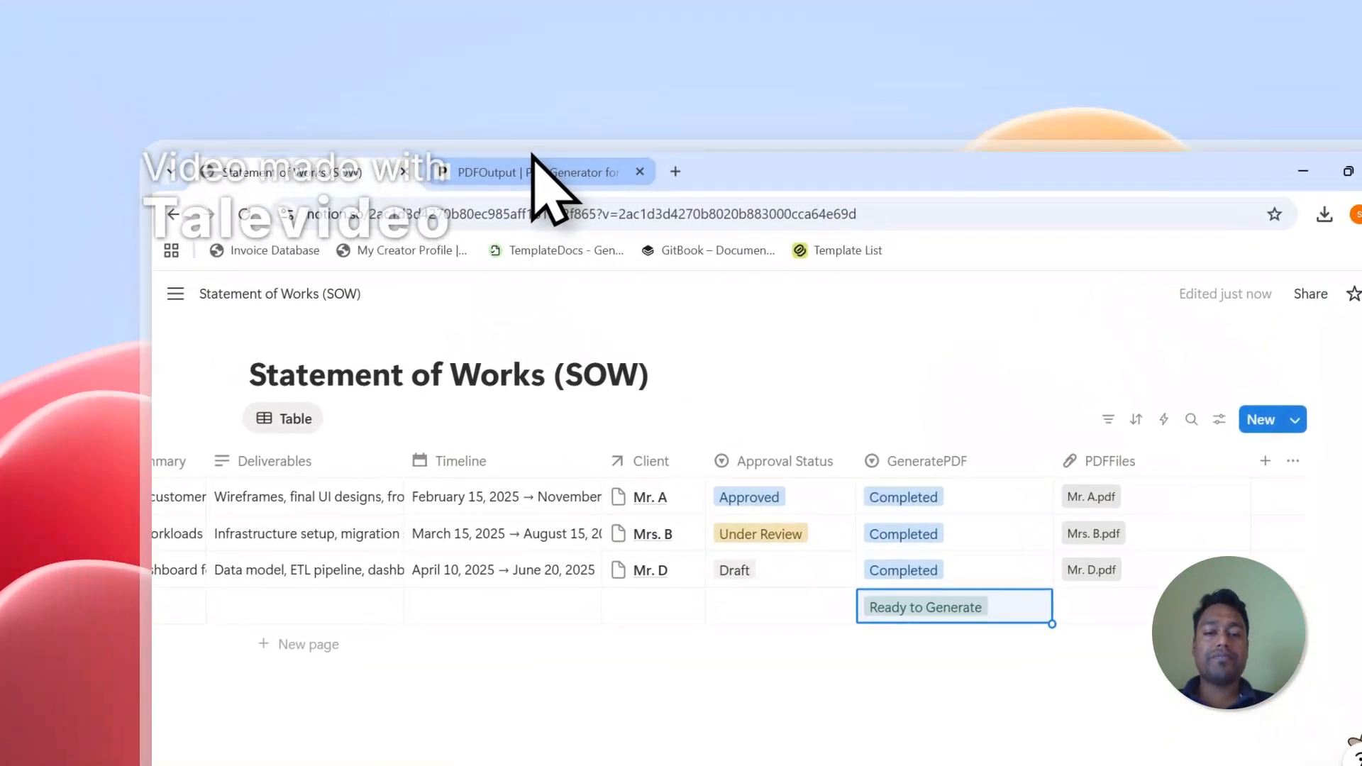
Step: Return to PDFOutput and review the SOW Template placeholders and the Notion automation setup in the mapping section
click(383, 13)
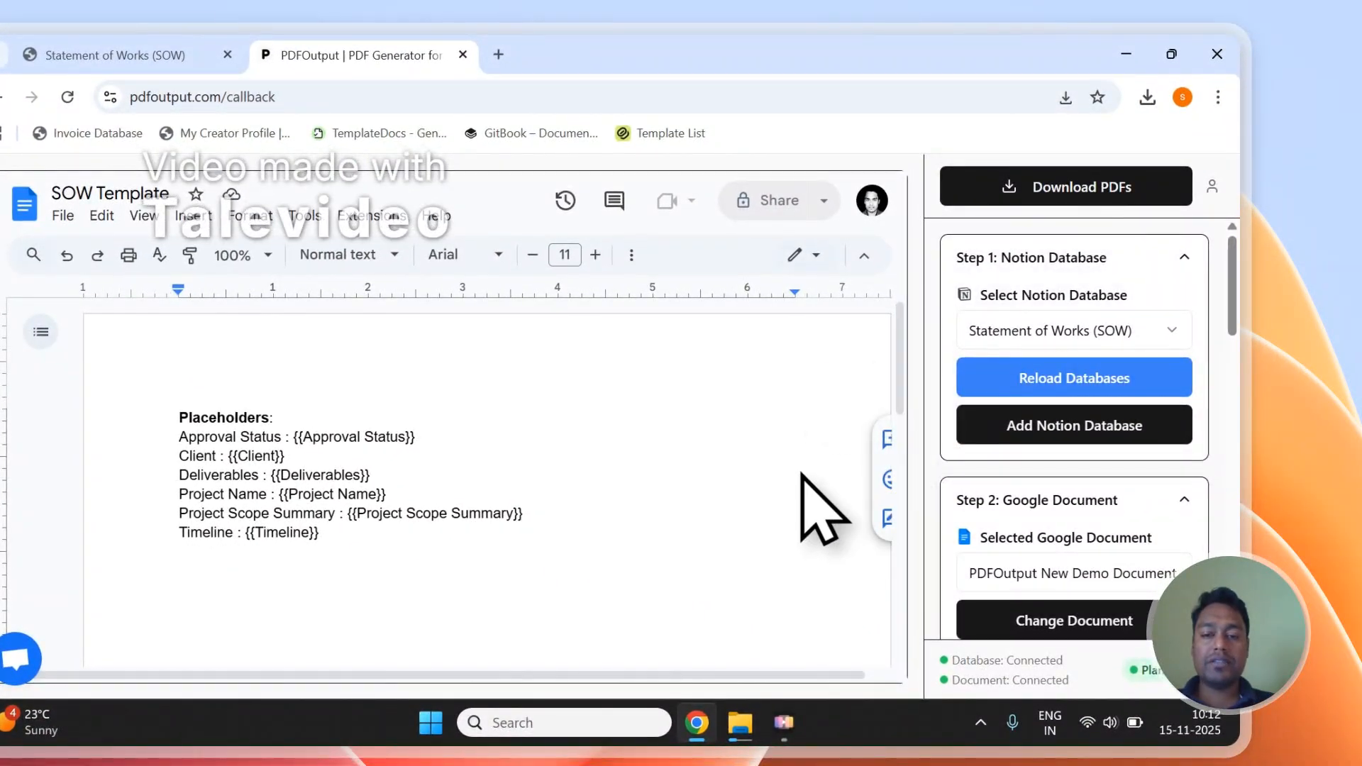
drag(811, 677, 880, 676)
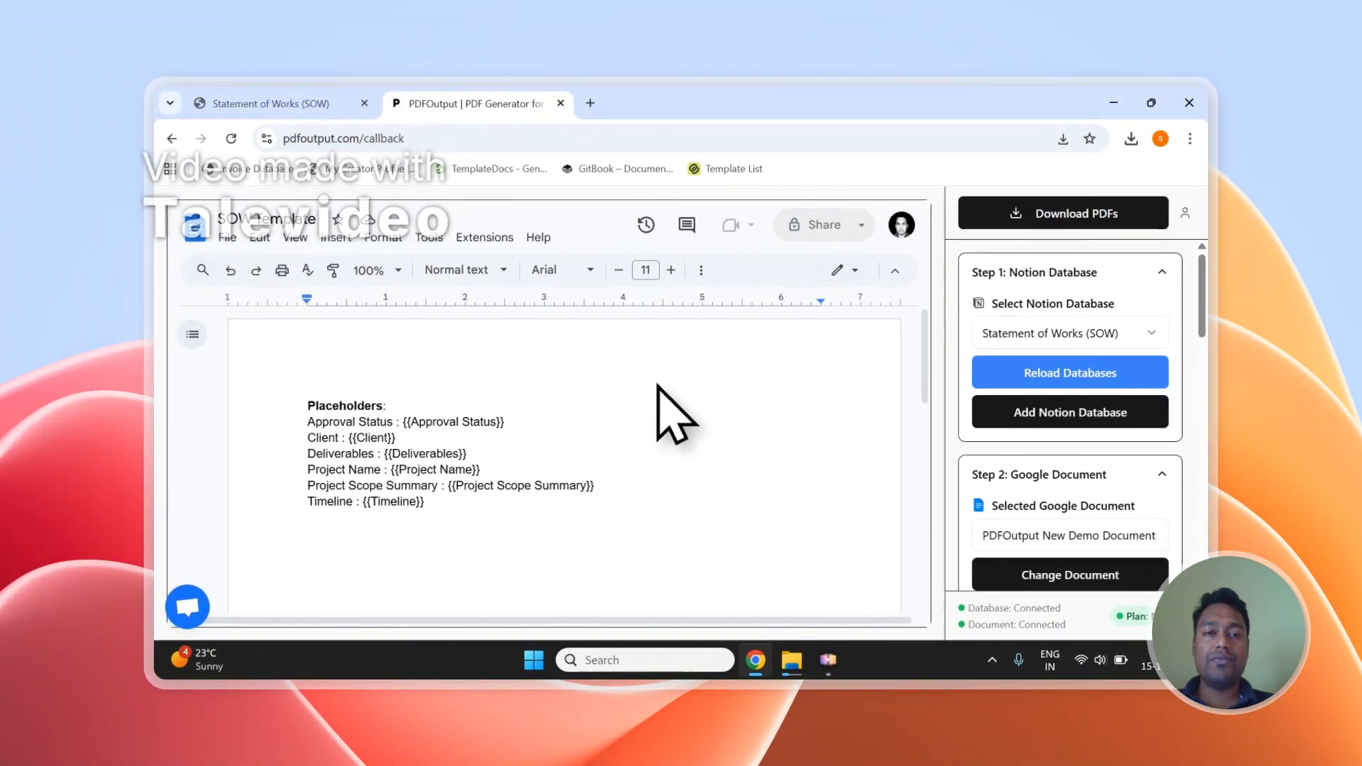
scroll(1125, 501, down, 5)
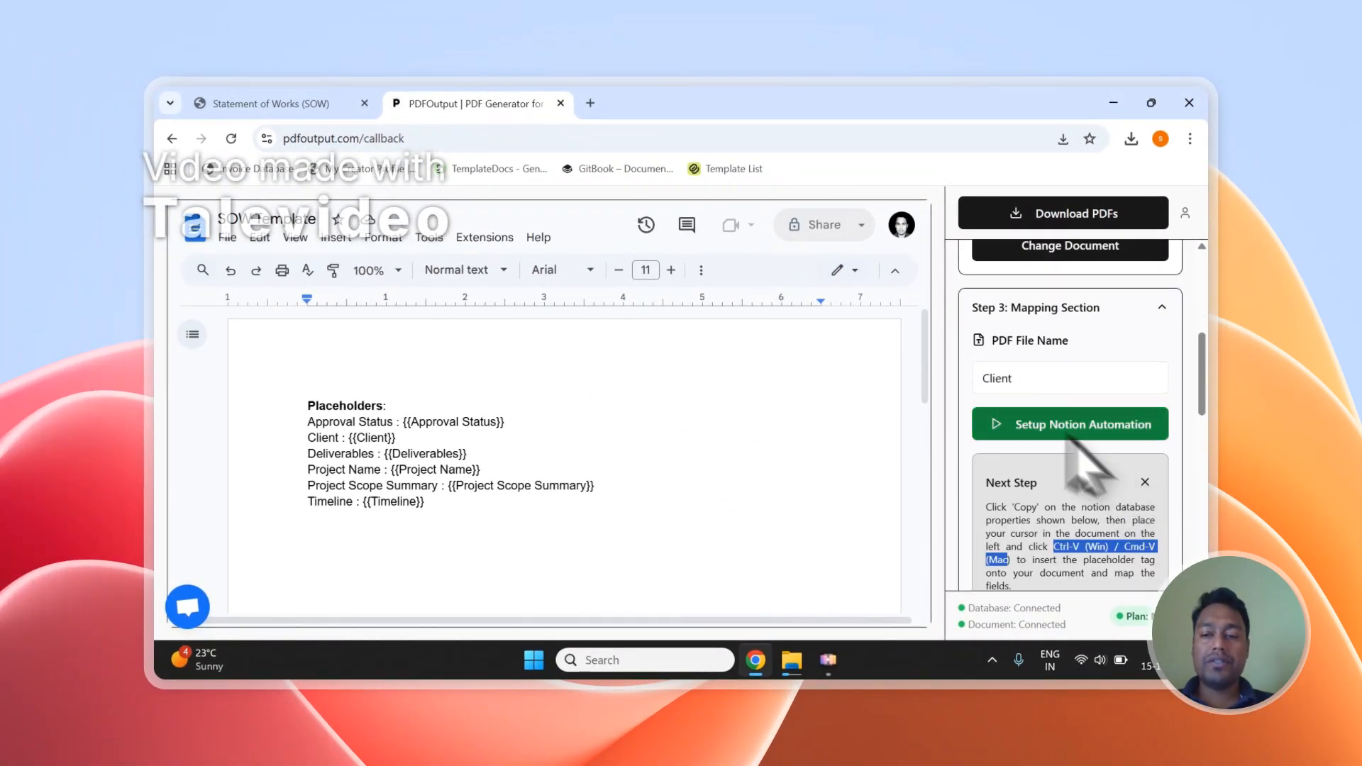
click(1008, 424)
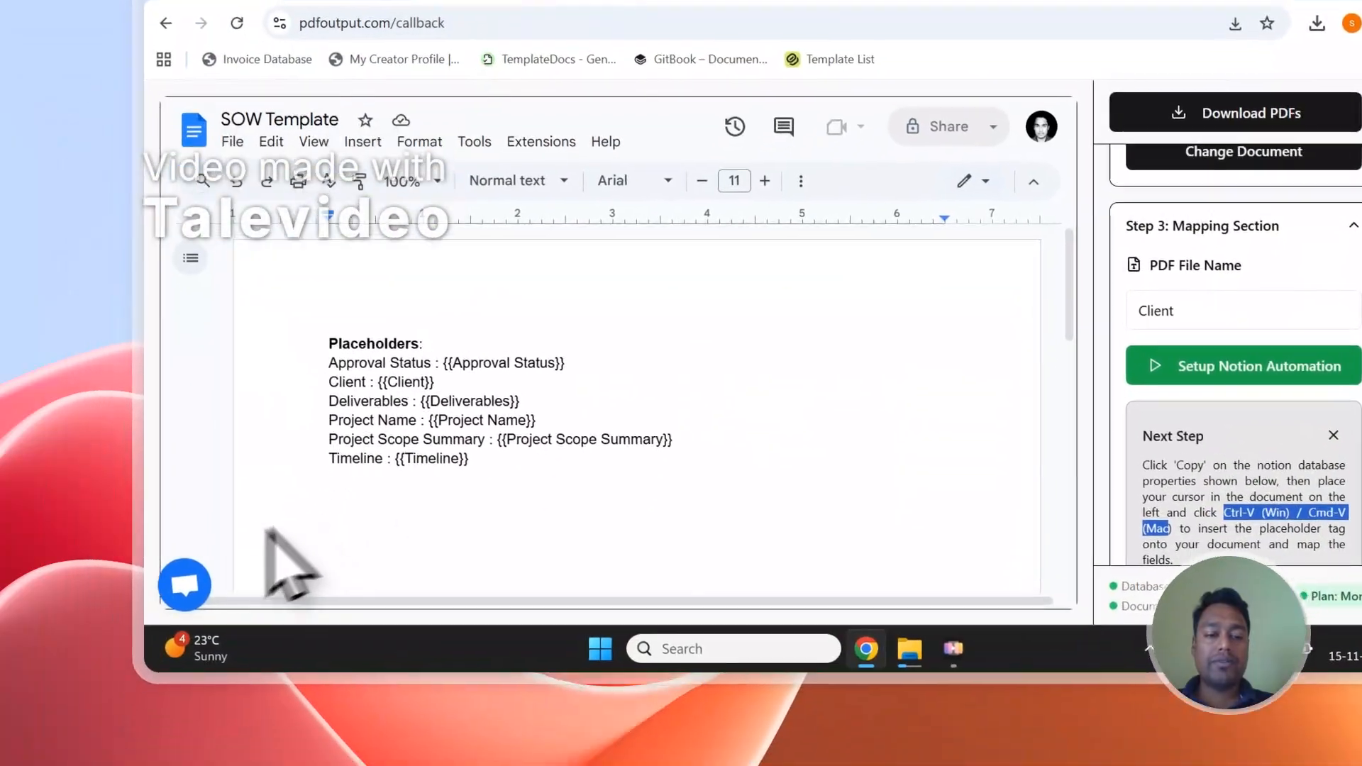
Step: Open the PDFOutput support chat, view its message composer, and close the chat
click(199, 581)
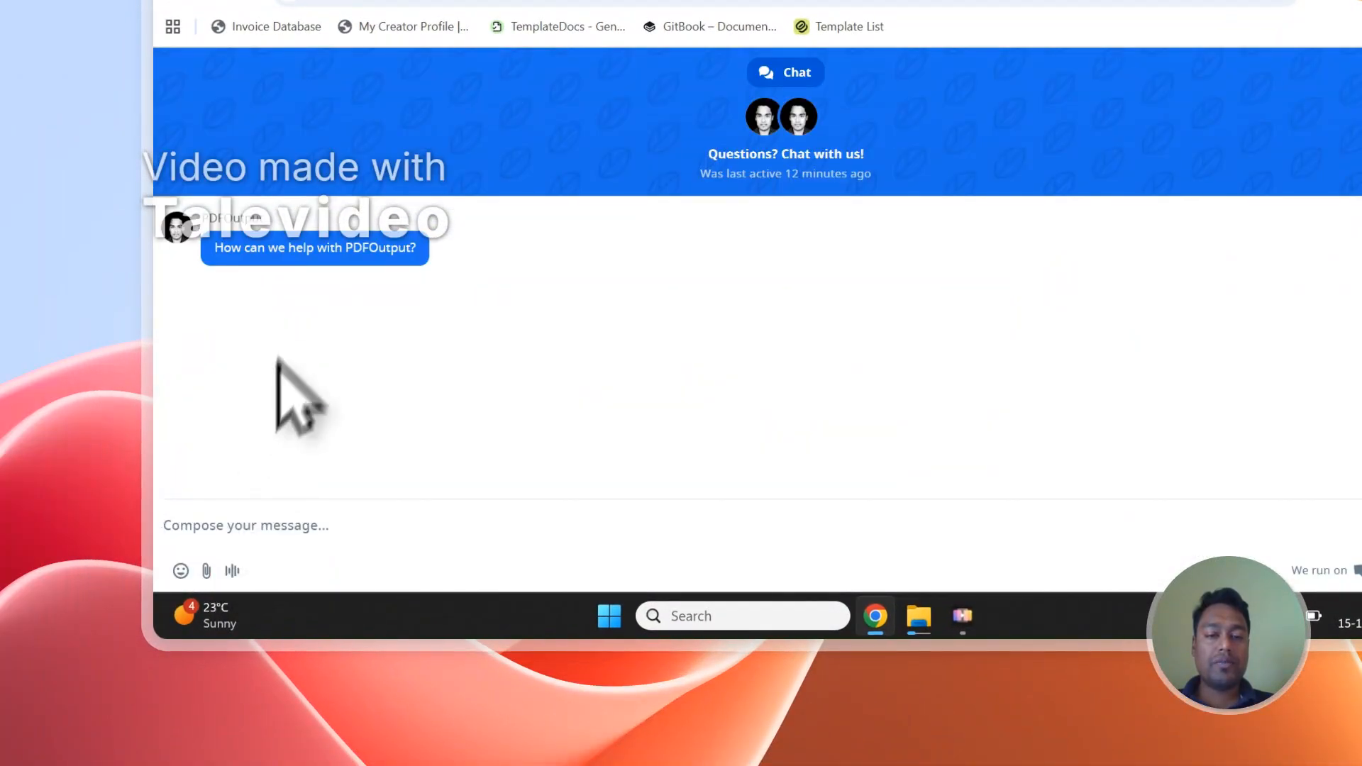
click(299, 509)
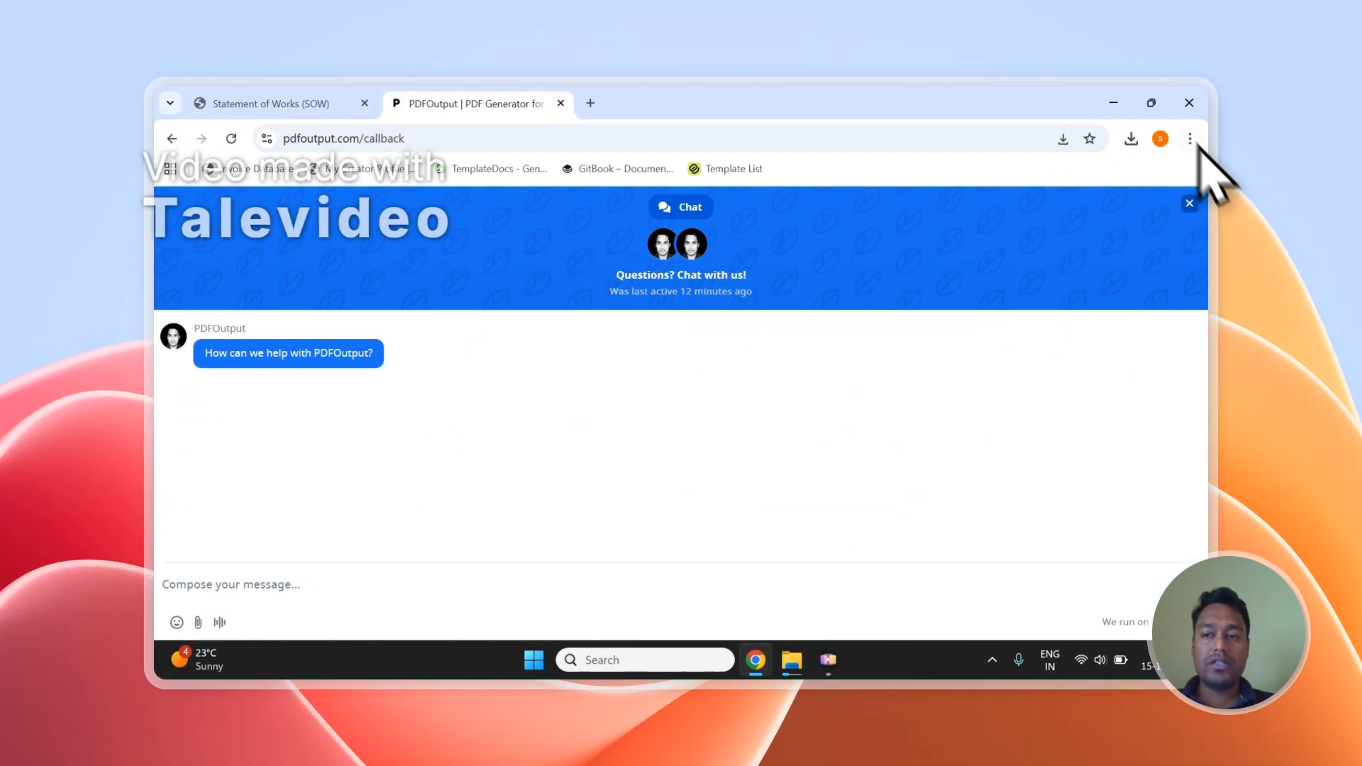
click(1190, 204)
Step: Sign out of the PDFOutput account
click(1186, 213)
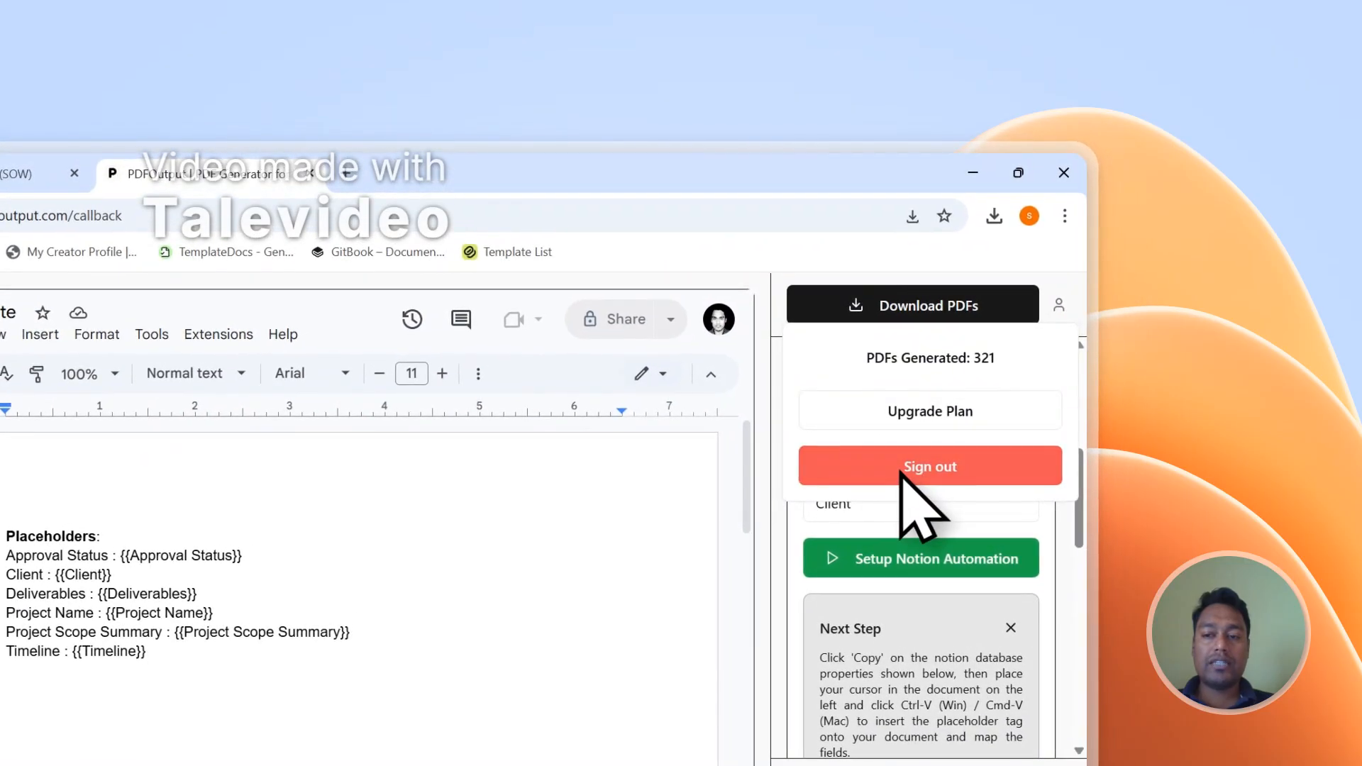
click(902, 471)
Step: Open PDFOutput's Contact page, view the Send Message form and demo booking option, and return to the SOW table
drag(1080, 310, 1079, 643)
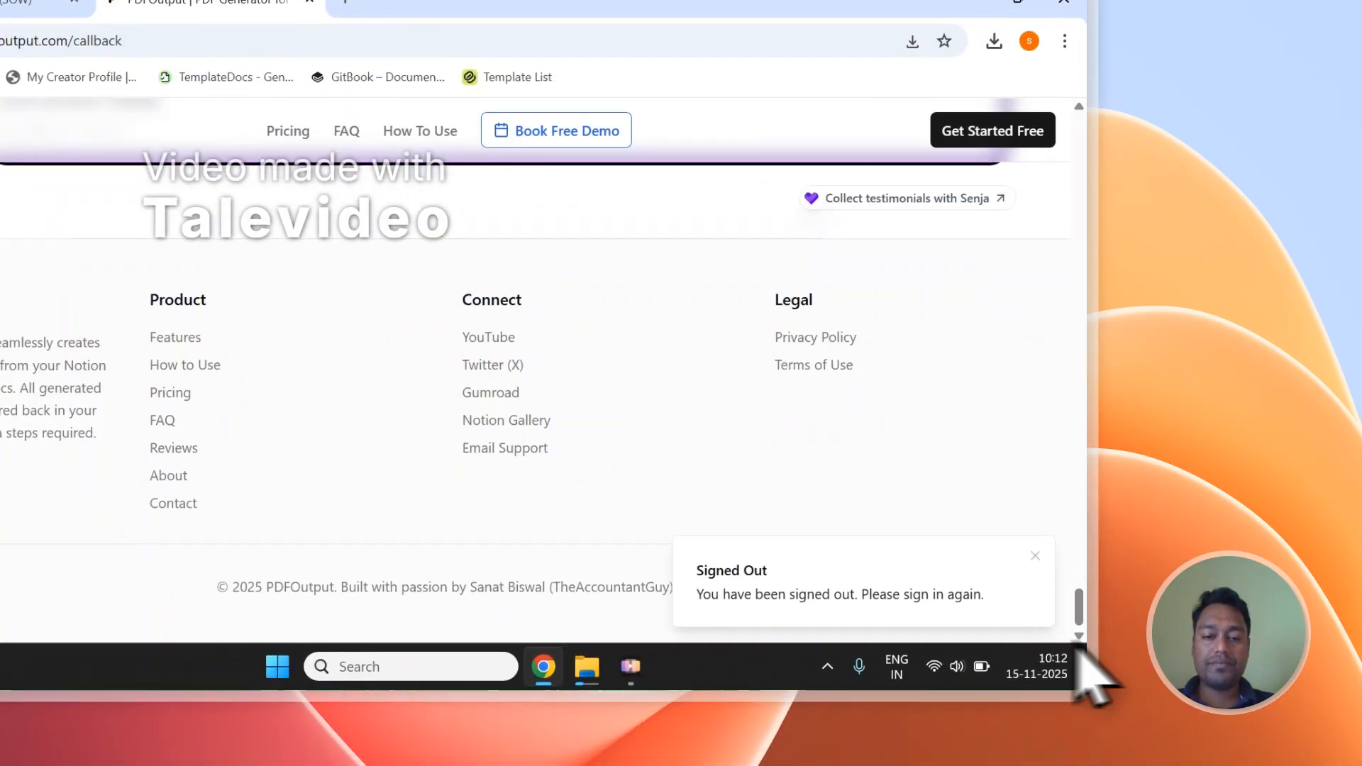
click(343, 309)
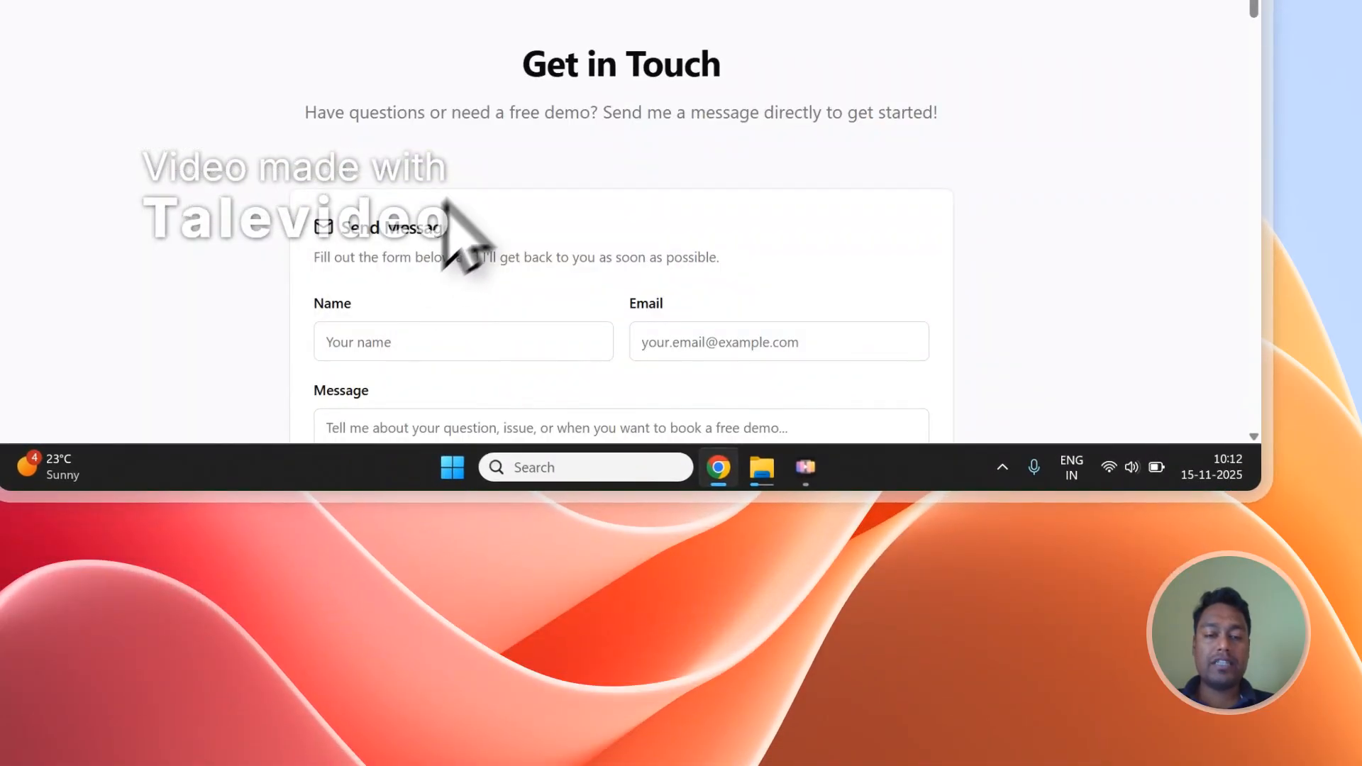
scroll(457, 237, down, 3)
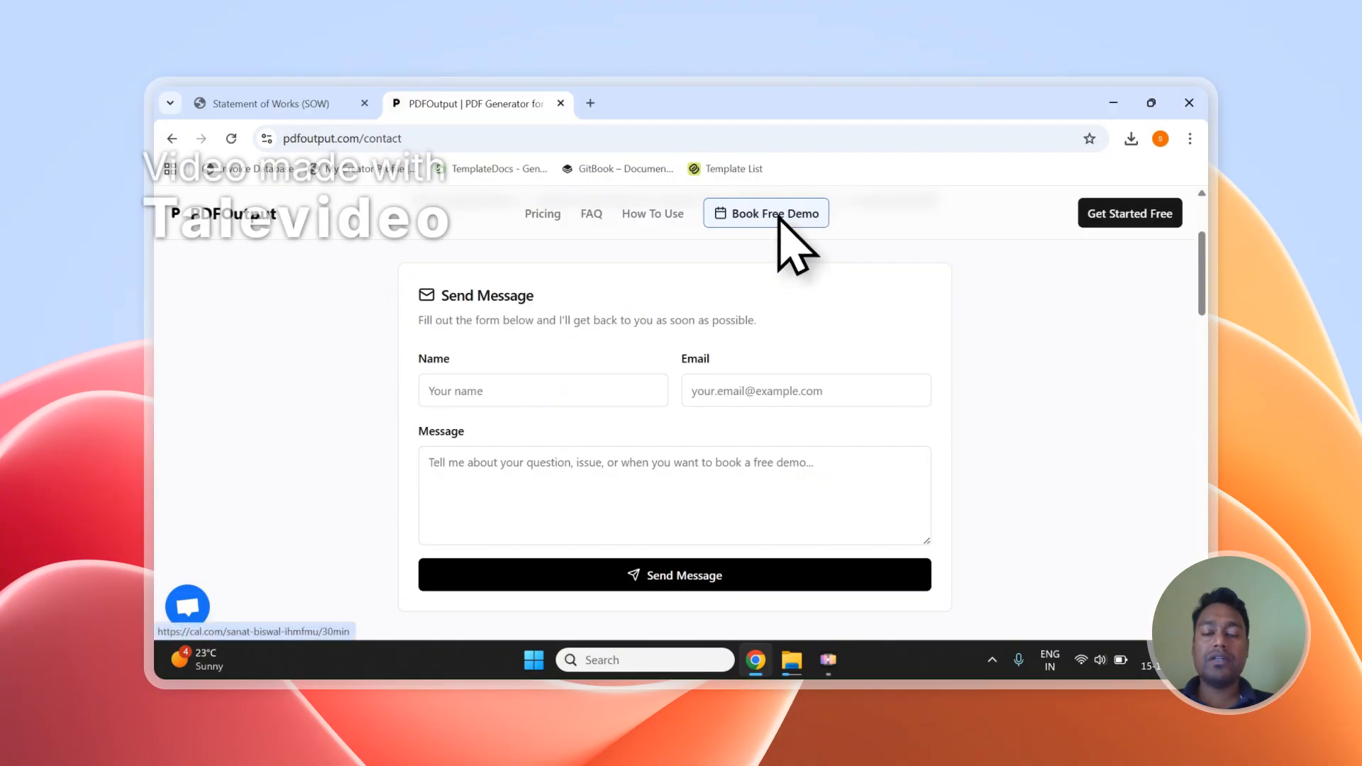
click(269, 104)
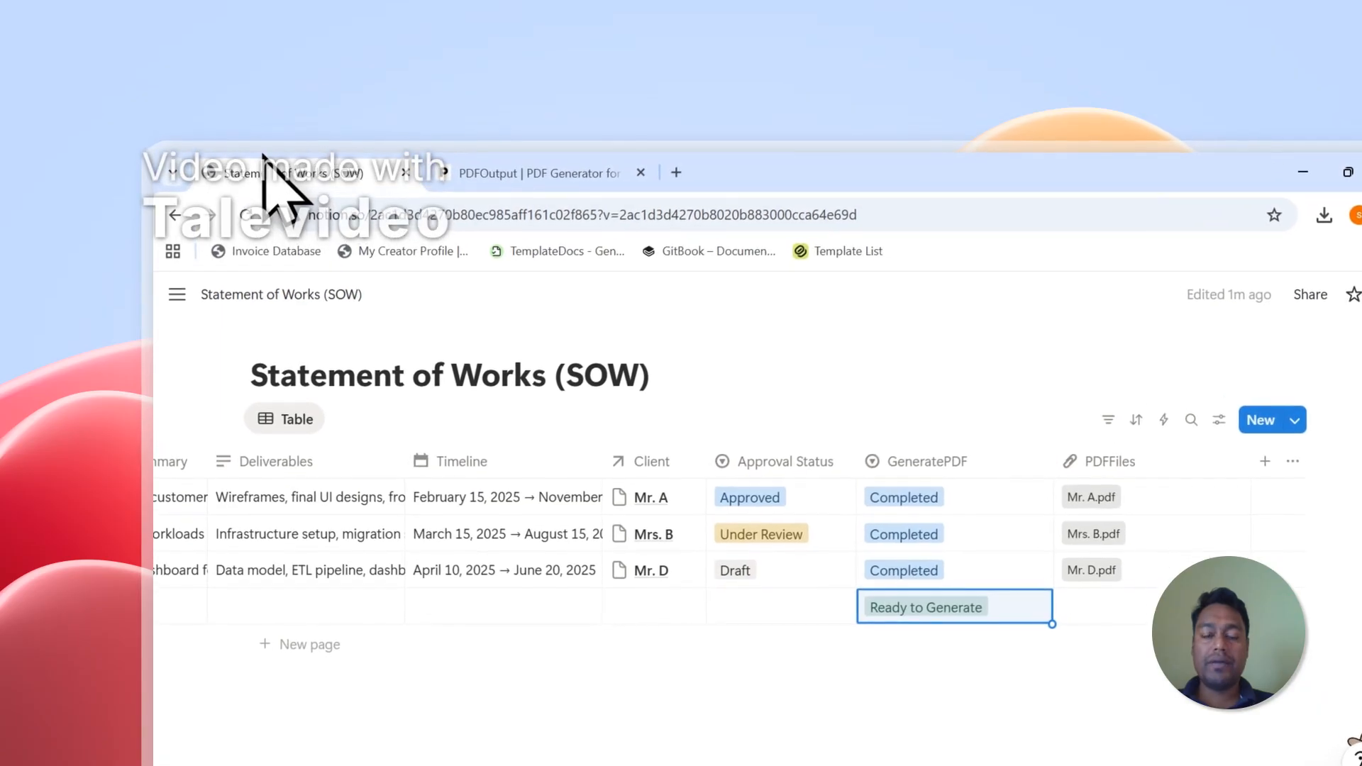